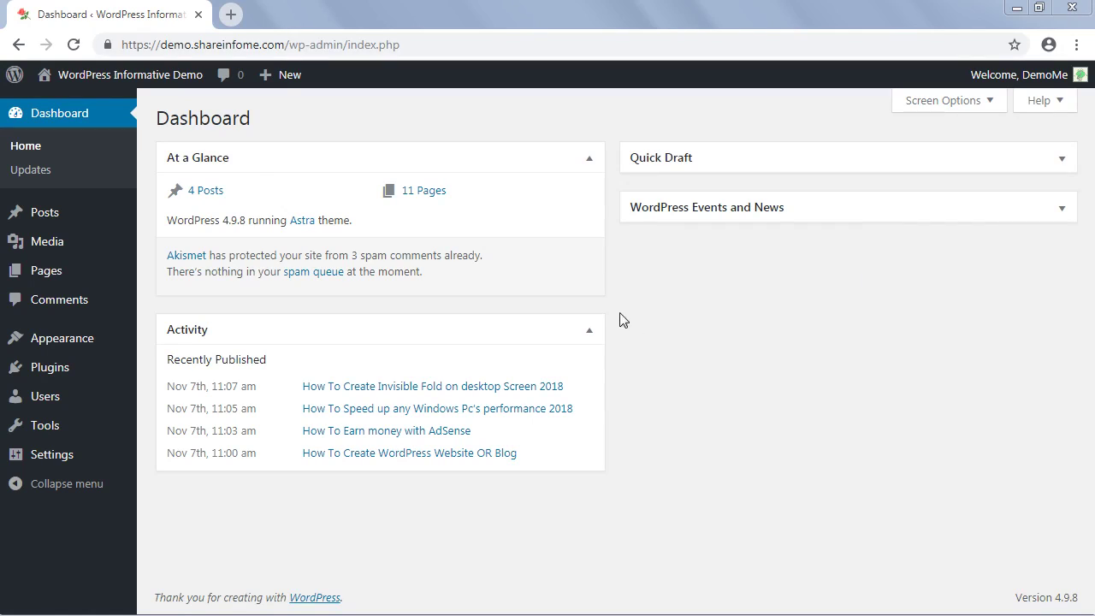
# Open the live WordPress Informative Demo site in a separate browser tab and switch to it.
pyautogui.moveTo(69, 80)
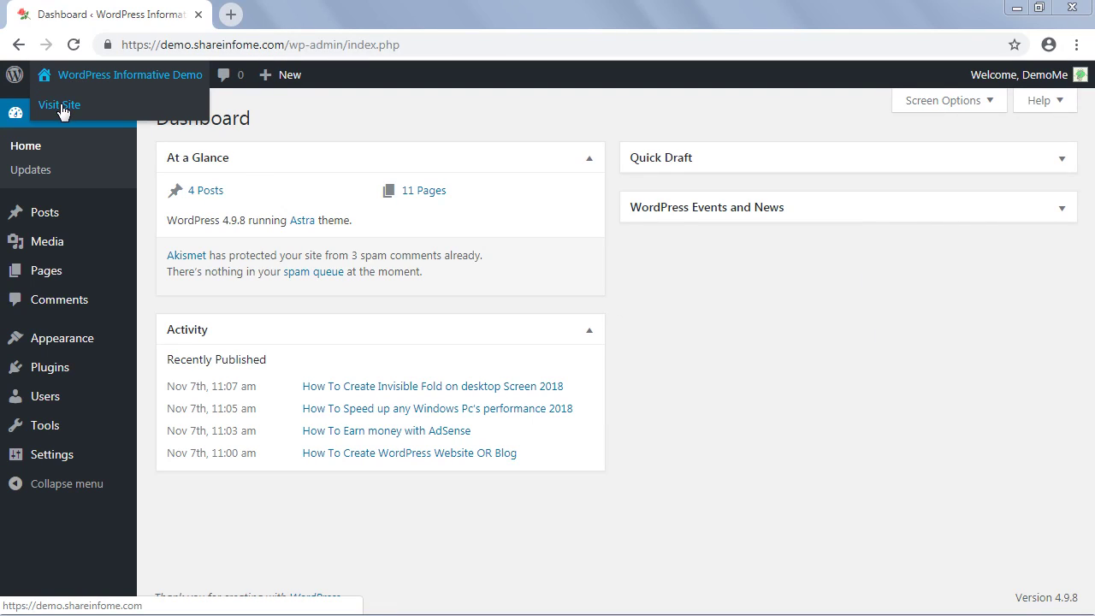
pyautogui.rightClick(60, 107)
pyautogui.click(97, 118)
pyautogui.click(288, 15)
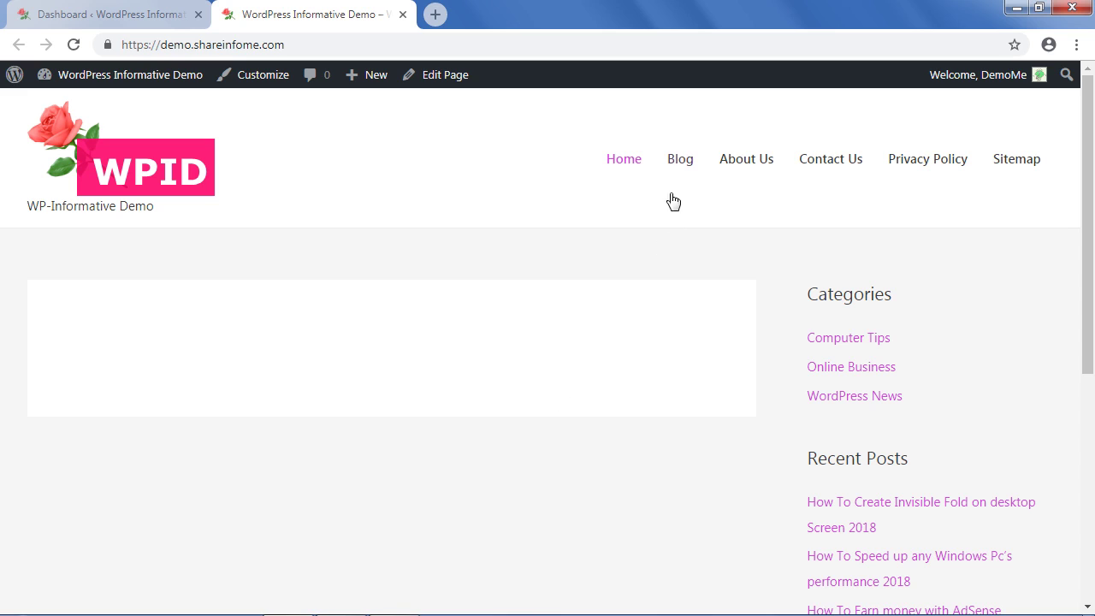
# Open the site's Blog page and examine the Categories and Recent Posts lists in its sidebar.
pyautogui.click(675, 162)
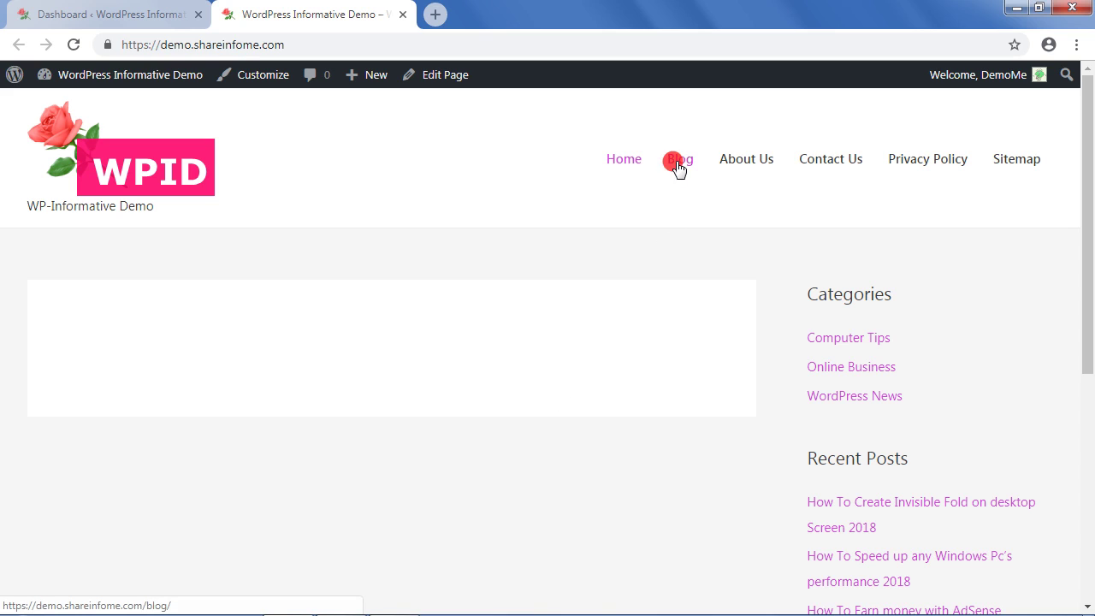
pyautogui.scroll(-1, 768, 420)
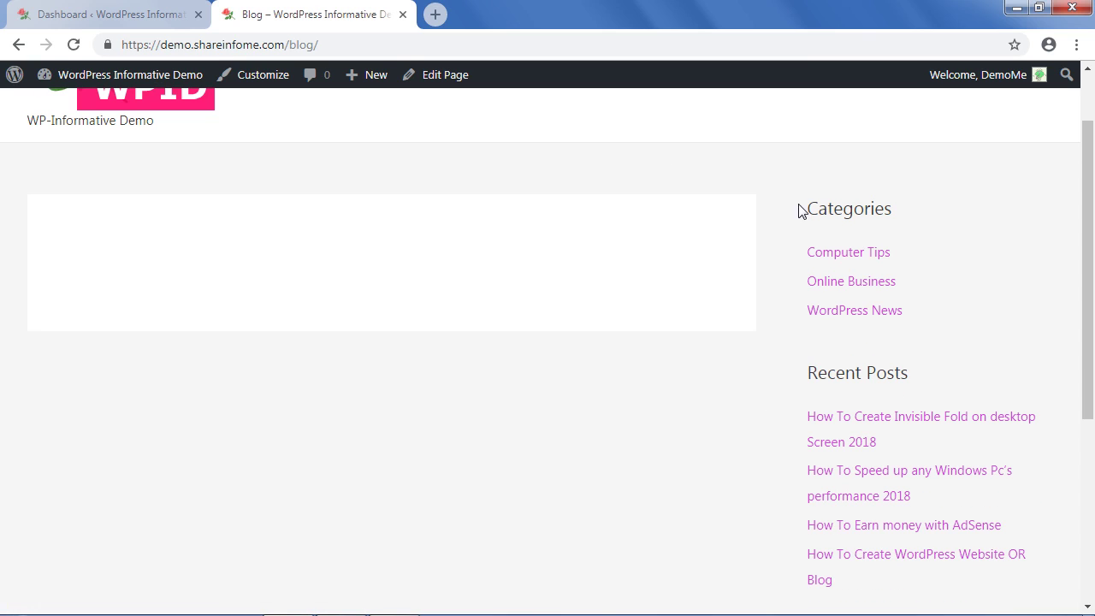
pyautogui.scroll(-2, 854, 328)
pyautogui.moveTo(809, 203); pyautogui.dragTo(914, 198)
pyautogui.click(739, 241)
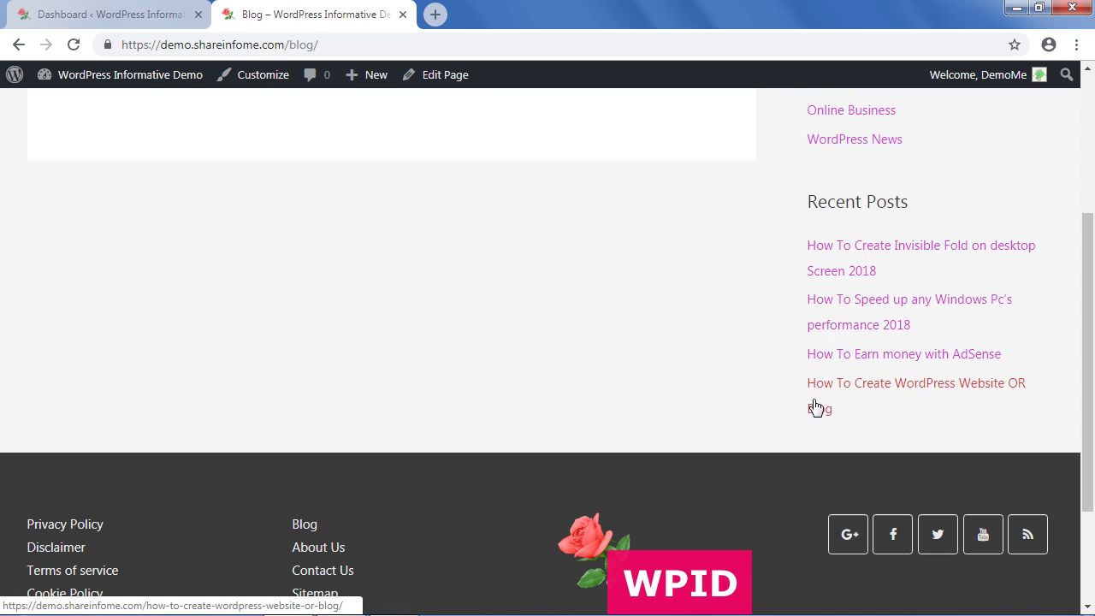
pyautogui.scroll(3, 419, 325)
# From the admin dashboard, open the Add Plugins page in a separate tab and place that tab beside the dashboard's.
pyautogui.click(130, 20)
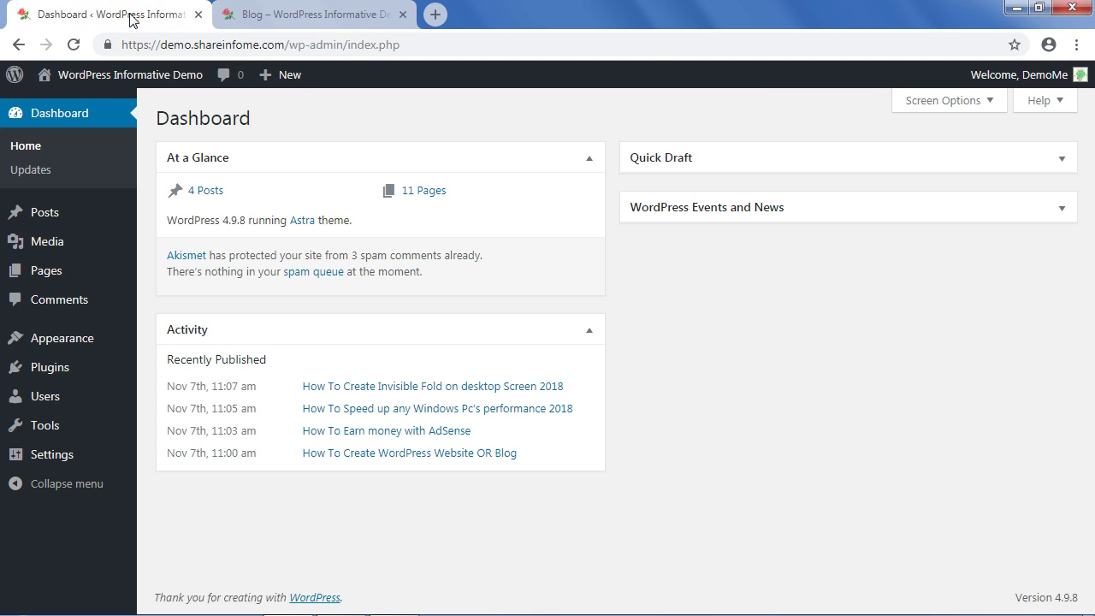
pyautogui.moveTo(53, 372)
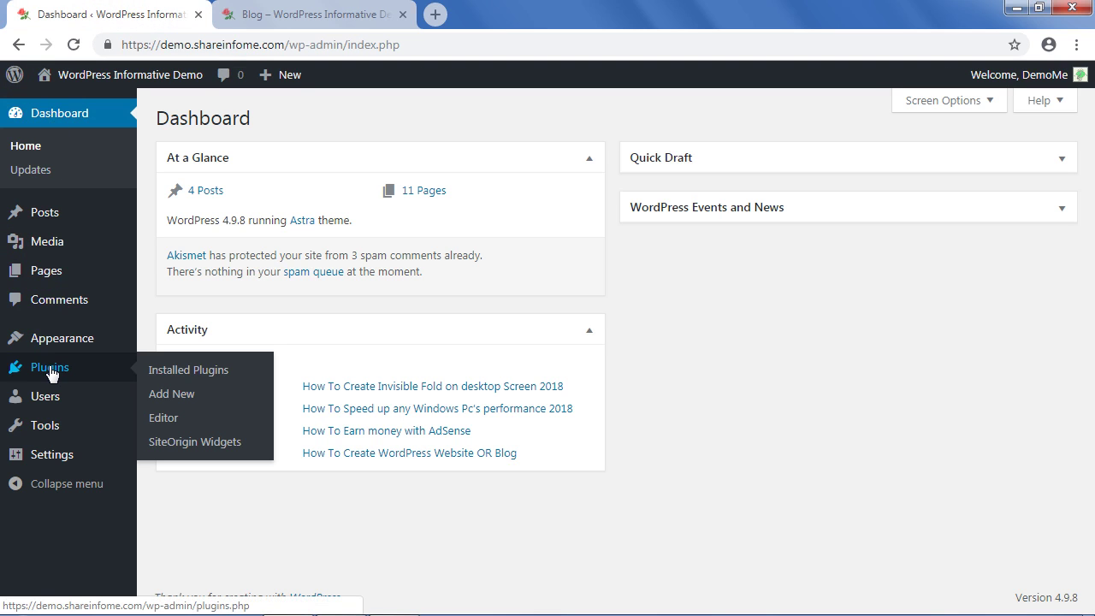
pyautogui.rightClick(168, 397)
pyautogui.click(207, 409)
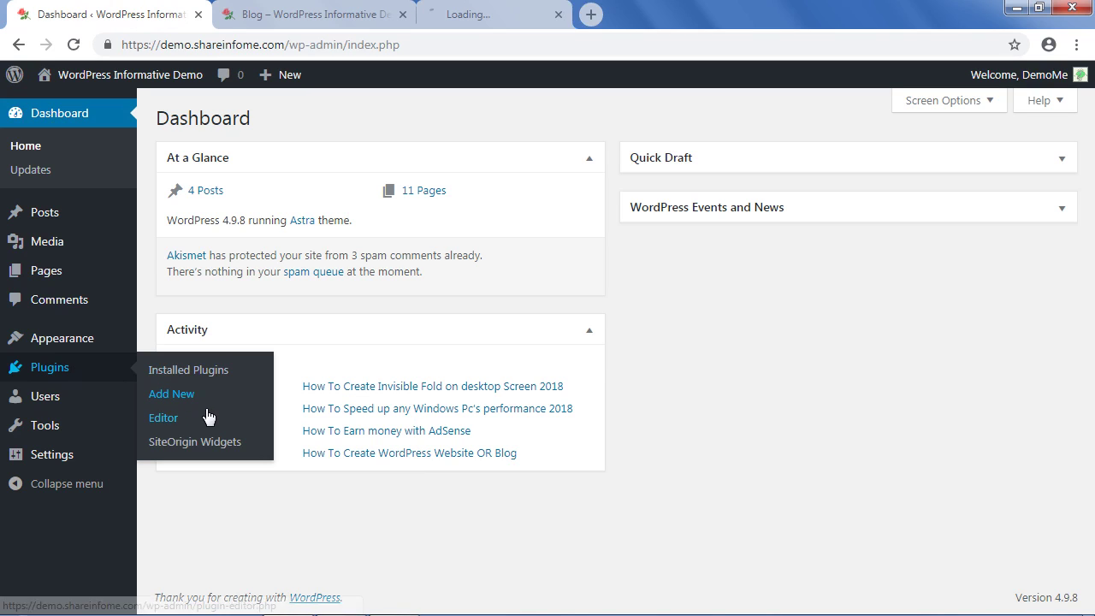
pyautogui.click(469, 11)
pyautogui.moveTo(546, 16); pyautogui.dragTo(349, 16)
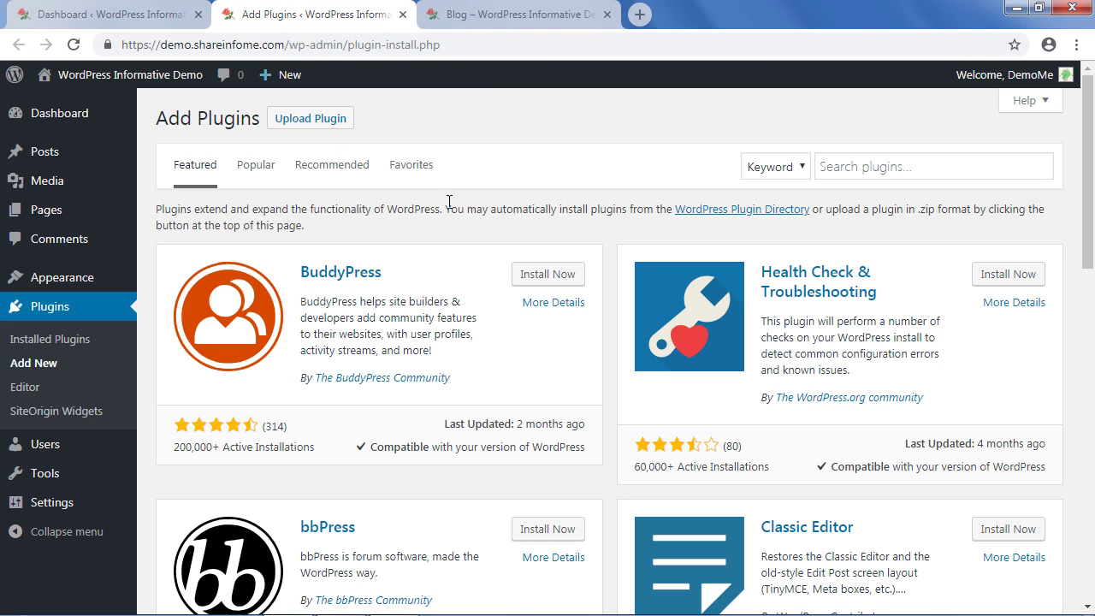
# Search the plugin directory for "recent post" and check when Recent Posts Widget With Thumbnails was last updated.
pyautogui.click(830, 155)
pyautogui.write('recent post')
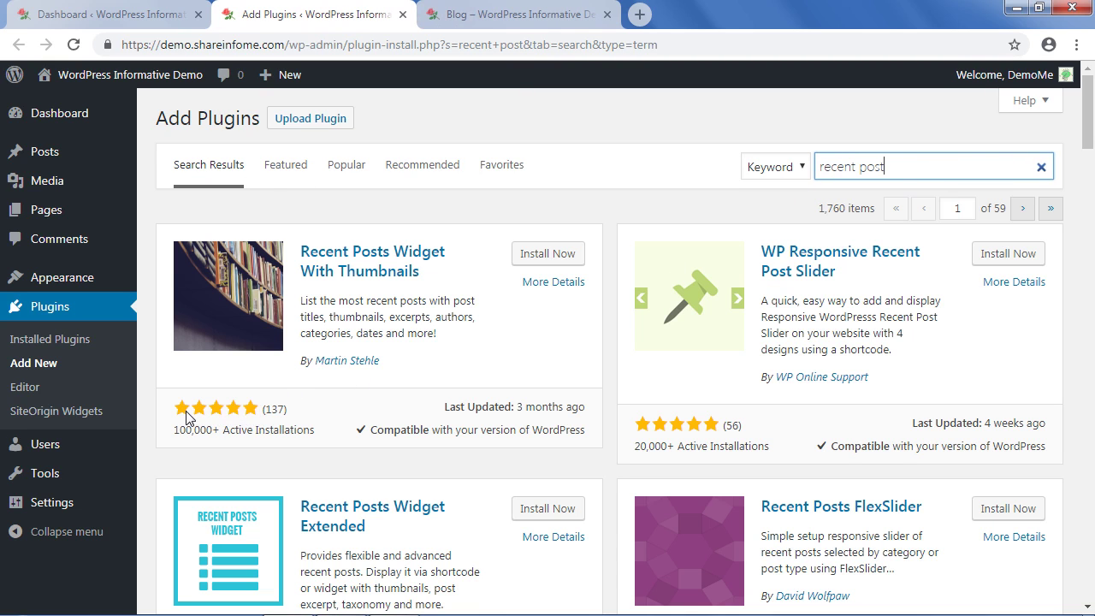
pyautogui.moveTo(525, 410); pyautogui.dragTo(587, 406)
pyautogui.click(496, 406)
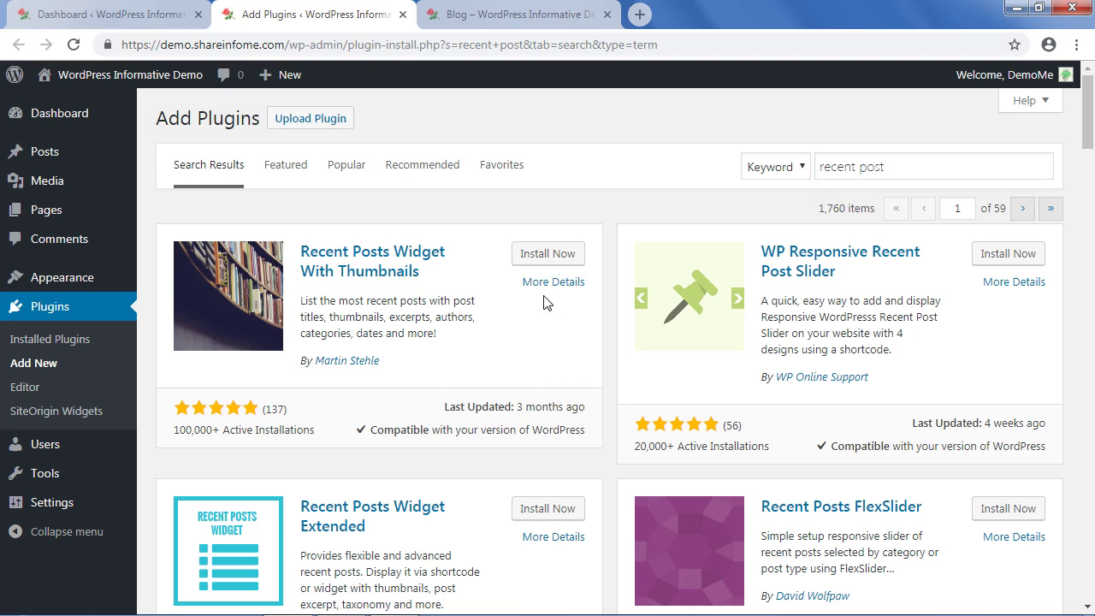
# Install and activate the Recent Posts Widget With Thumbnails plugin, and find it in the installed plugins list.
pyautogui.click(546, 255)
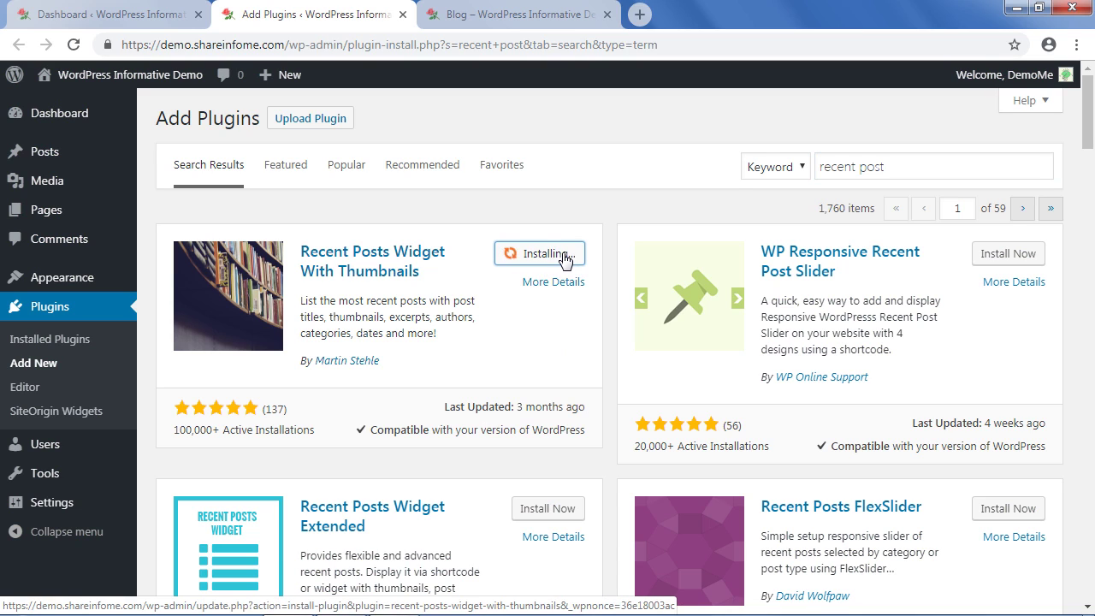
pyautogui.click(554, 255)
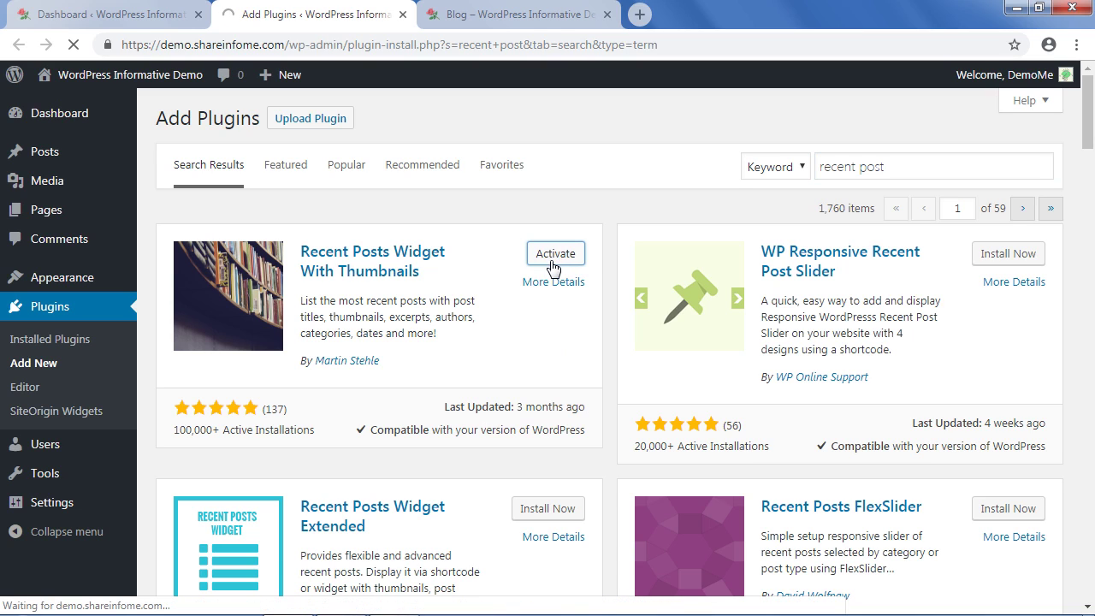
pyautogui.scroll(-1, 278, 366)
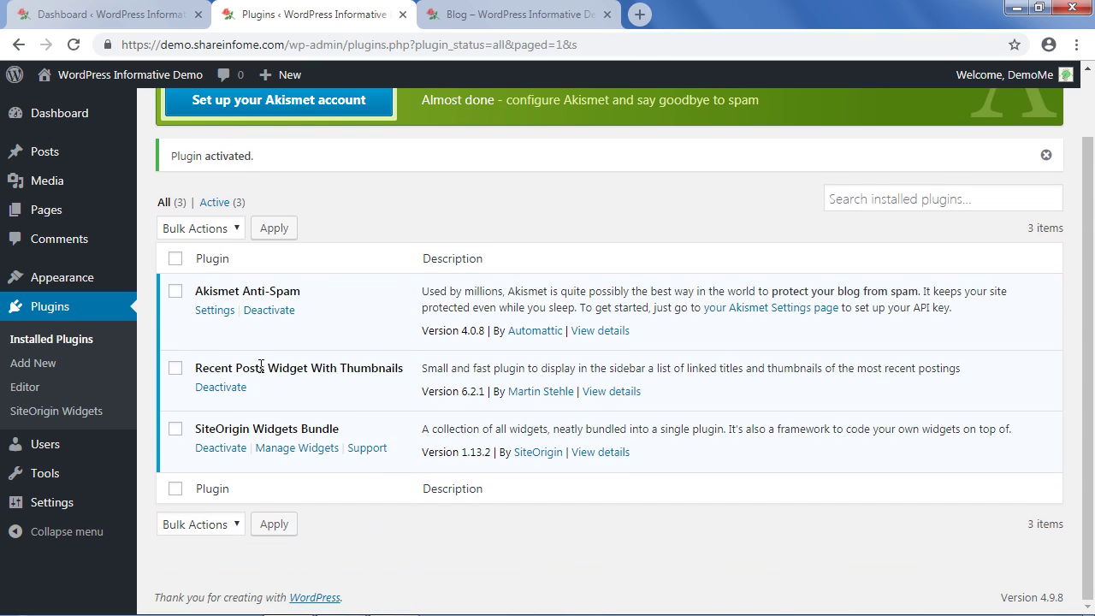
pyautogui.moveTo(199, 363); pyautogui.dragTo(411, 369)
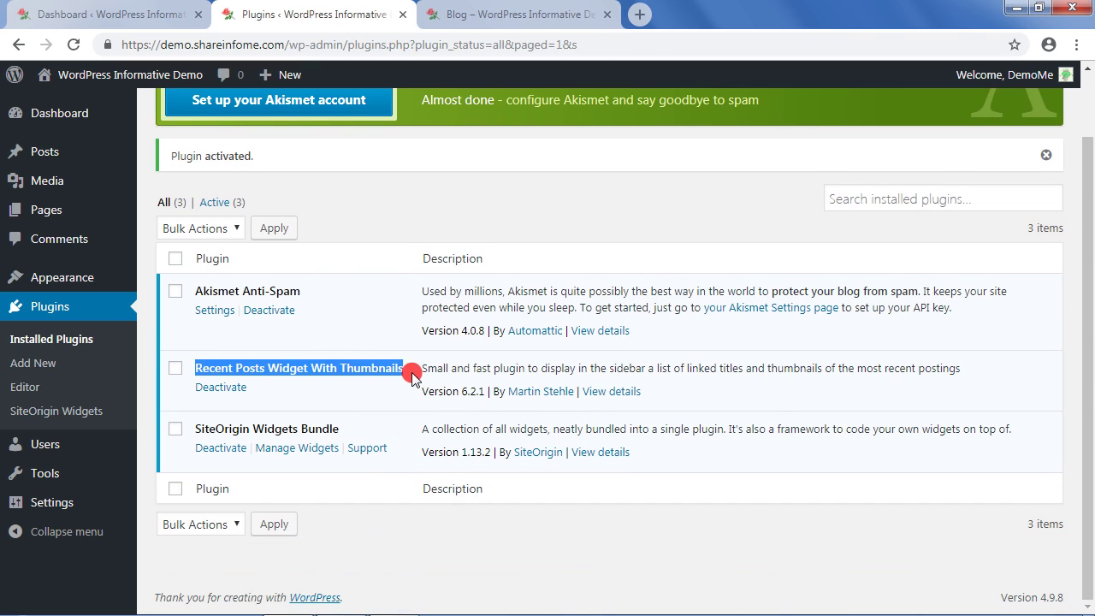
pyautogui.click(426, 196)
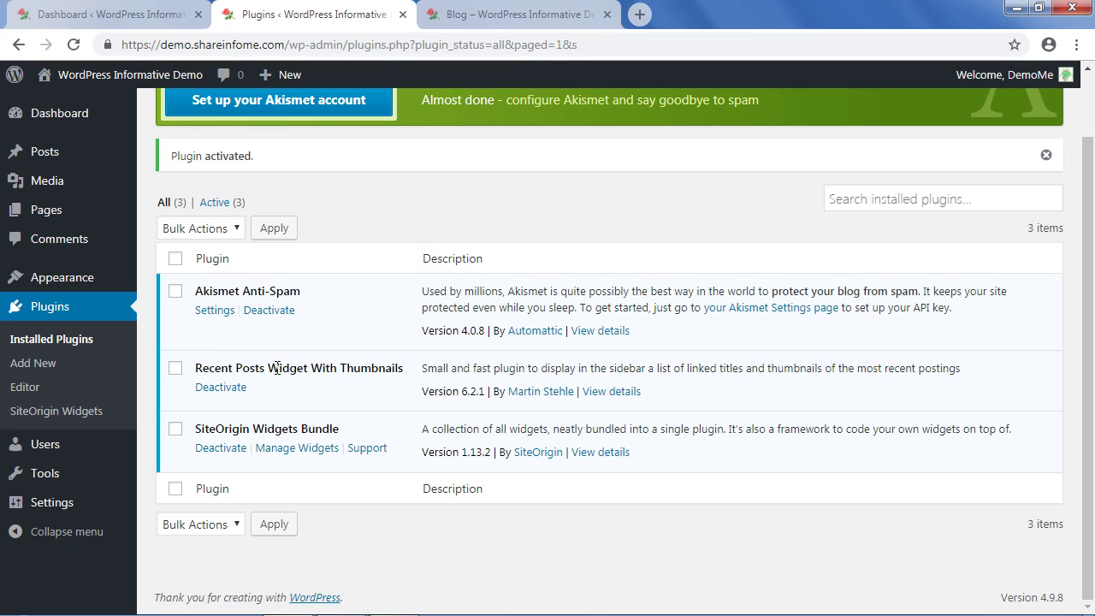
pyautogui.moveTo(270, 368); pyautogui.dragTo(309, 370)
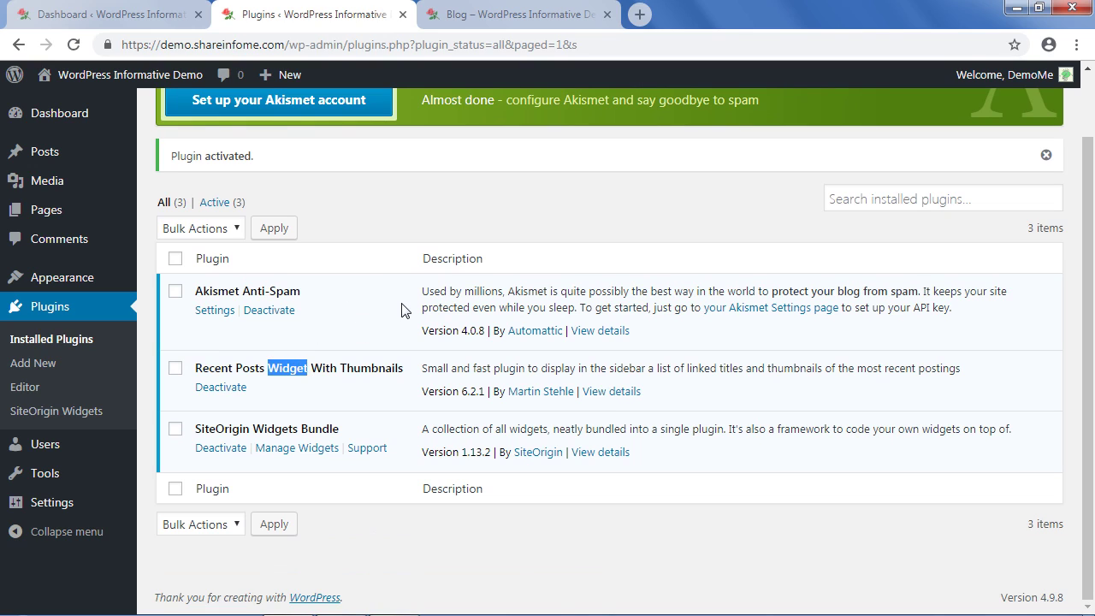
pyautogui.click(419, 206)
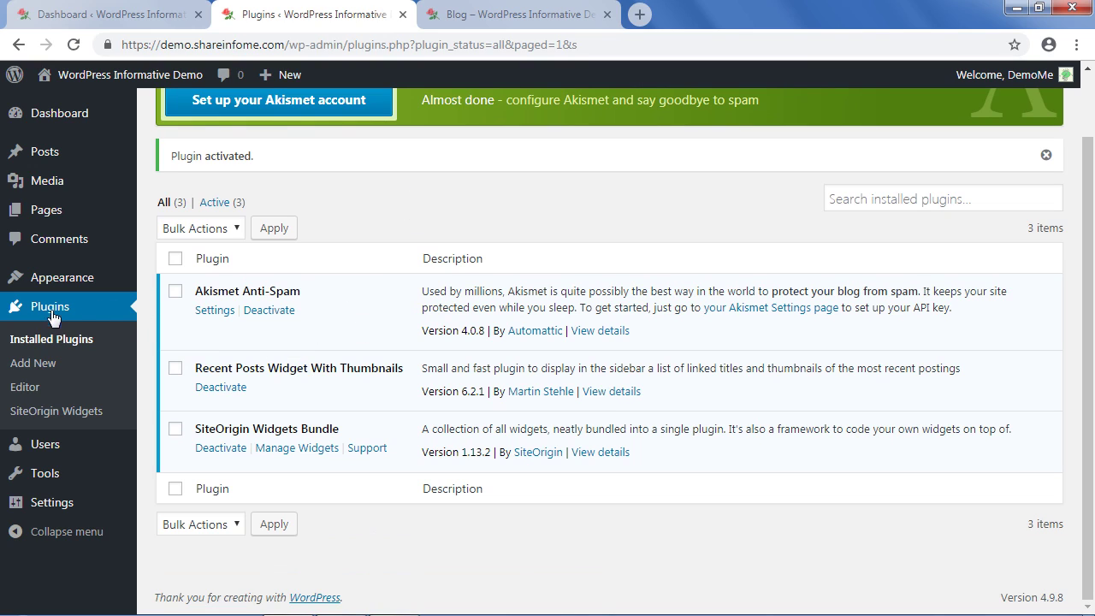
# Return to the admin dashboard and open the Widgets page of the Appearance settings.
pyautogui.click(49, 112)
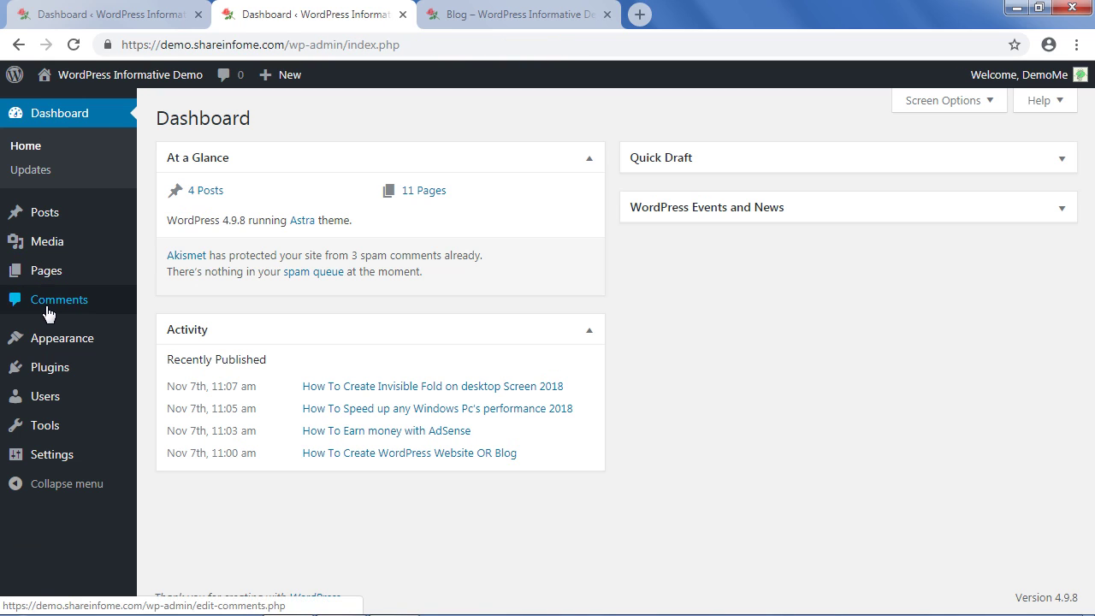
pyautogui.moveTo(47, 341)
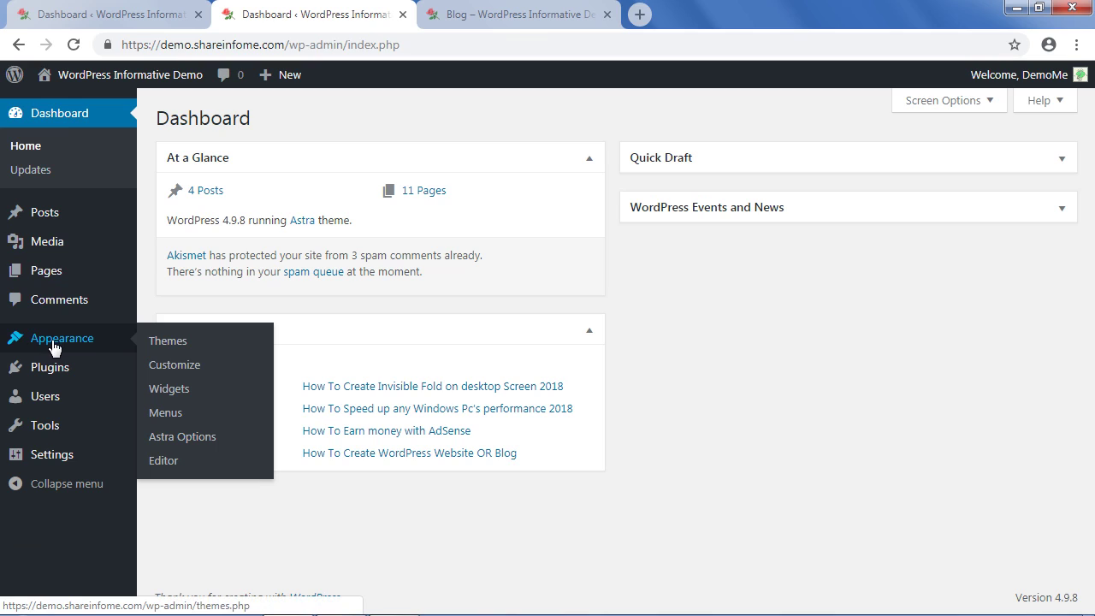
pyautogui.click(166, 390)
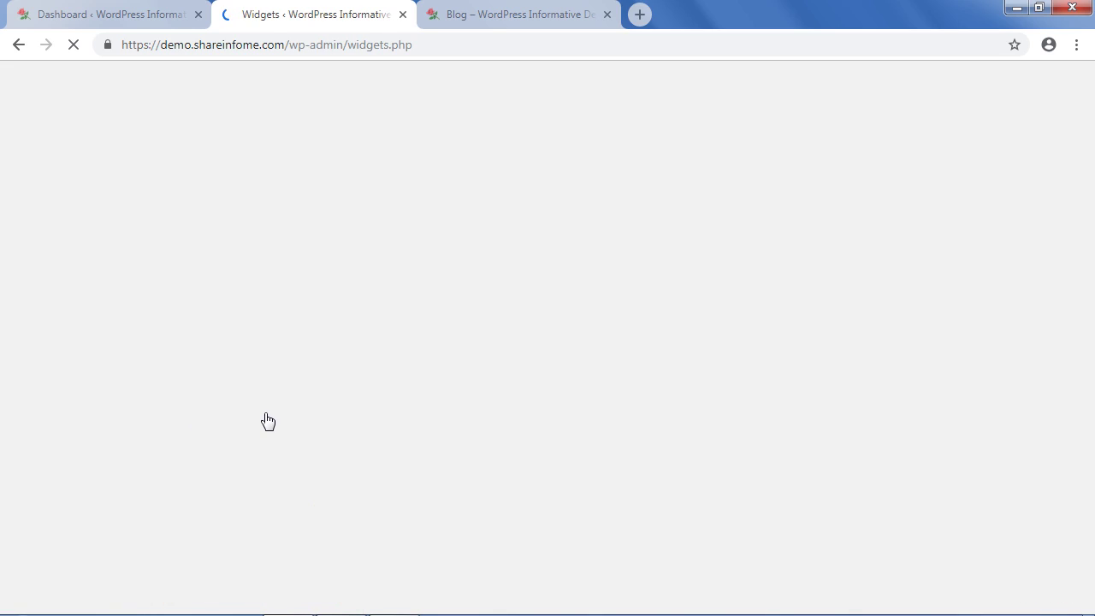
# Add the Recent Posts With Thumbnails widget to the Main Sidebar.
pyautogui.scroll(-1, 621, 502)
pyautogui.scroll(1, 621, 502)
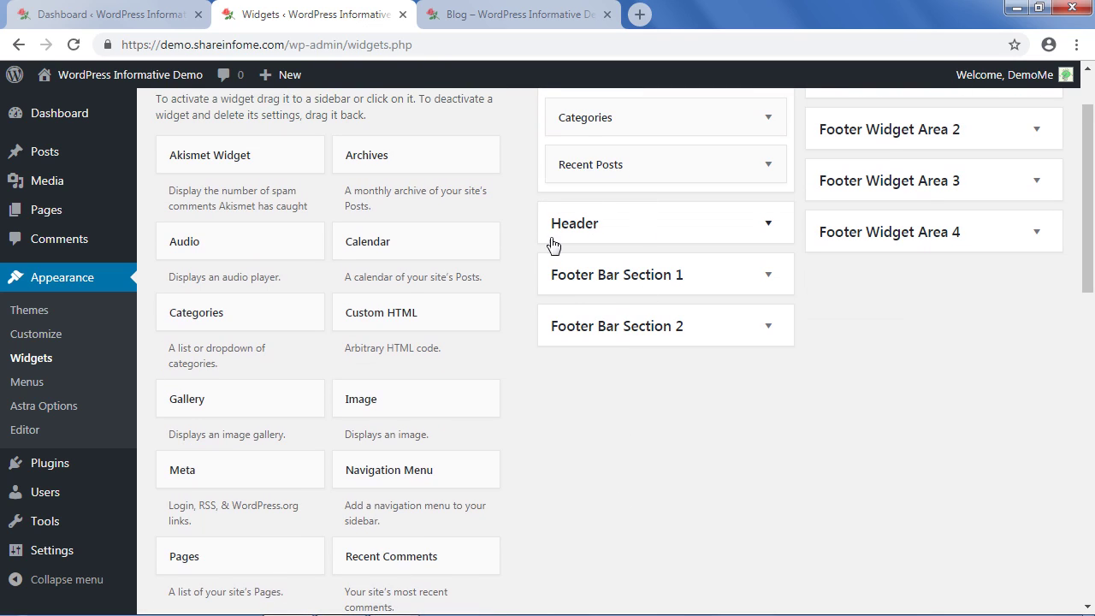
pyautogui.scroll(-1, 289, 405)
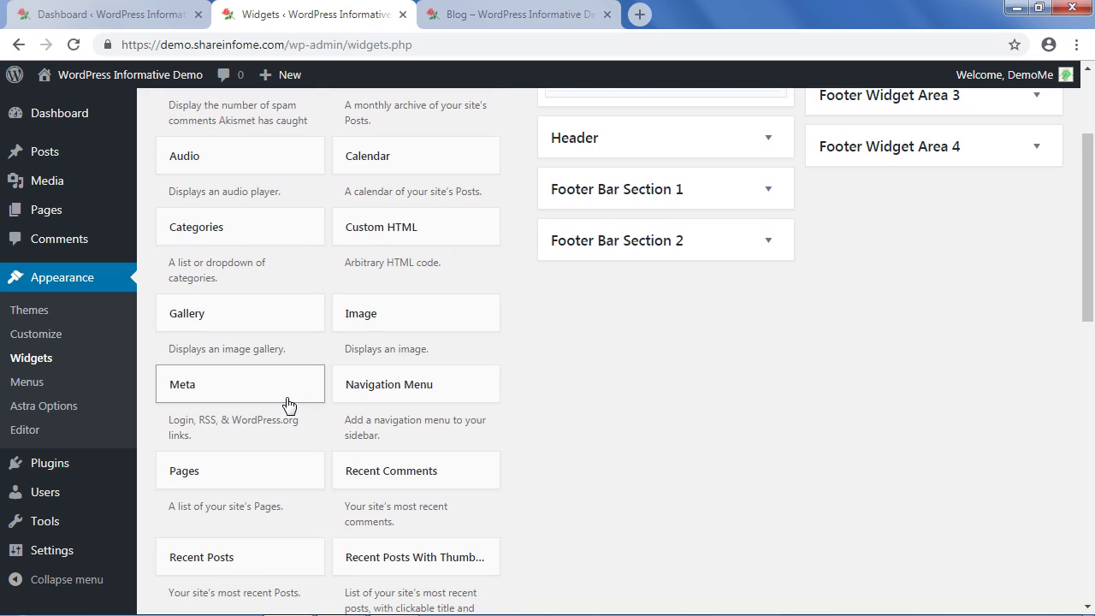
pyautogui.scroll(-2, 288, 406)
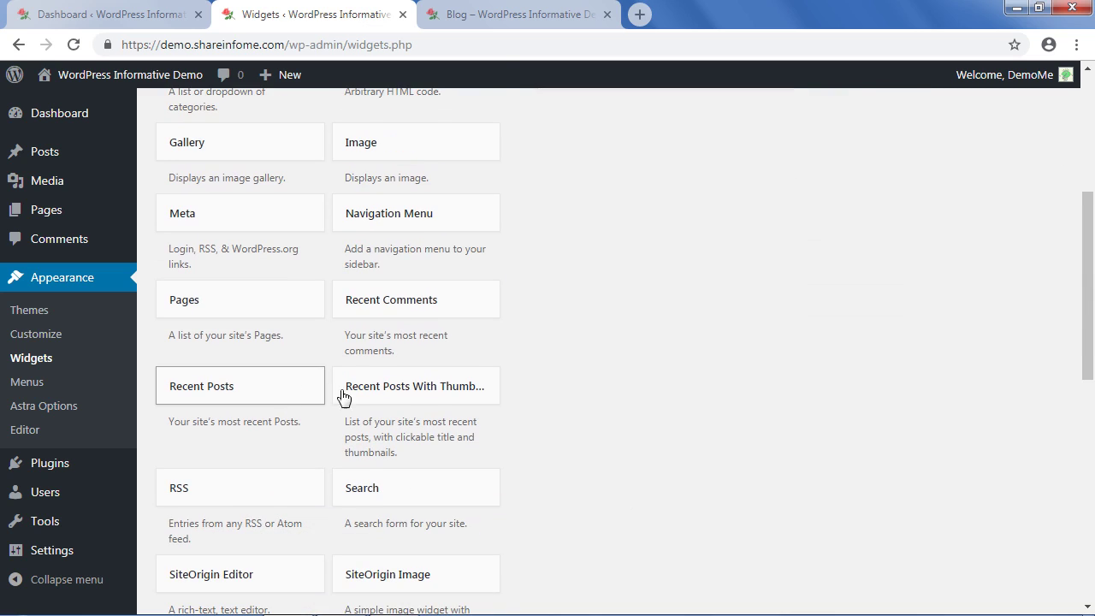
pyautogui.click(426, 392)
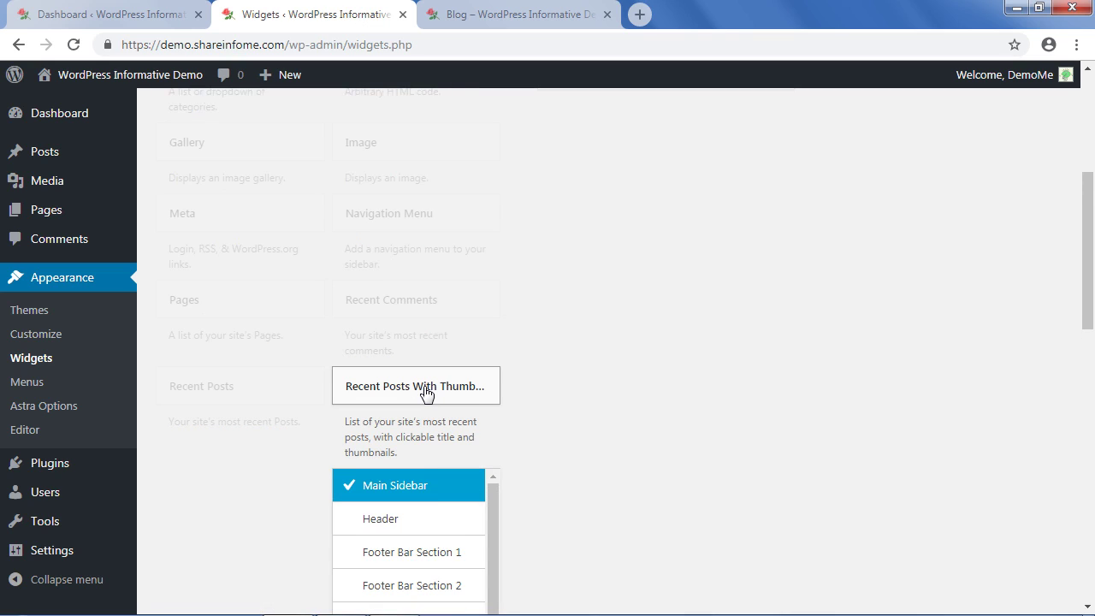
pyautogui.scroll(-1, 426, 394)
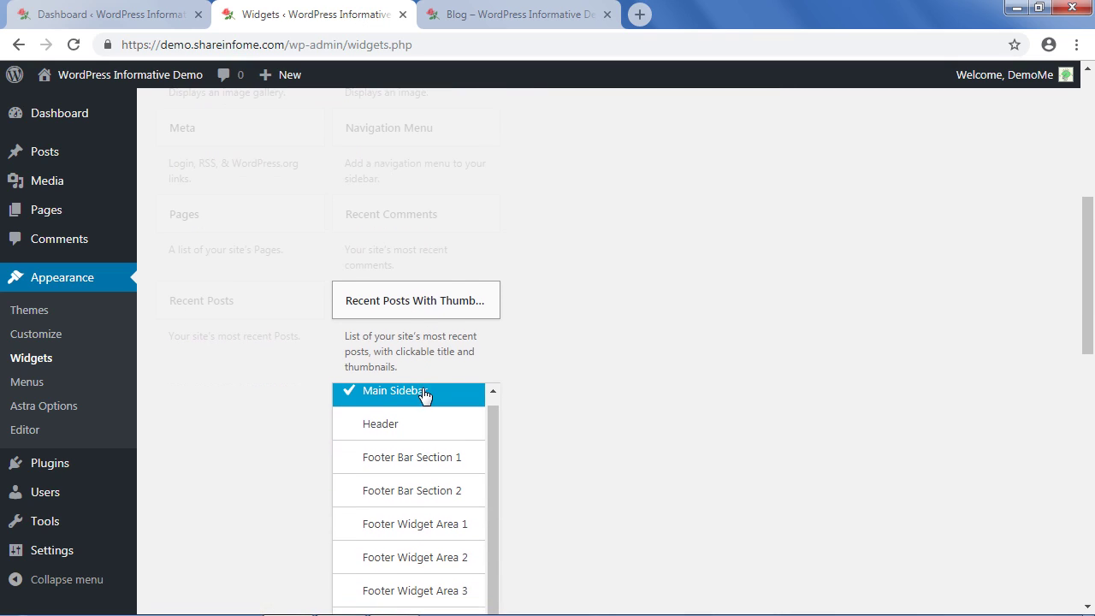
pyautogui.scroll(1, 422, 397)
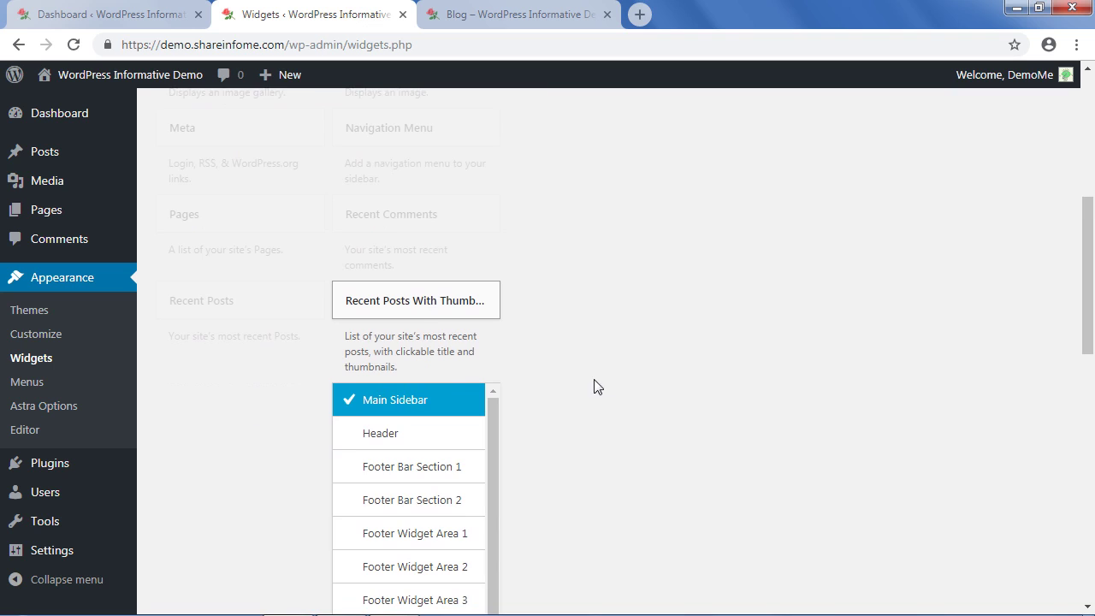
pyautogui.scroll(-1, 631, 385)
pyautogui.scroll(-1, 631, 384)
pyautogui.click(390, 274)
pyautogui.click(387, 231)
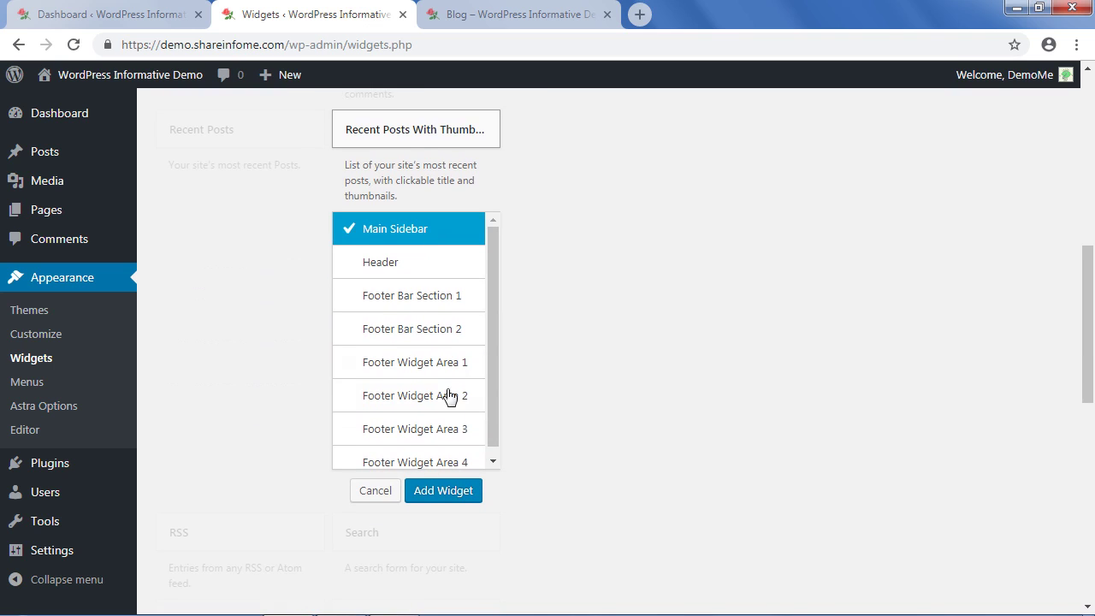
pyautogui.click(442, 490)
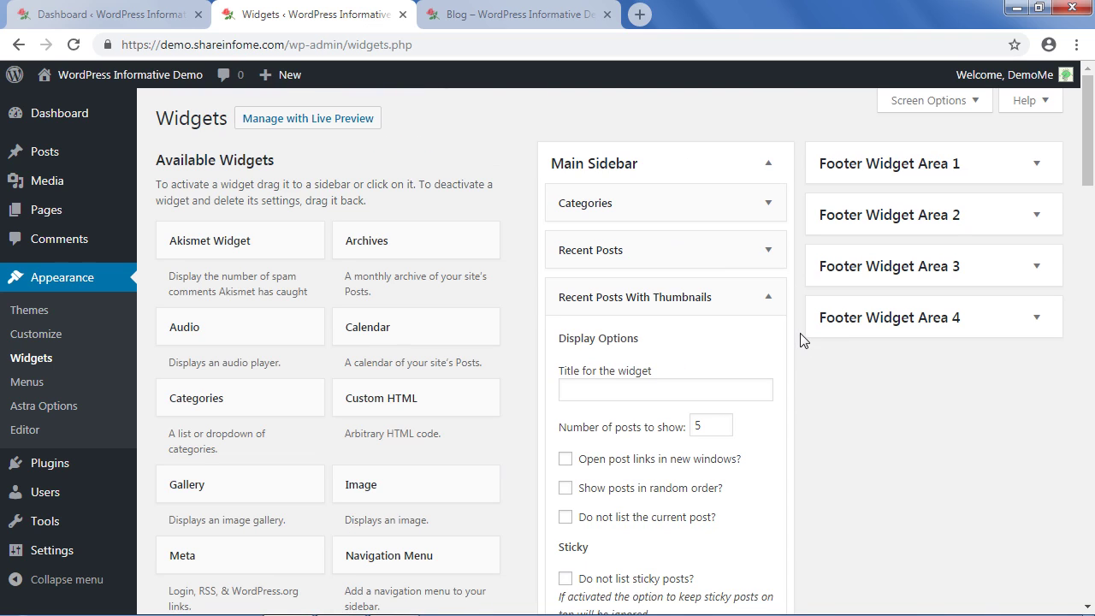
# Look over the display options of the Recent Posts With Thumbnails widget in the Main Sidebar and collapse them.
pyautogui.scroll(-1, 872, 417)
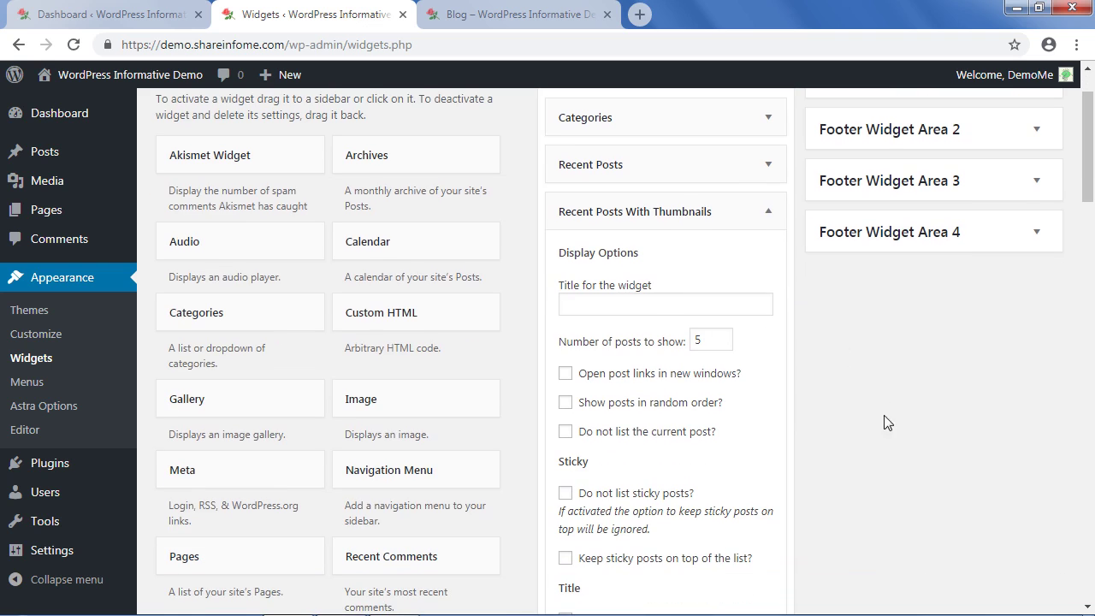
pyautogui.click(771, 213)
pyautogui.scroll(1, 891, 385)
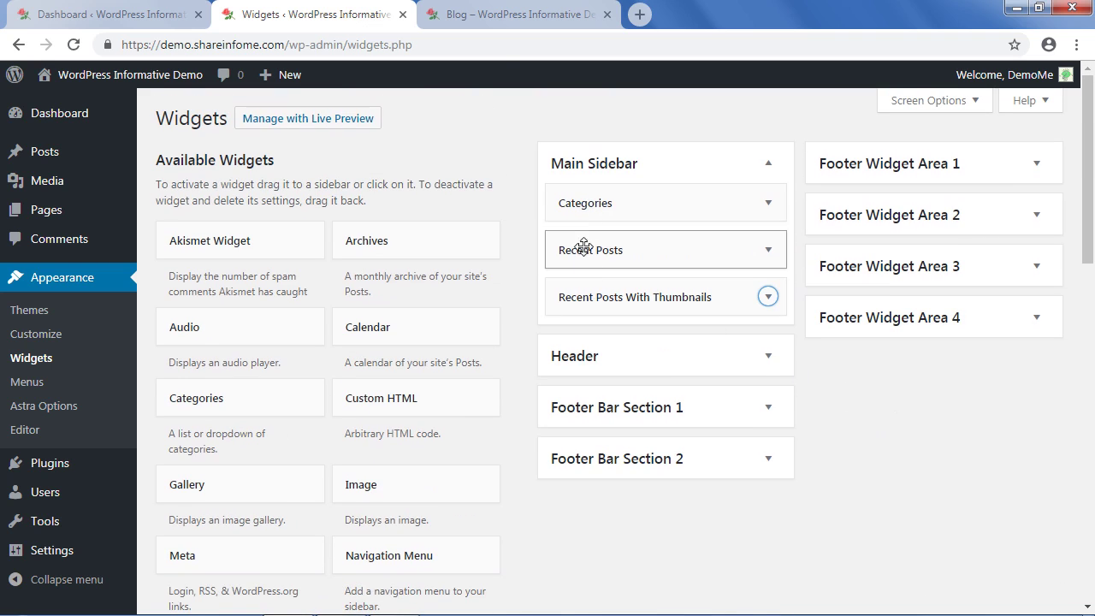
# Reload the live Blog page and compare the sidebar's plain Recent Posts list with the thumbnail list.
pyautogui.click(501, 14)
pyautogui.click(73, 45)
pyautogui.scroll(-2, 619, 239)
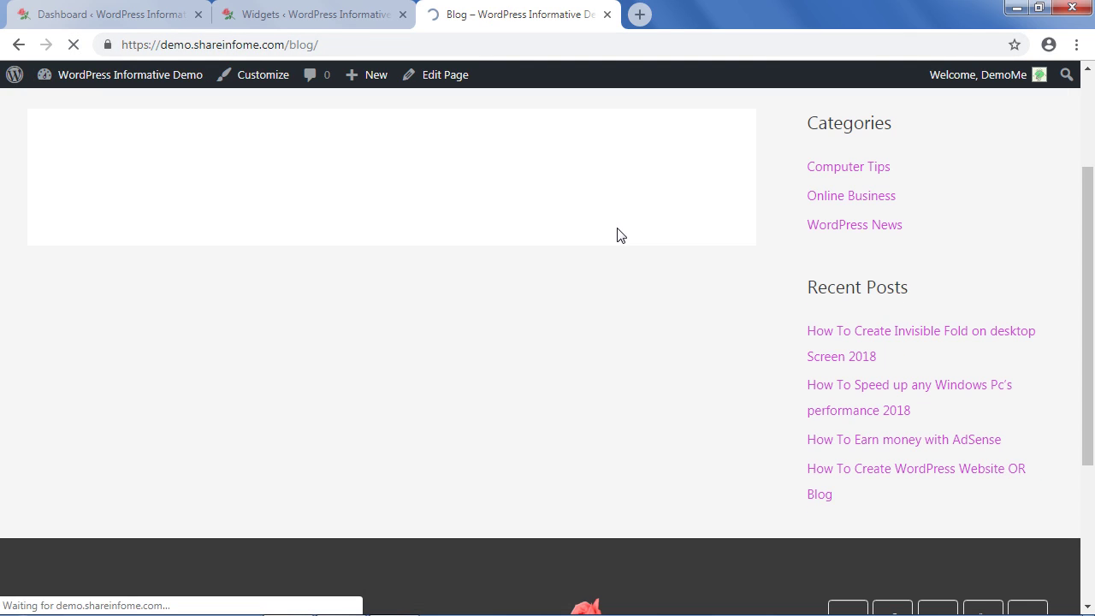
pyautogui.scroll(-3, 680, 263)
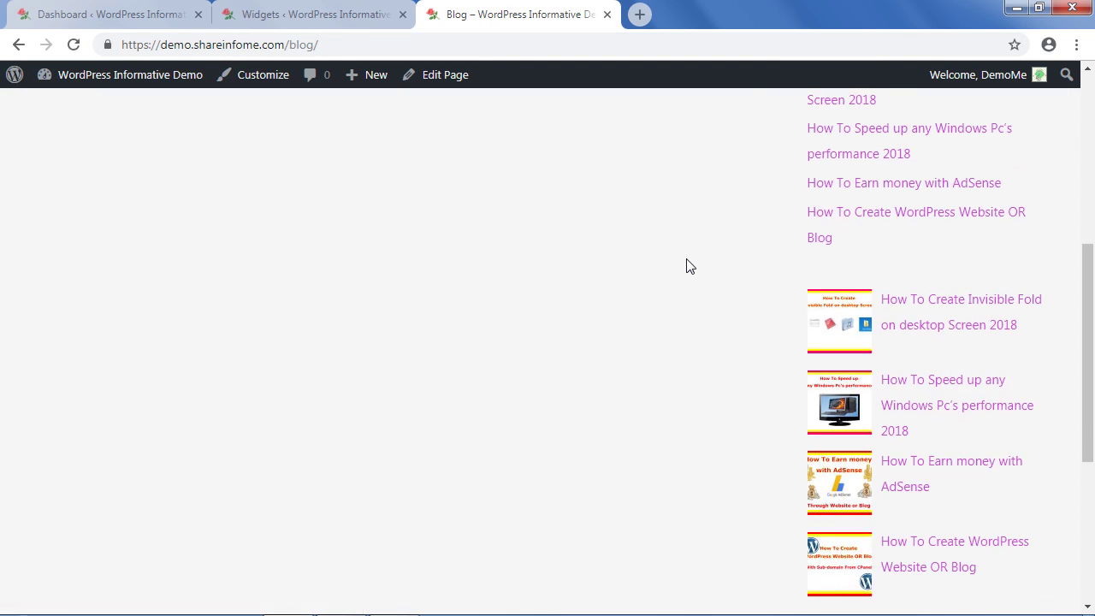
pyautogui.scroll(-2, 690, 283)
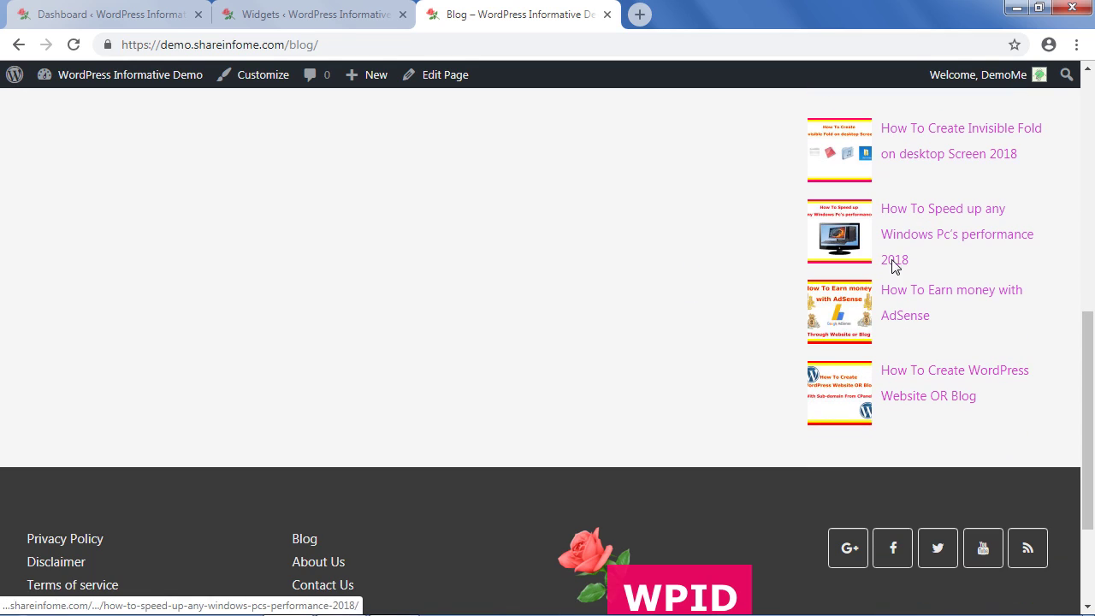
pyautogui.scroll(4, 713, 291)
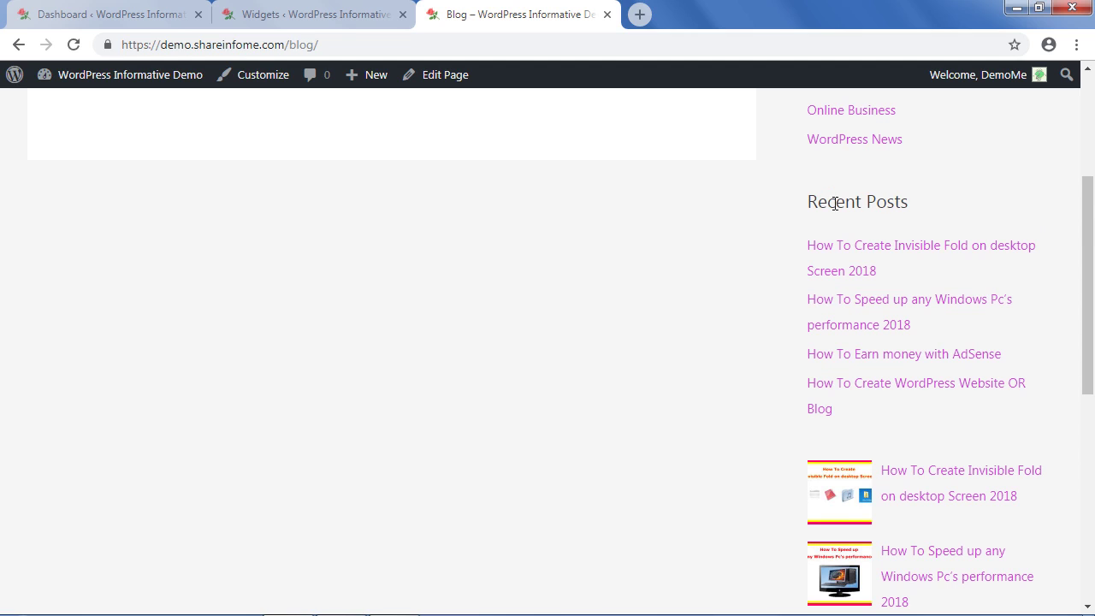
# Copy the "Recent Posts" heading text from the live Blog page's sidebar.
pyautogui.moveTo(809, 202); pyautogui.dragTo(919, 210)
pyautogui.rightClick(885, 207)
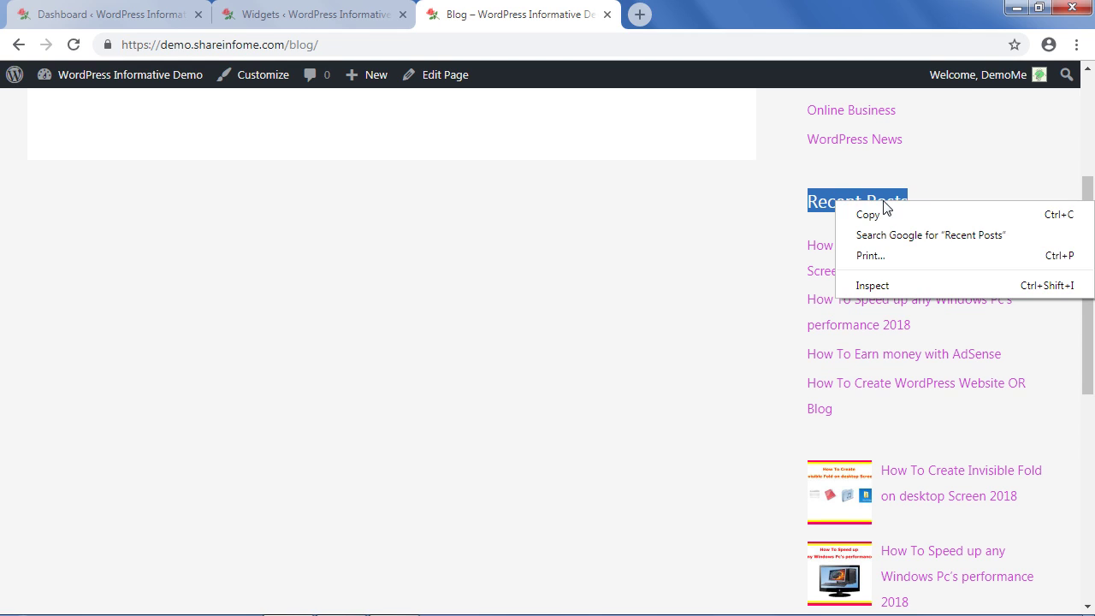
pyautogui.click(886, 215)
pyautogui.scroll(-1, 781, 239)
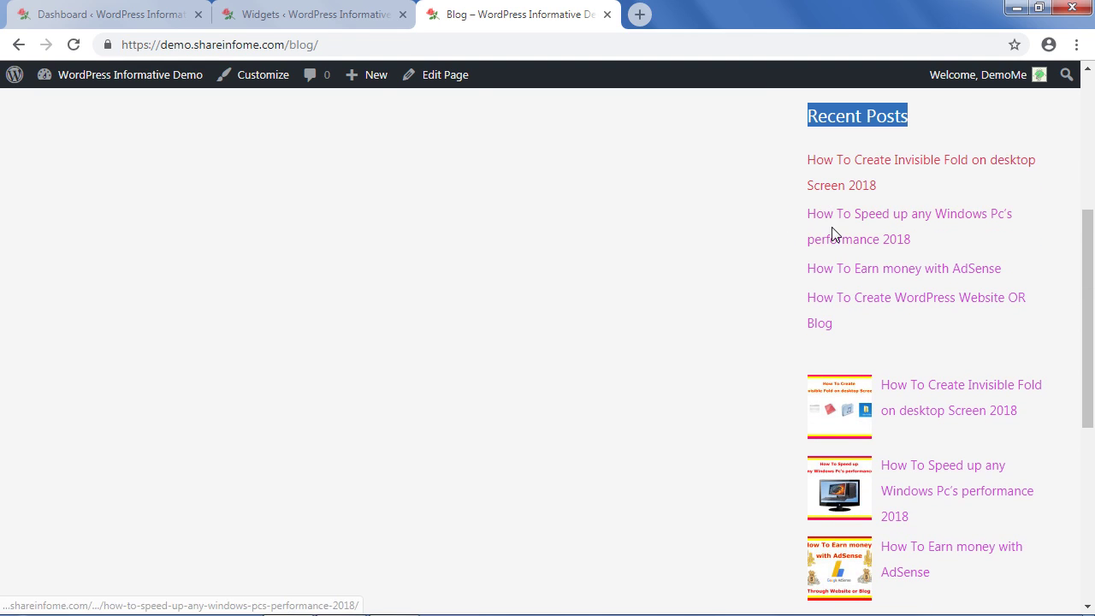
# Return to the Widgets page and remove the plain Recent Posts widget from the Main Sidebar.
pyautogui.click(301, 17)
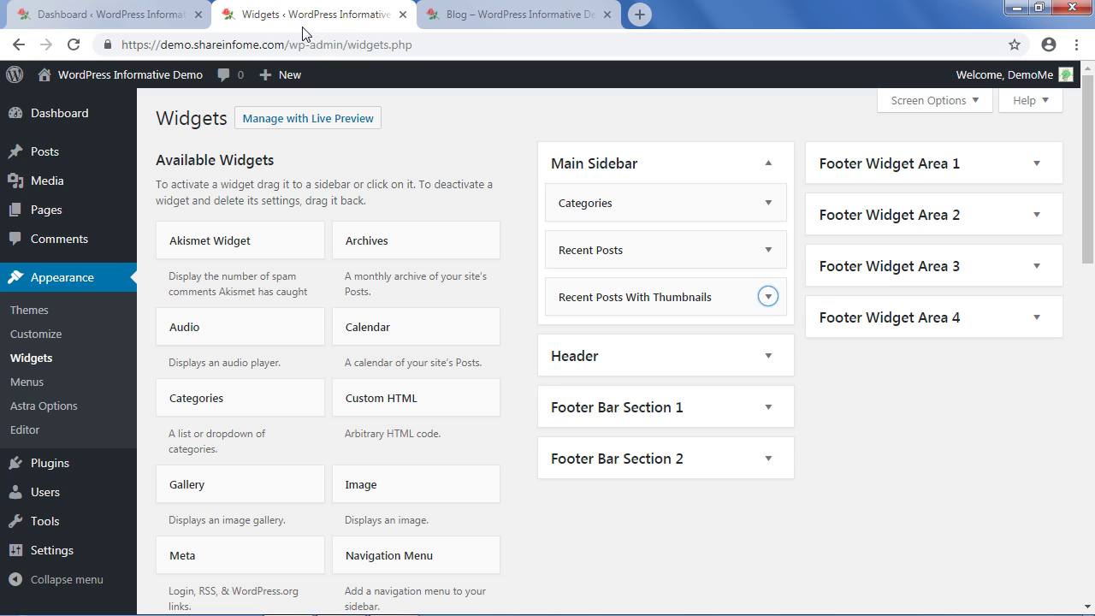
pyautogui.click(710, 252)
pyautogui.moveTo(710, 252); pyautogui.dragTo(344, 207)
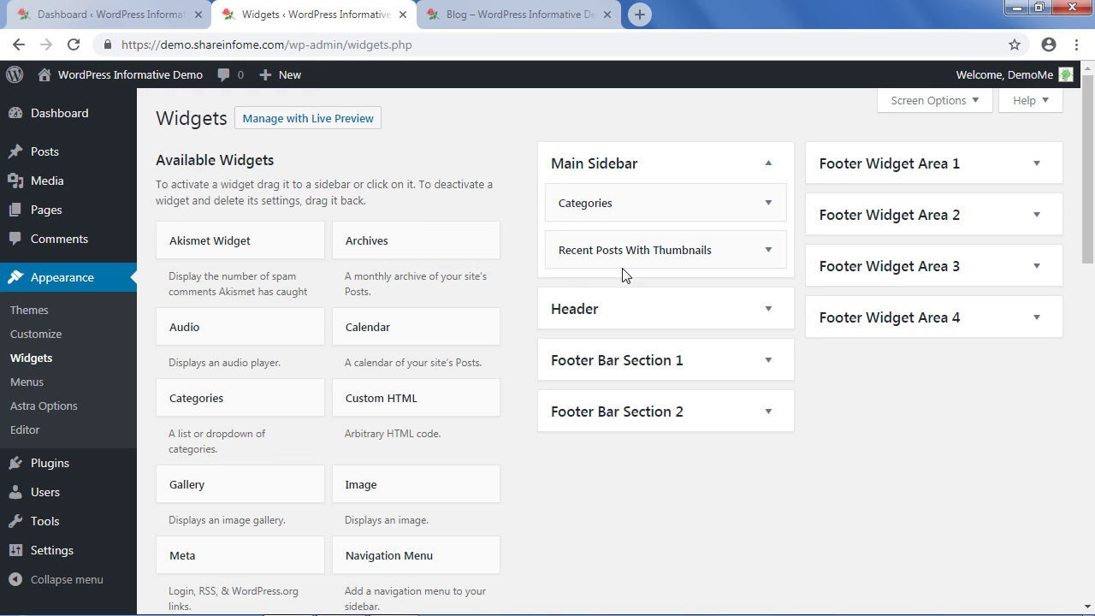
# Open the Recent Posts With Thumbnails widget in the Main Sidebar and paste "Recent Posts" as its title.
pyautogui.click(769, 251)
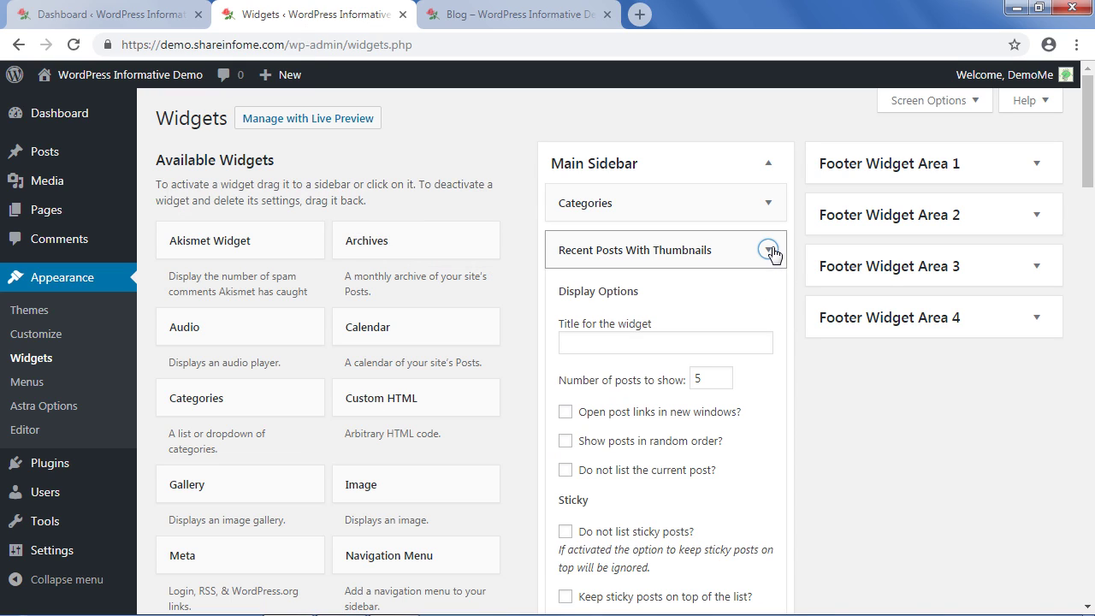
pyautogui.rightClick(603, 344)
pyautogui.click(634, 445)
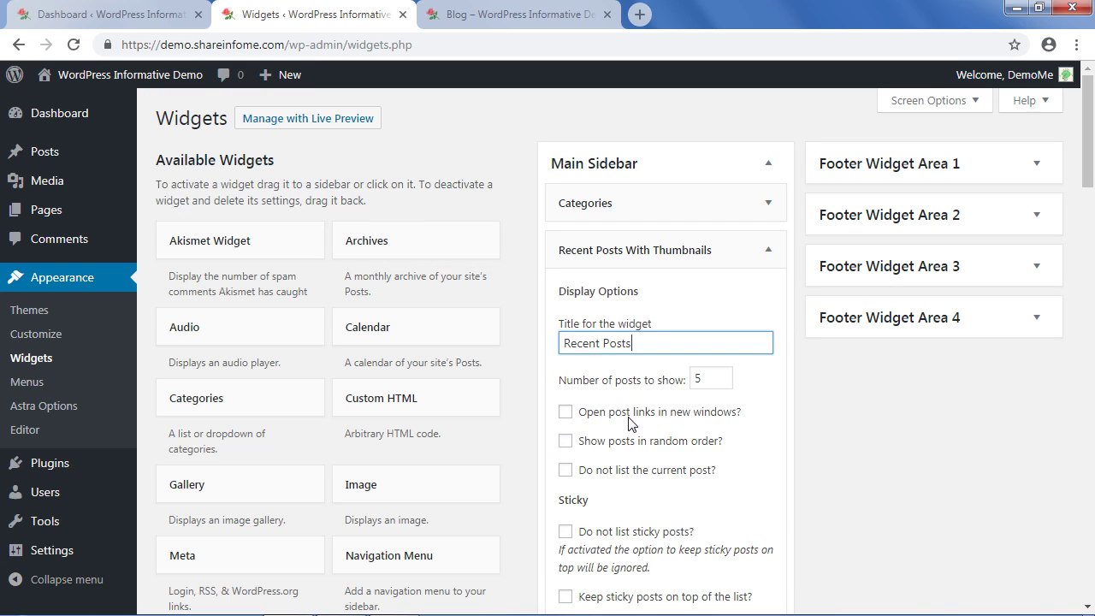
# Set the widget's number of posts to show to 4, then save the widget and collapse its options.
pyautogui.scroll(-2, 870, 425)
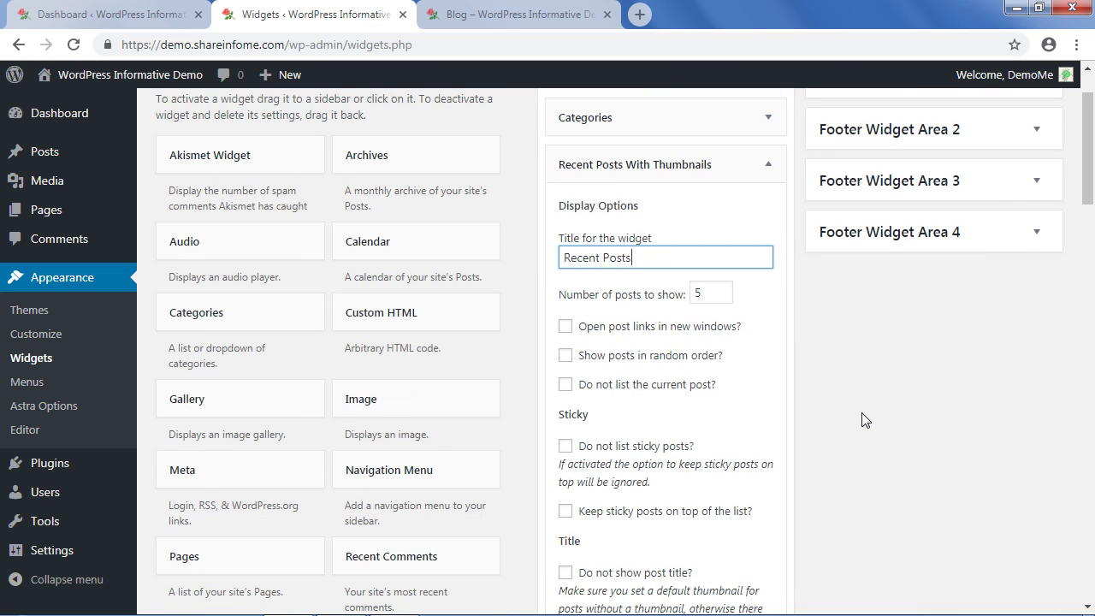
pyautogui.doubleClick(691, 208)
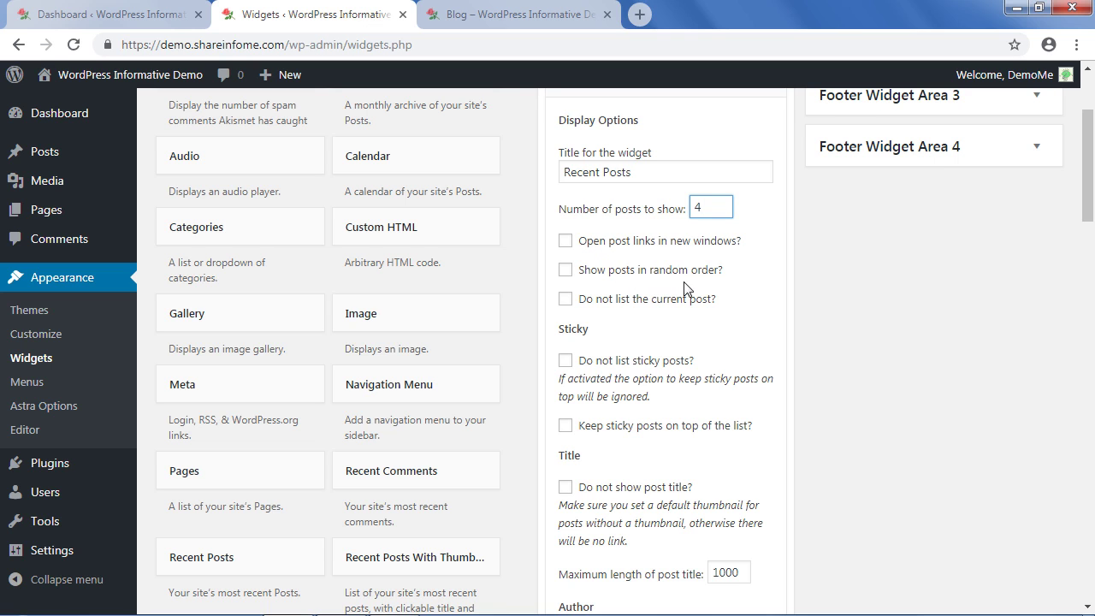
pyautogui.scroll(-13, 948, 363)
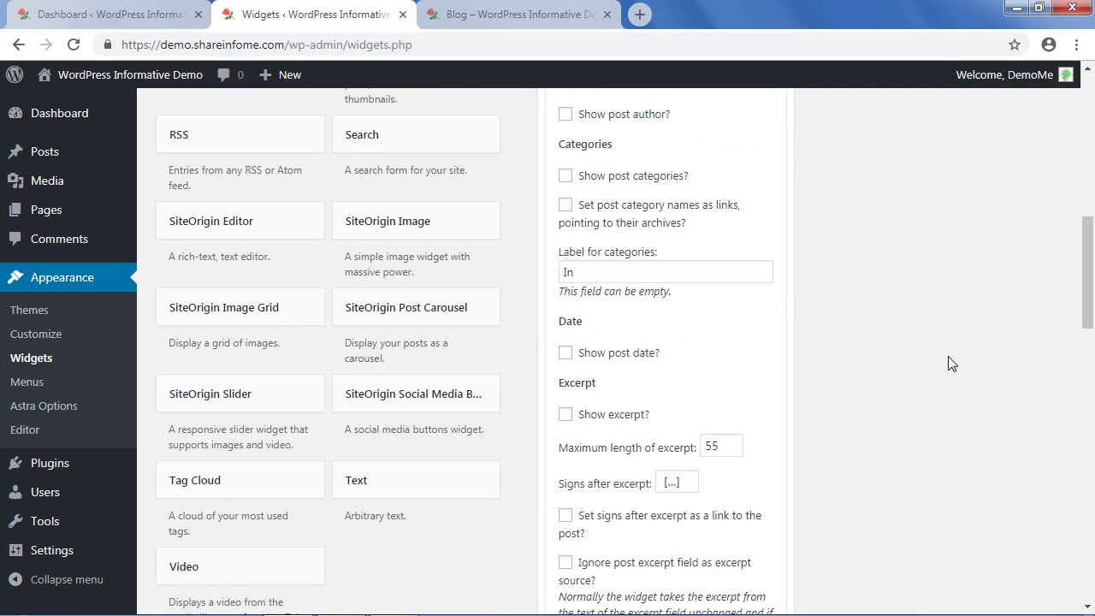
pyautogui.scroll(-9, 948, 364)
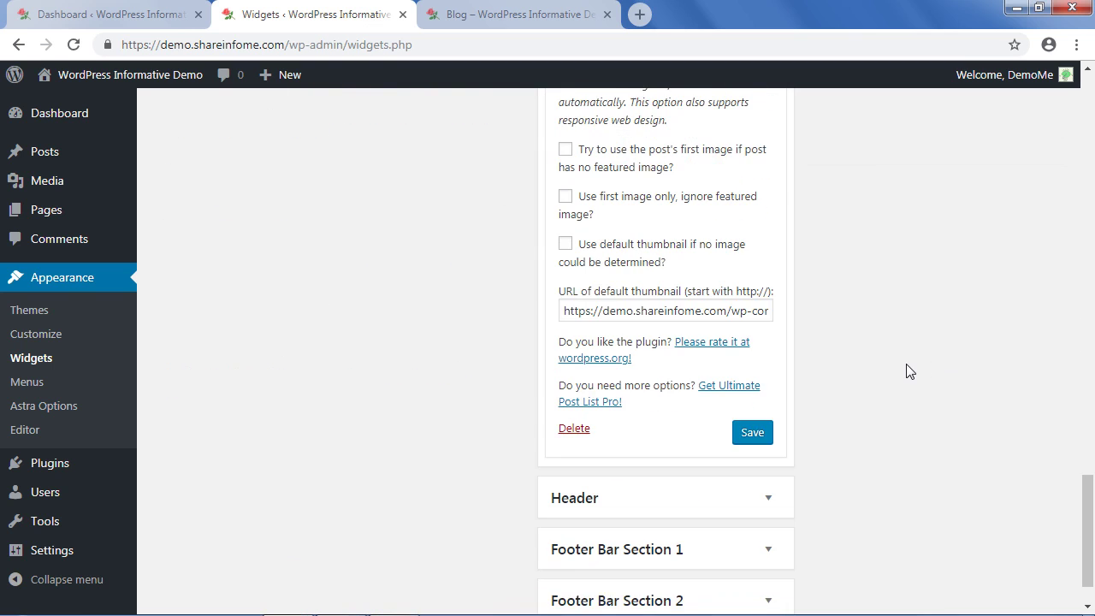
pyautogui.click(757, 371)
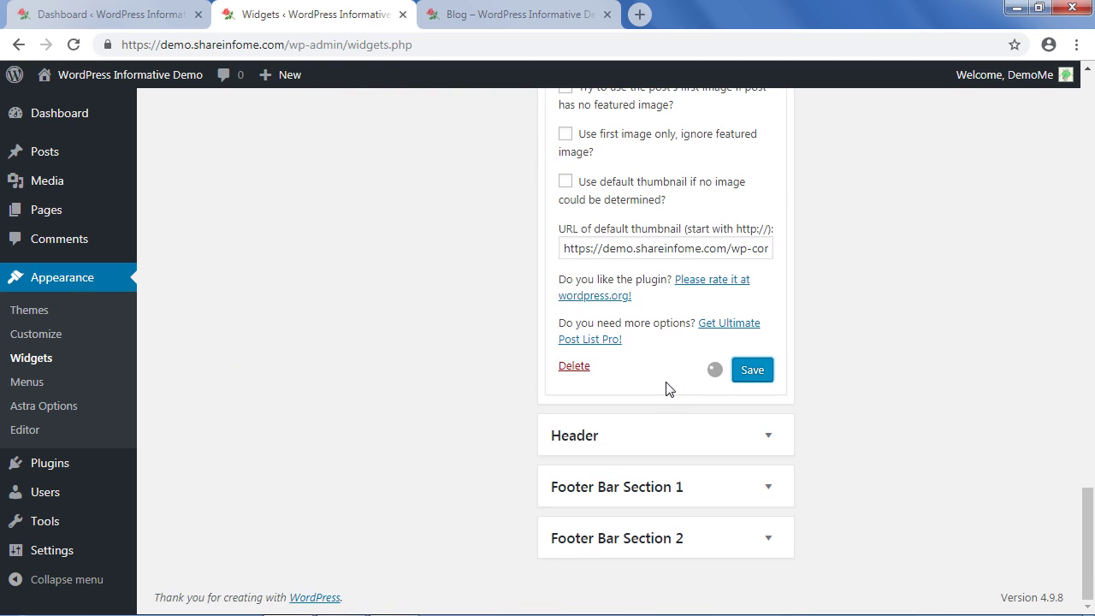
pyautogui.click(614, 369)
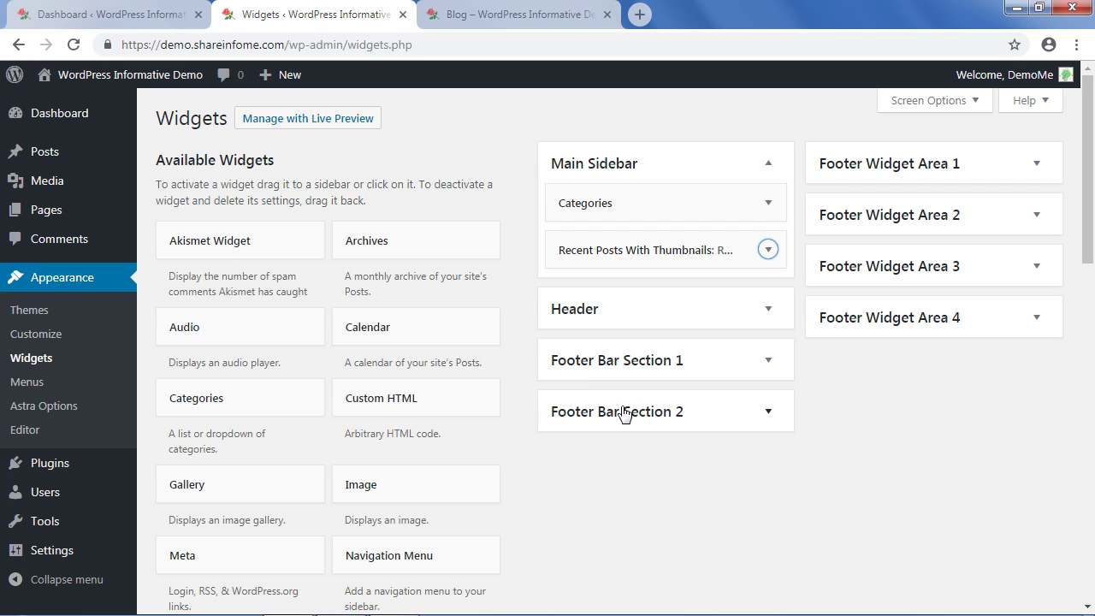
# Switch to the live Blog page and examine its sidebar from the Categories heading down to the thumbnail list.
pyautogui.click(496, 27)
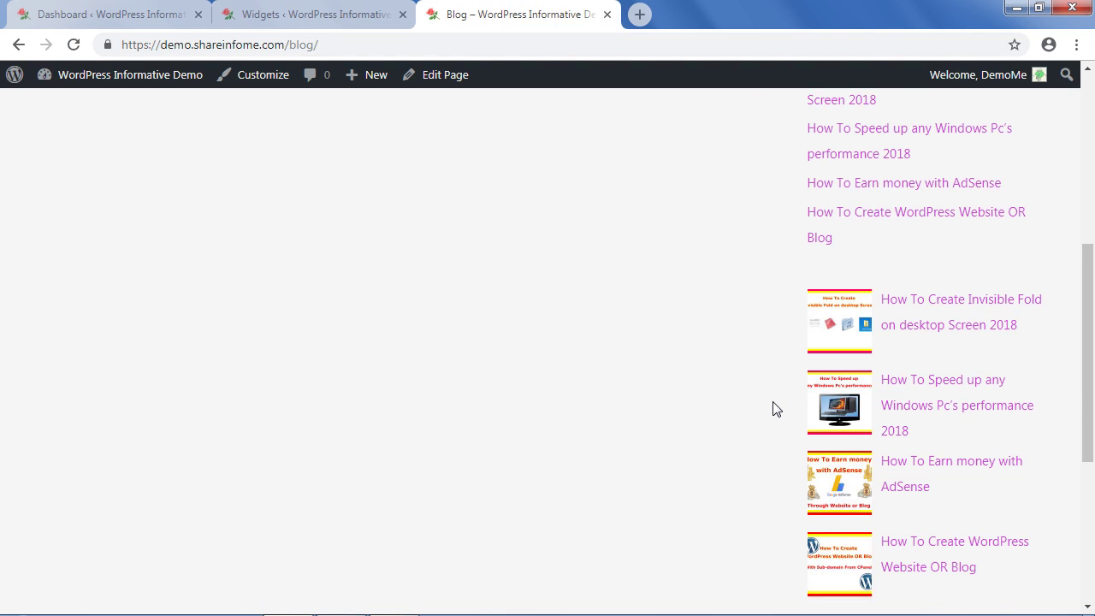
pyautogui.scroll(5, 772, 408)
pyautogui.moveTo(801, 296); pyautogui.dragTo(938, 299)
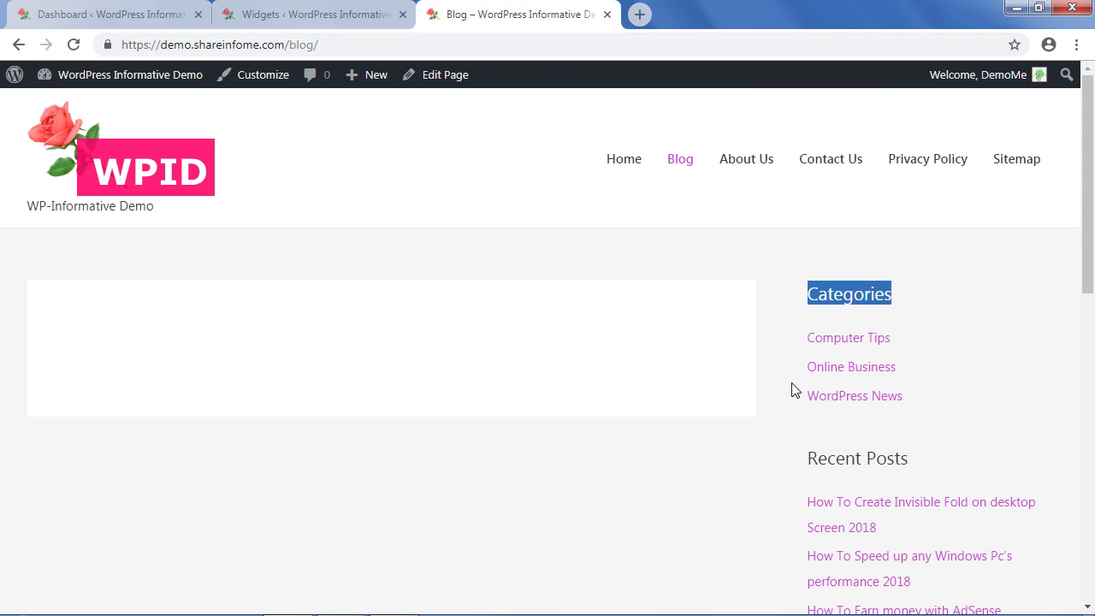
pyautogui.scroll(-1, 638, 504)
pyautogui.moveTo(804, 385); pyautogui.dragTo(936, 379)
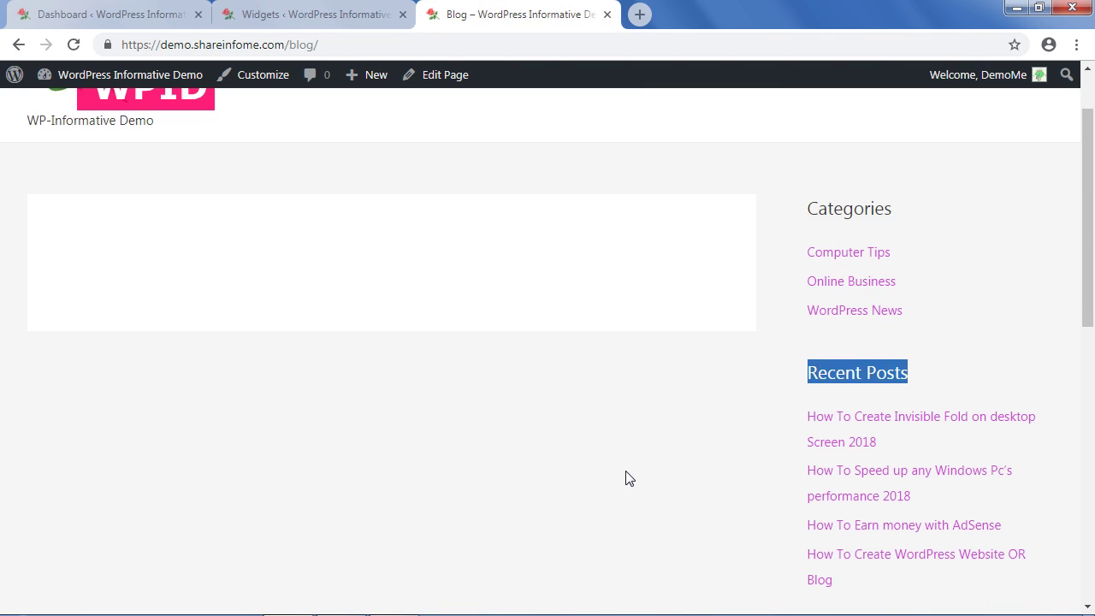
pyautogui.scroll(-4, 625, 477)
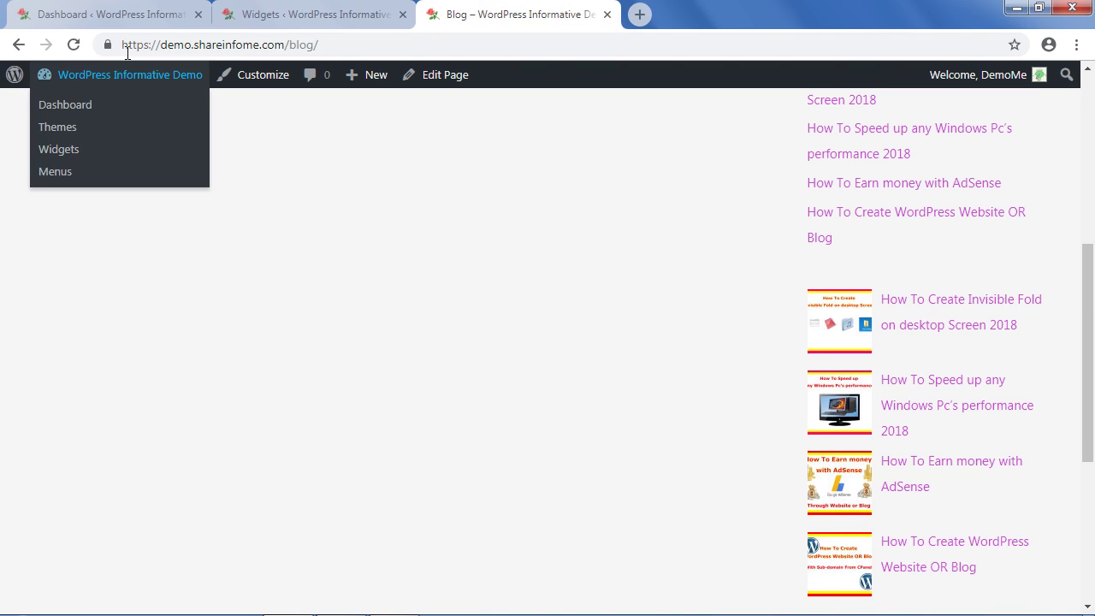
# Reload the live Blog page and check the Recent Posts heading and thumbnail list in its sidebar.
pyautogui.click(73, 44)
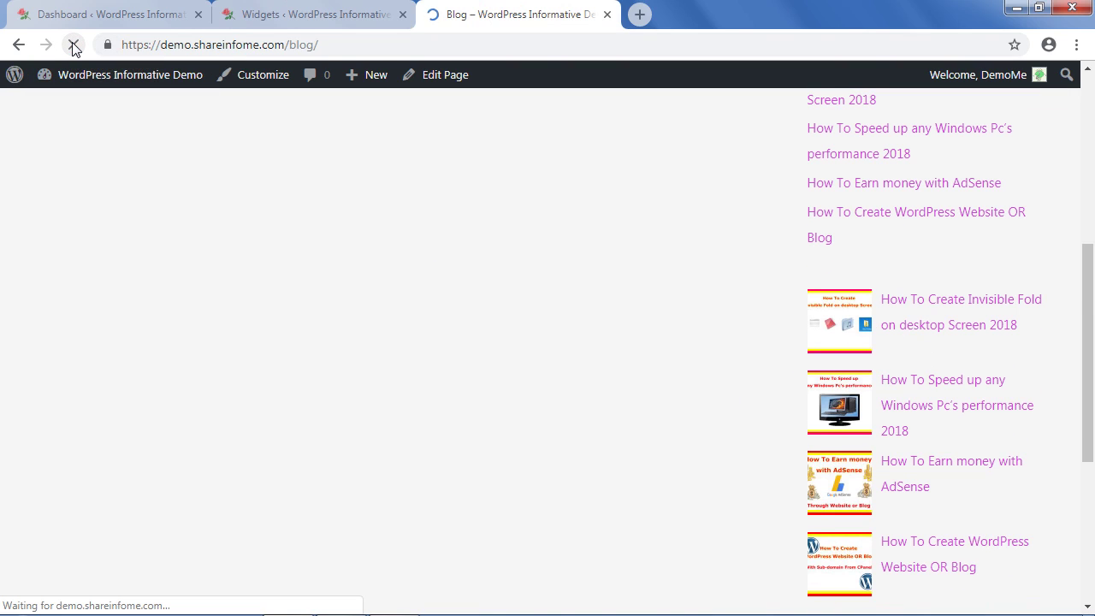
pyautogui.scroll(5, 484, 371)
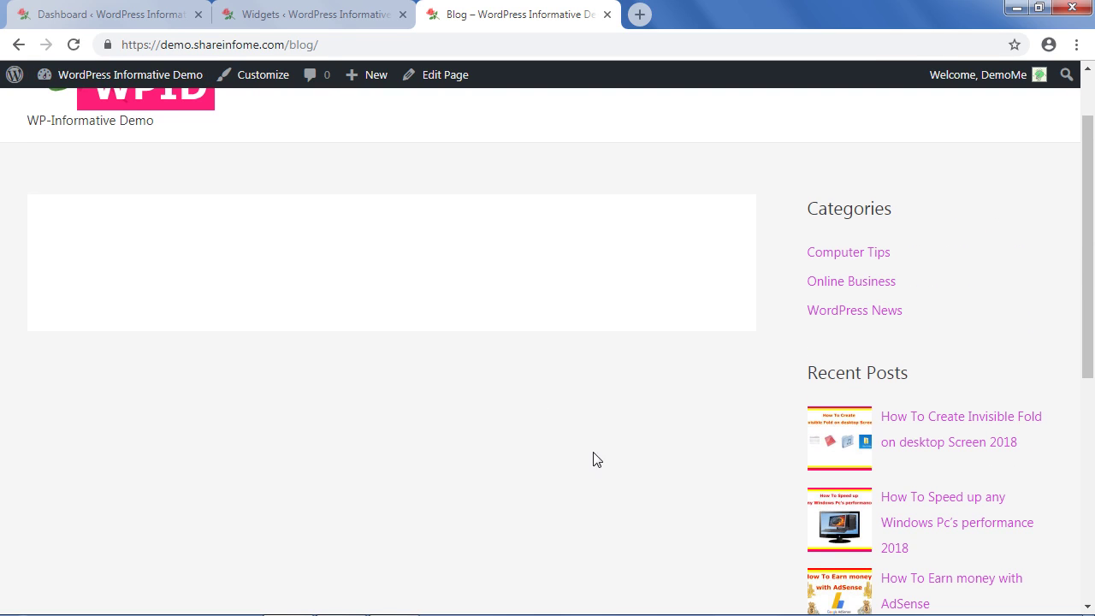
pyautogui.moveTo(809, 374); pyautogui.dragTo(947, 375)
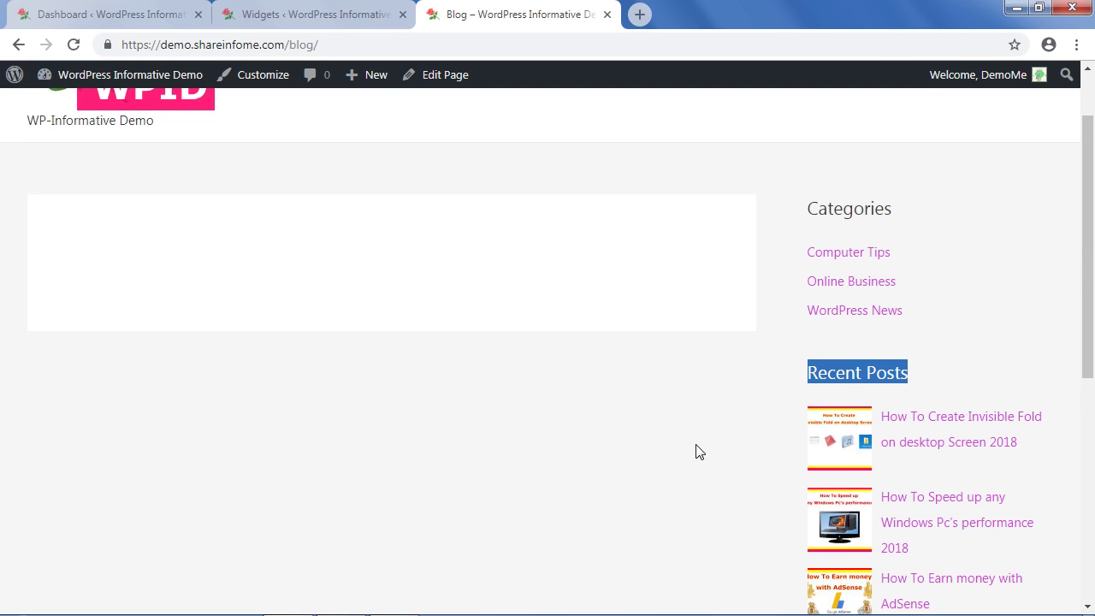
pyautogui.scroll(-2, 697, 452)
pyautogui.click(633, 419)
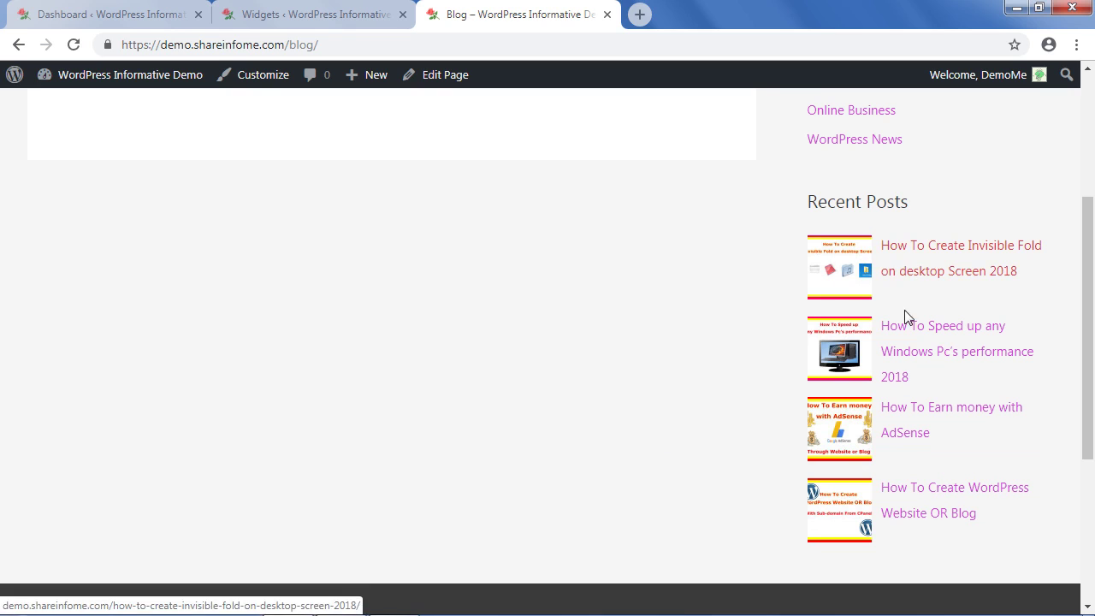
# Reopen the Recent Posts With Thumbnails widget on the Widgets page and read its display, sticky, title and author options.
pyautogui.click(311, 15)
pyautogui.scroll(-1, 788, 426)
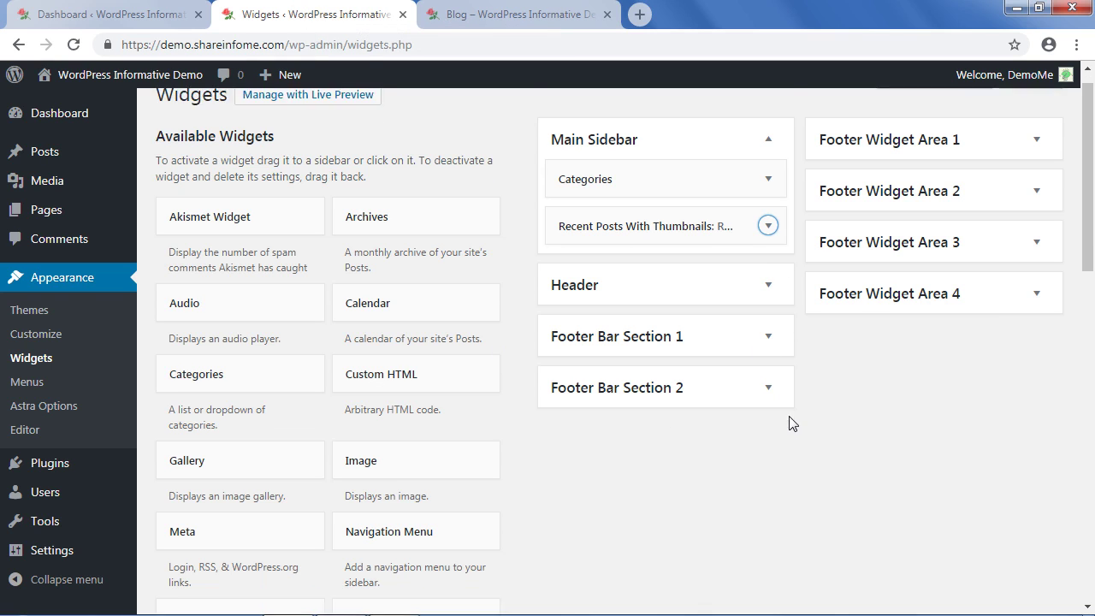
pyautogui.click(766, 166)
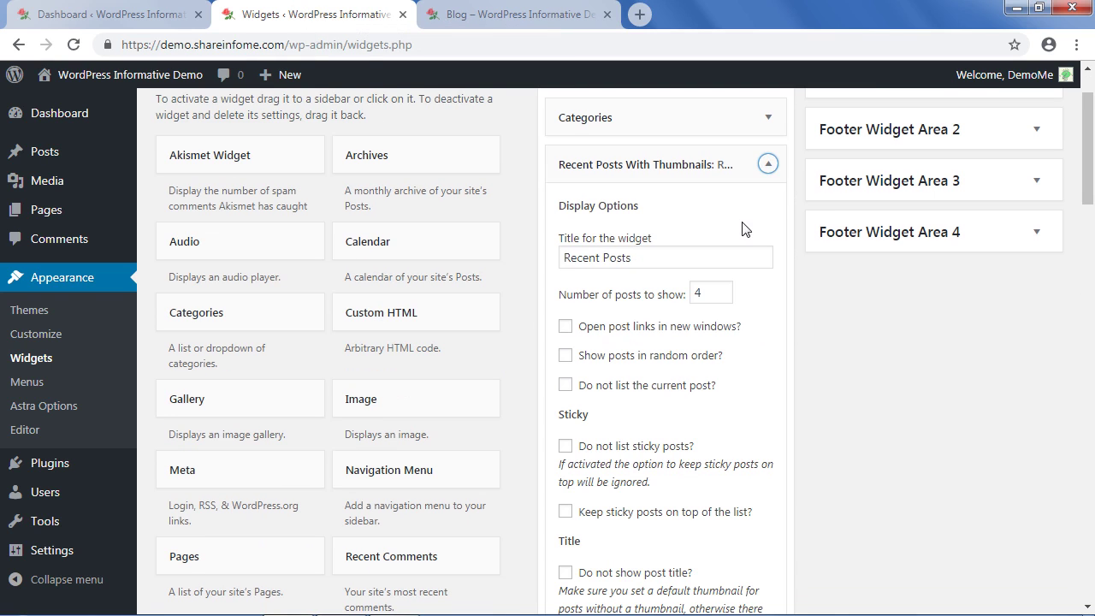
pyautogui.scroll(-1, 746, 247)
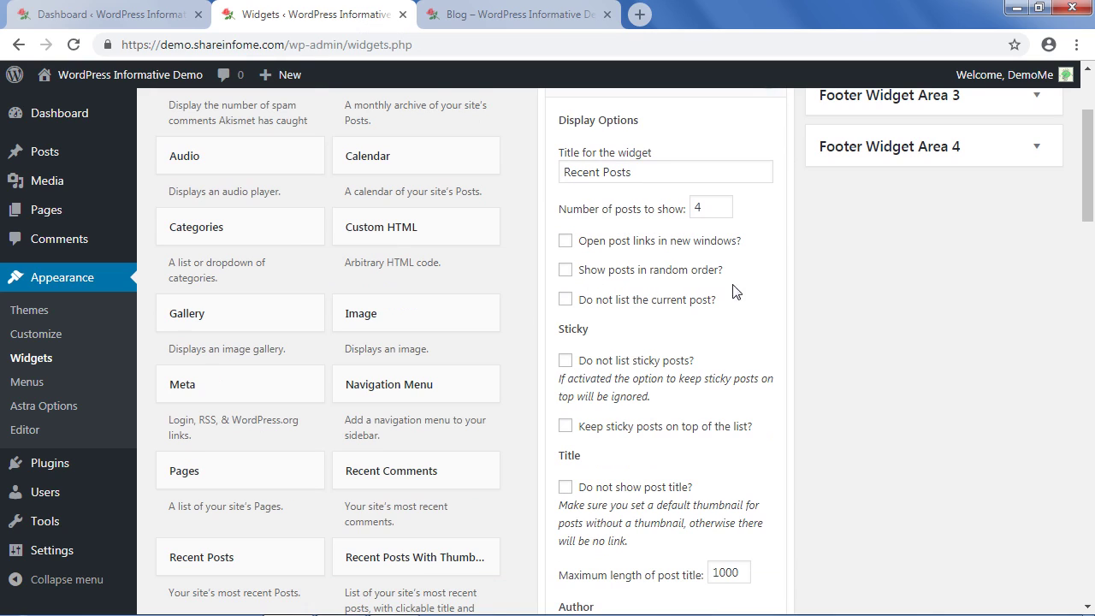
pyautogui.scroll(-1, 684, 282)
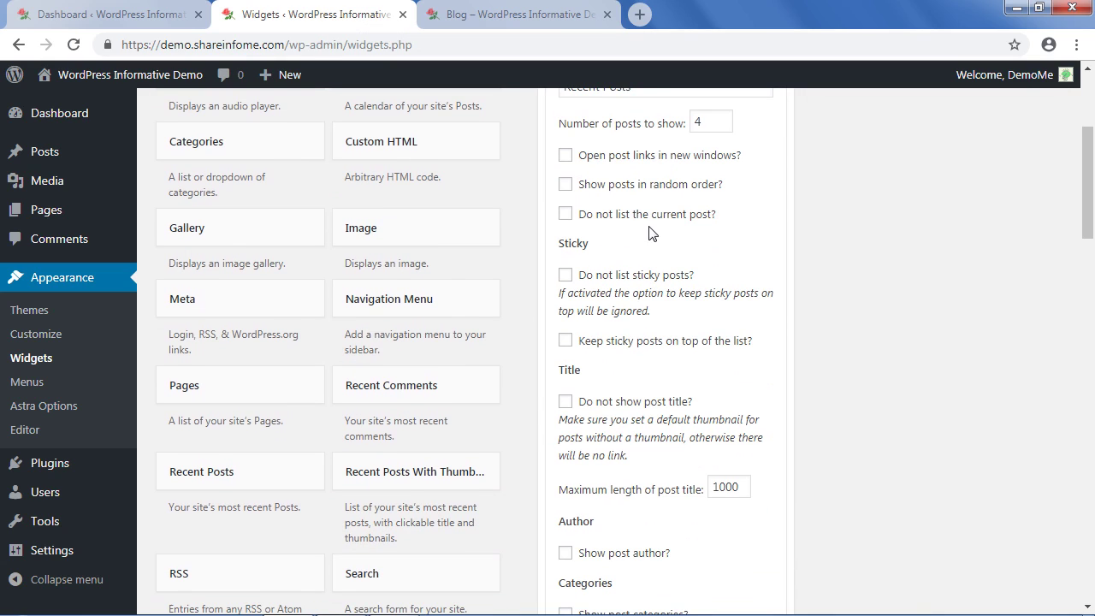
pyautogui.scroll(-1, 651, 248)
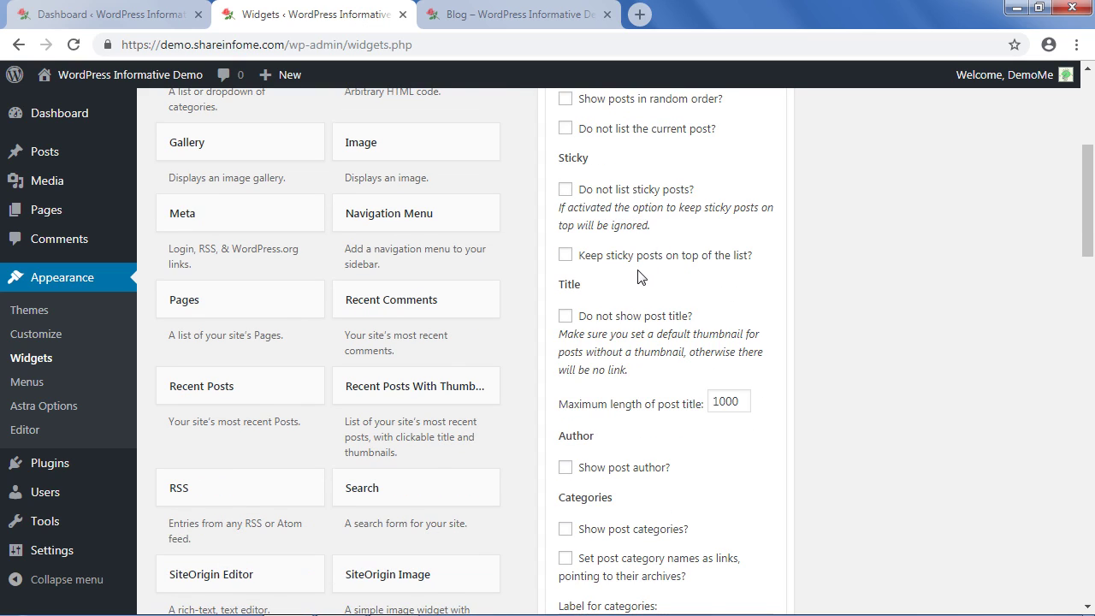
pyautogui.scroll(-1, 706, 276)
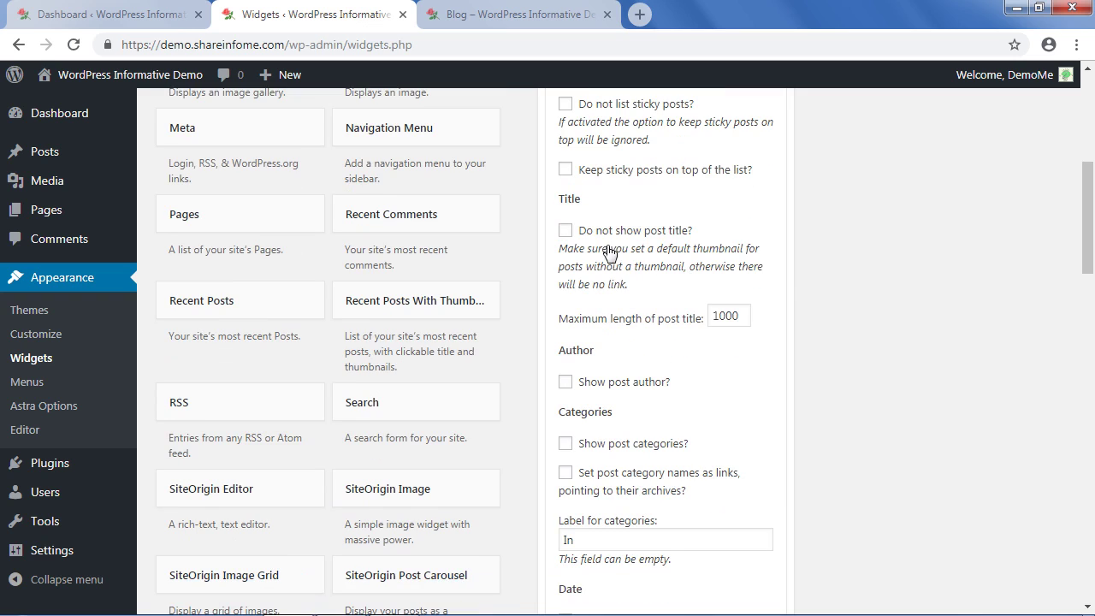
pyautogui.scroll(-1, 605, 270)
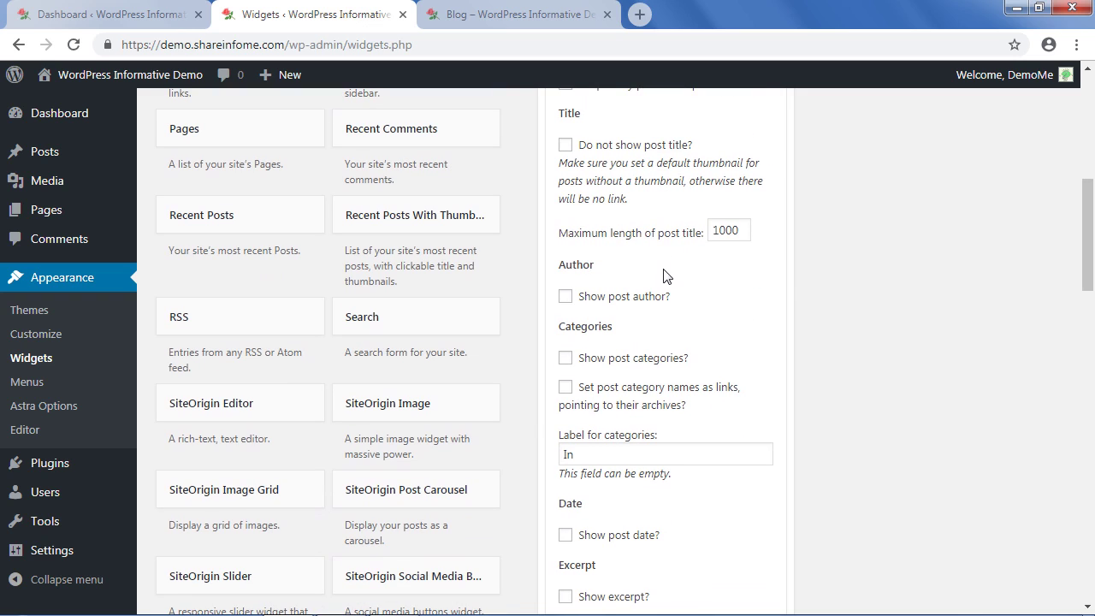
# Glance at the live Blog page, return to the Widgets page and read the widget's category, date, excerpt, comment, filter and thumbnail options.
pyautogui.click(565, 15)
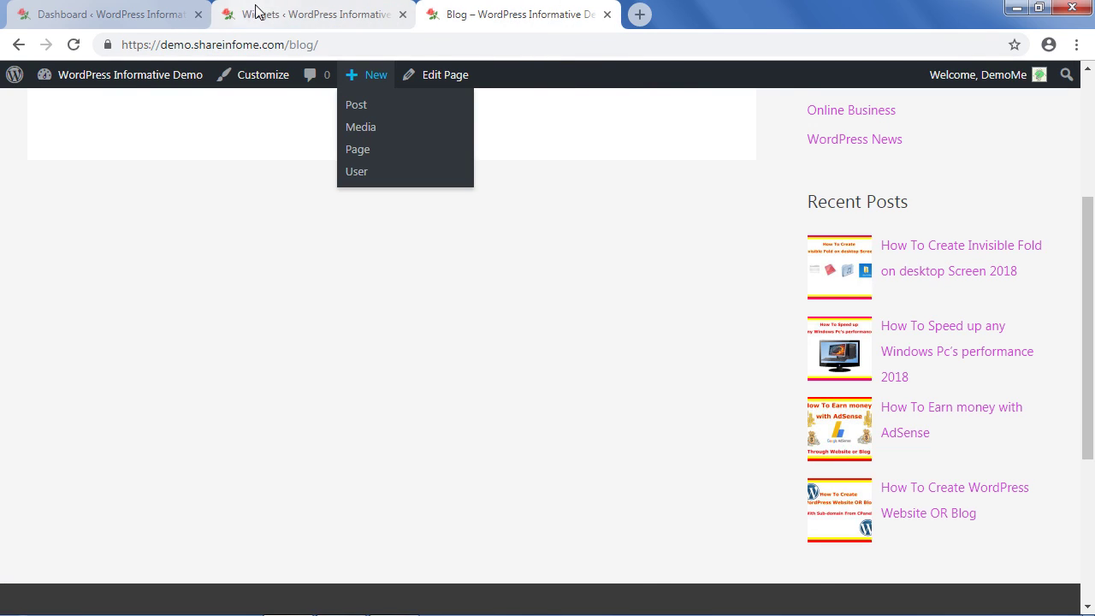
pyautogui.click(273, 12)
pyautogui.scroll(-1, 694, 402)
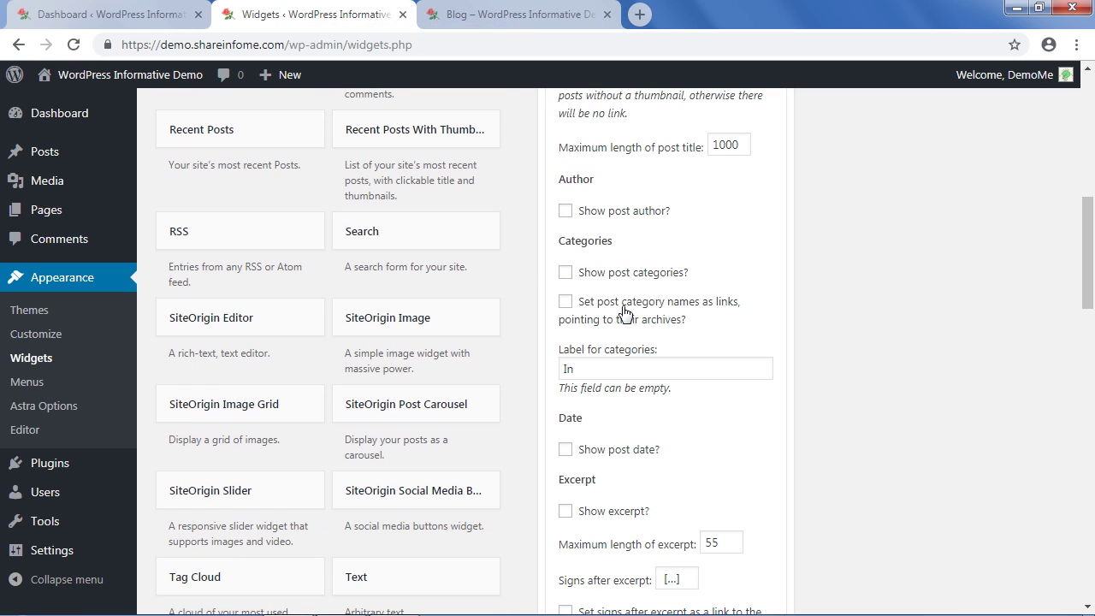
pyautogui.scroll(-2, 664, 294)
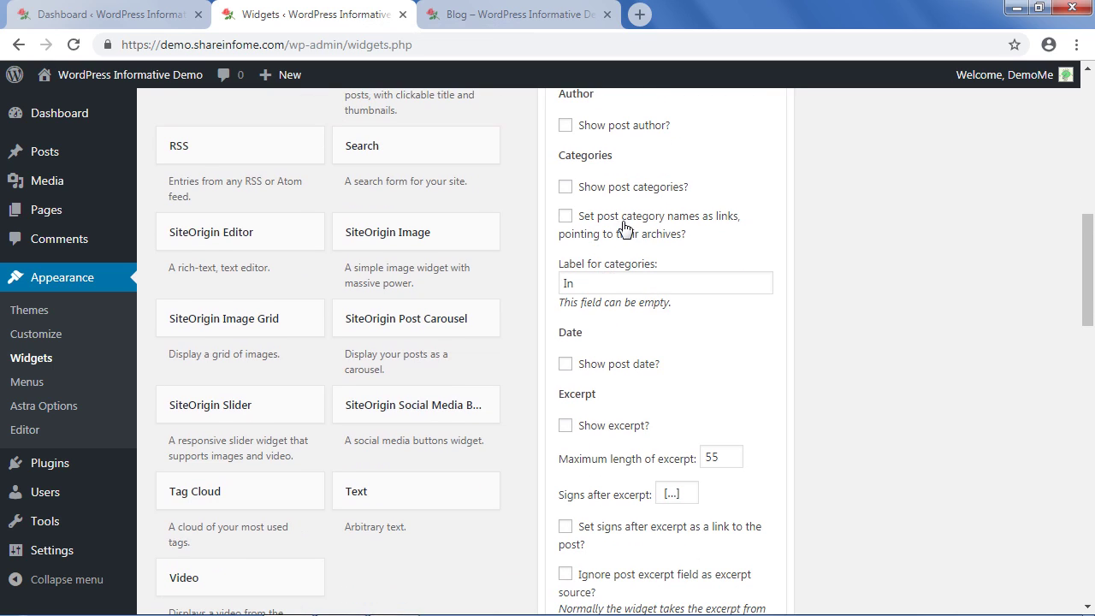
pyautogui.scroll(-2, 636, 313)
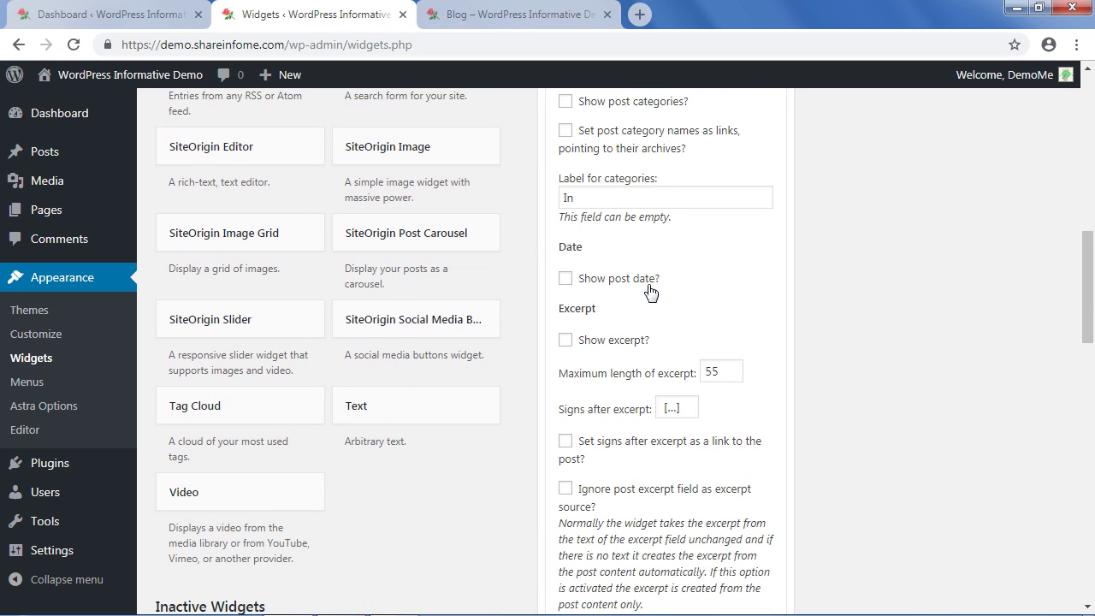
pyautogui.scroll(-2, 657, 358)
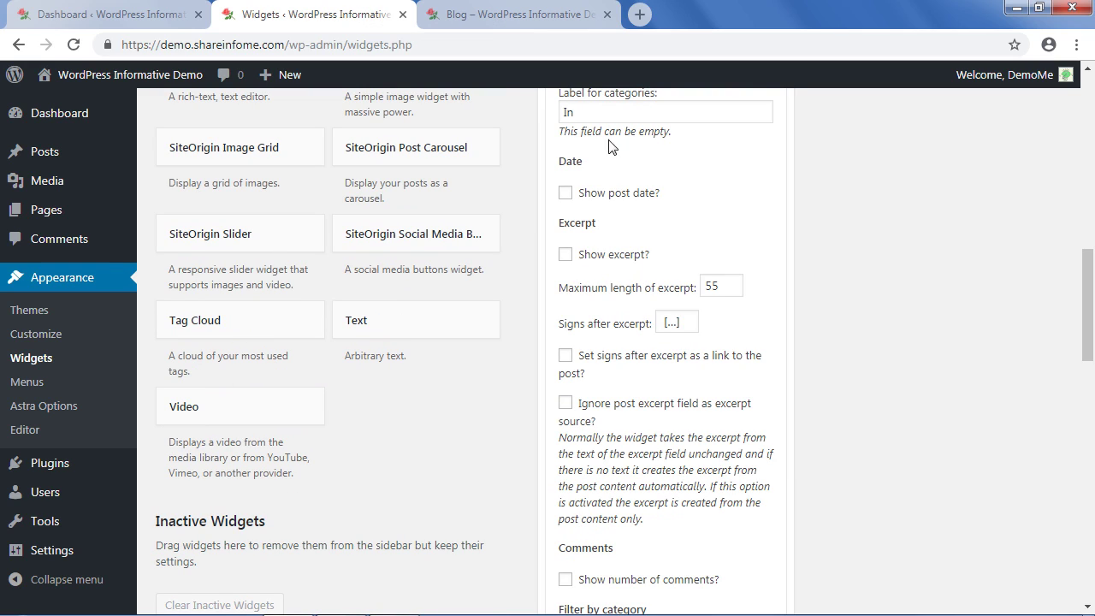
pyautogui.scroll(-1, 655, 399)
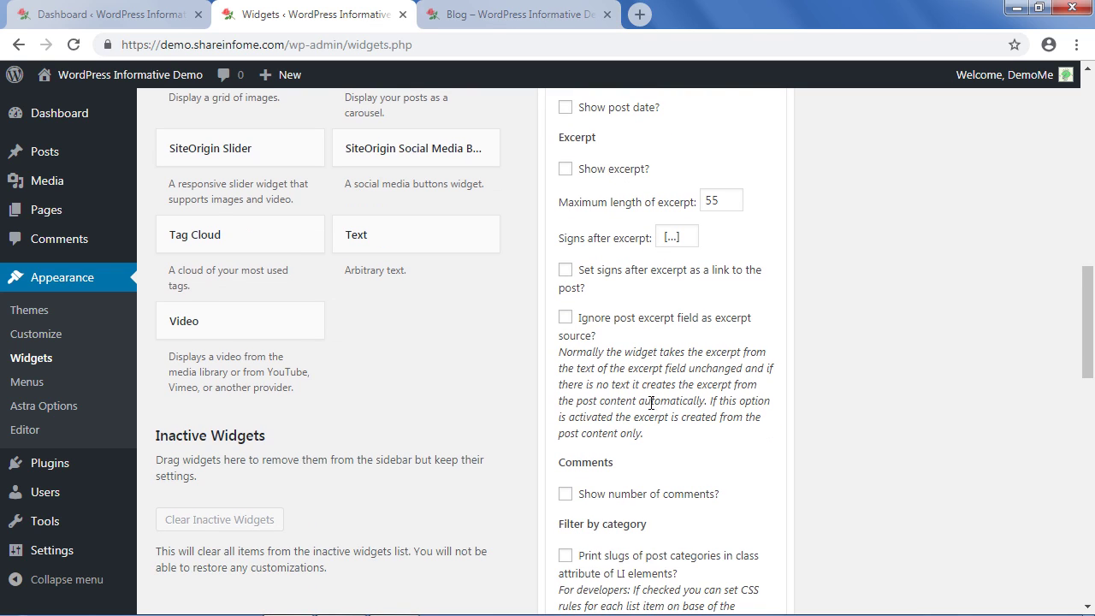
pyautogui.scroll(-1, 659, 398)
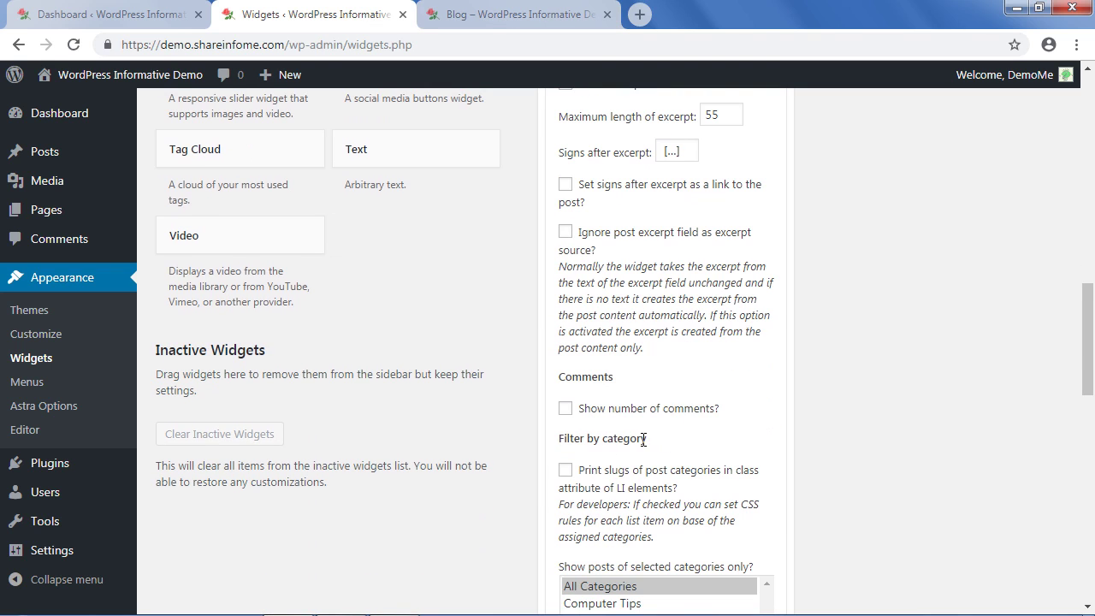
pyautogui.scroll(-1, 690, 427)
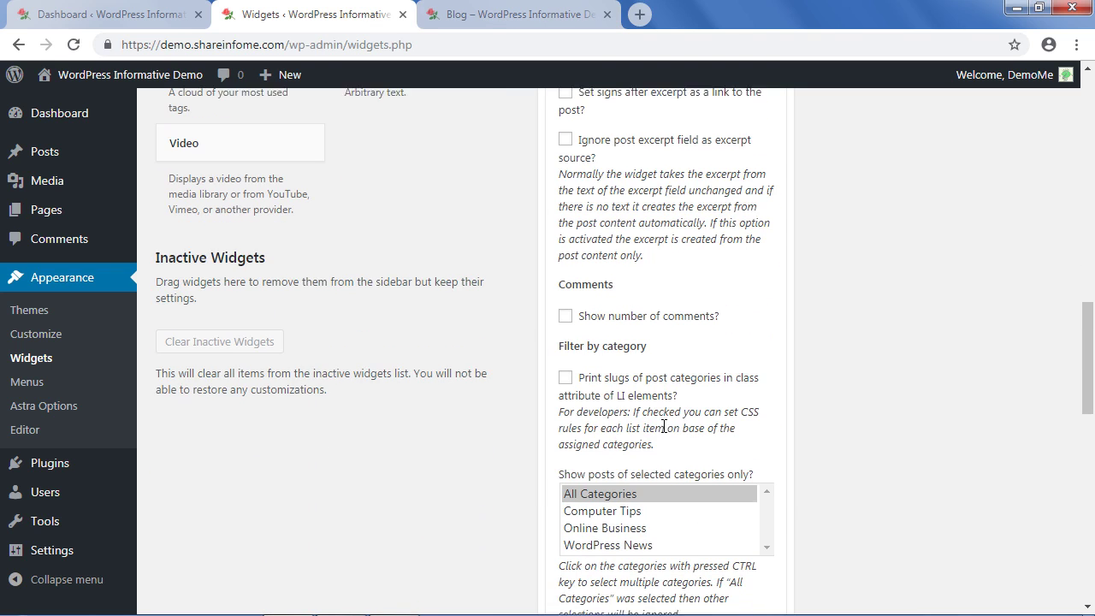
pyautogui.scroll(-1, 682, 414)
pyautogui.scroll(-1, 642, 373)
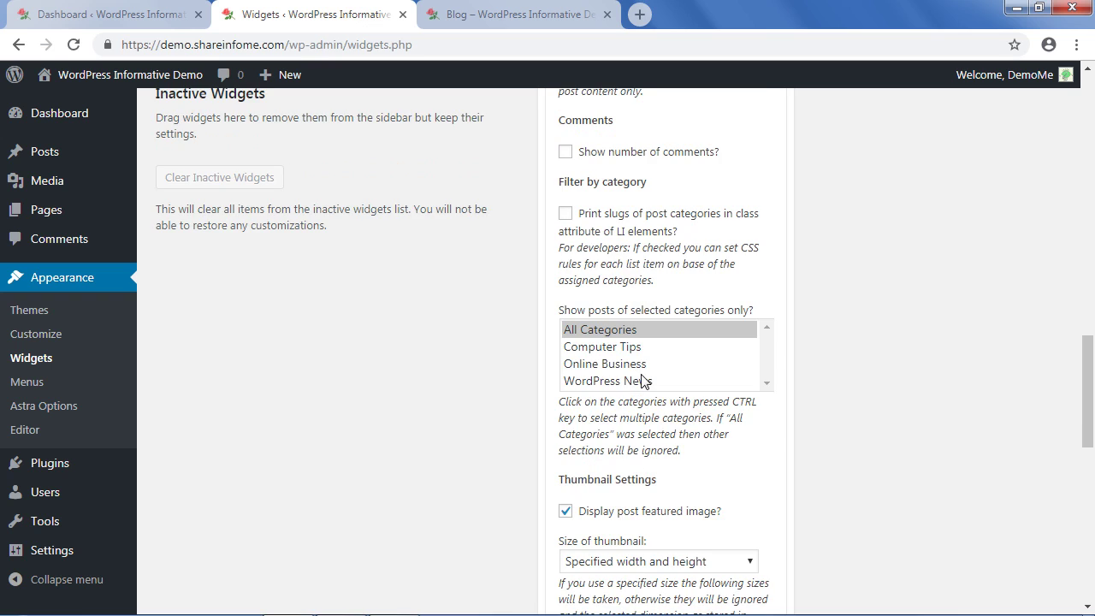
pyautogui.scroll(-1, 674, 424)
pyautogui.scroll(-1, 658, 443)
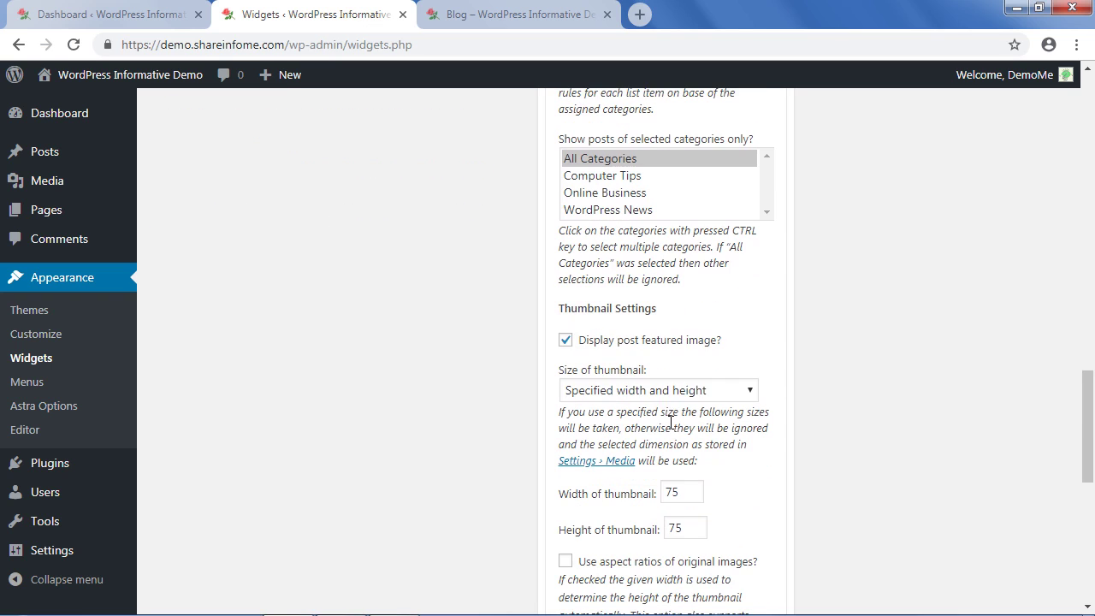
pyautogui.scroll(-1, 633, 381)
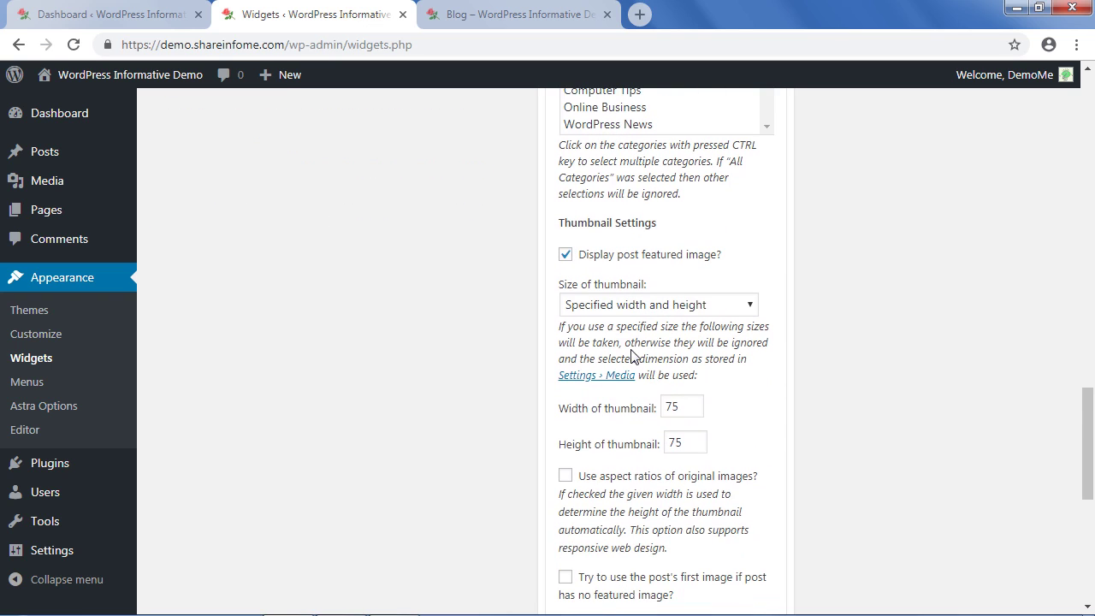
pyautogui.scroll(-1, 633, 359)
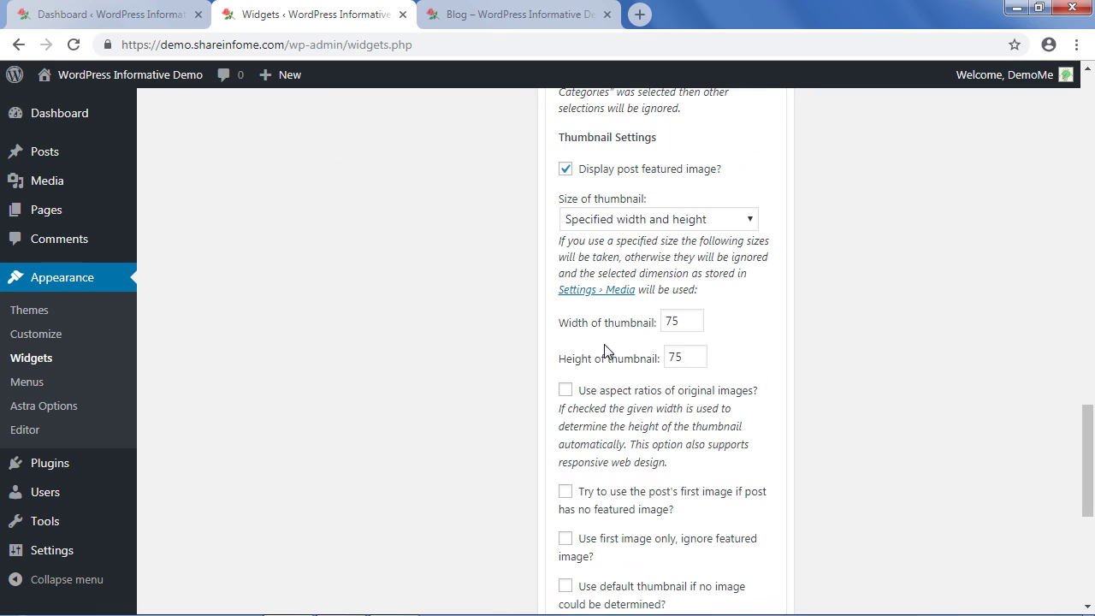
# Set the widget's thumbnail size to Thumbnail (150 × 150), save the widget and collapse its options.
pyautogui.click(749, 220)
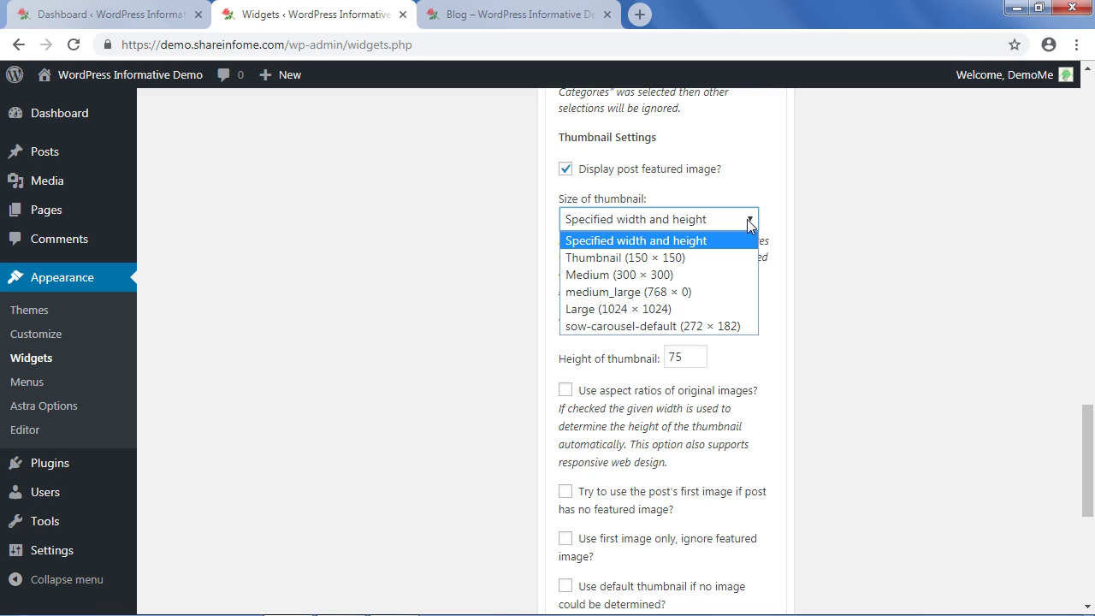
pyautogui.click(680, 256)
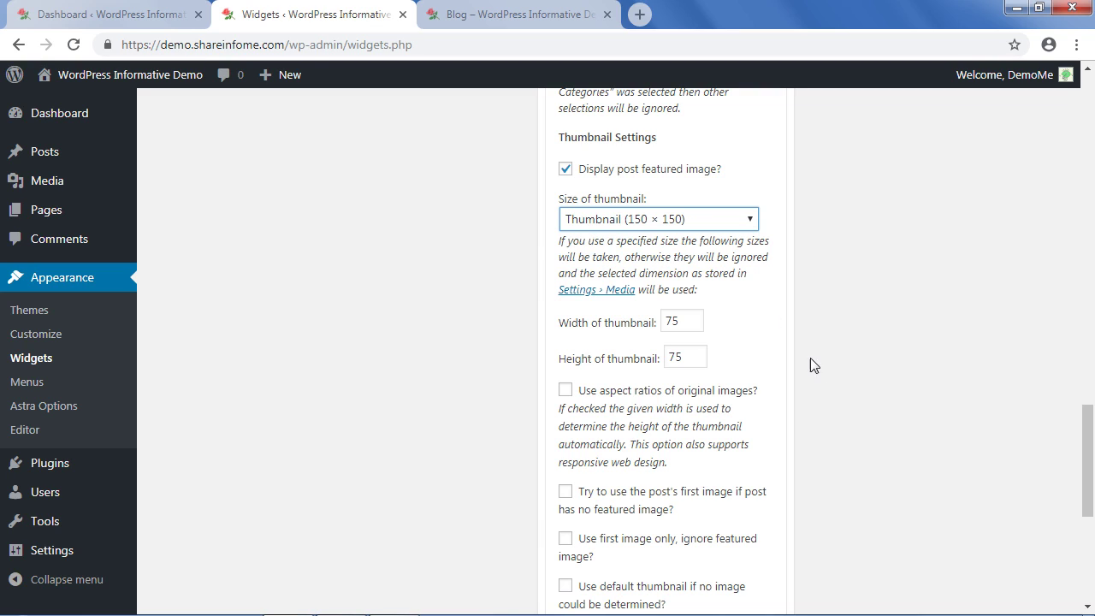
pyautogui.scroll(-1, 830, 398)
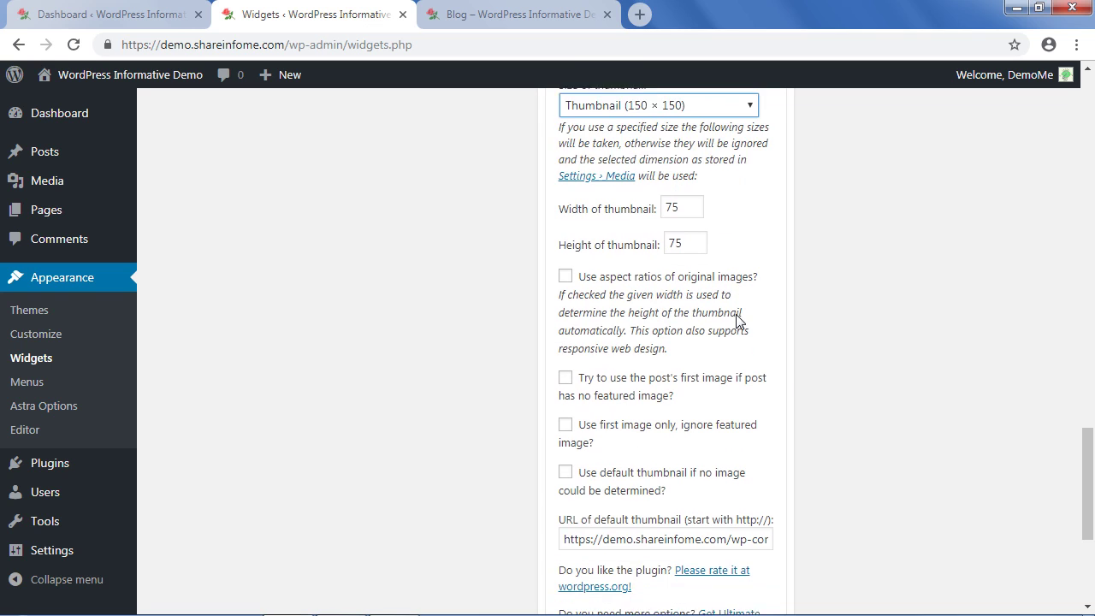
pyautogui.scroll(-1, 737, 321)
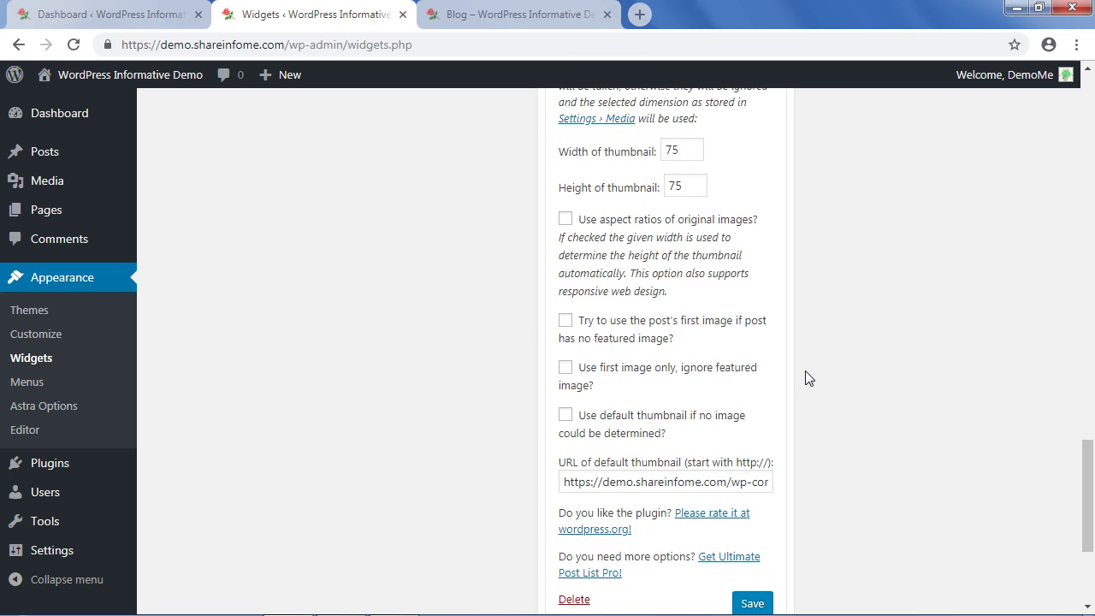
pyautogui.scroll(-1, 808, 378)
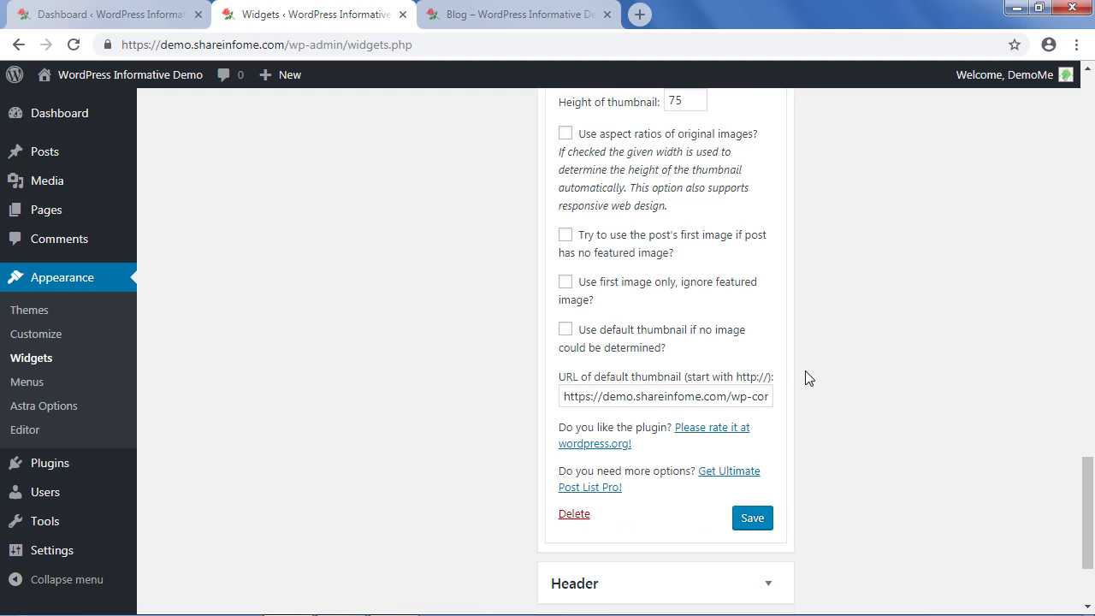
pyautogui.scroll(-1, 808, 378)
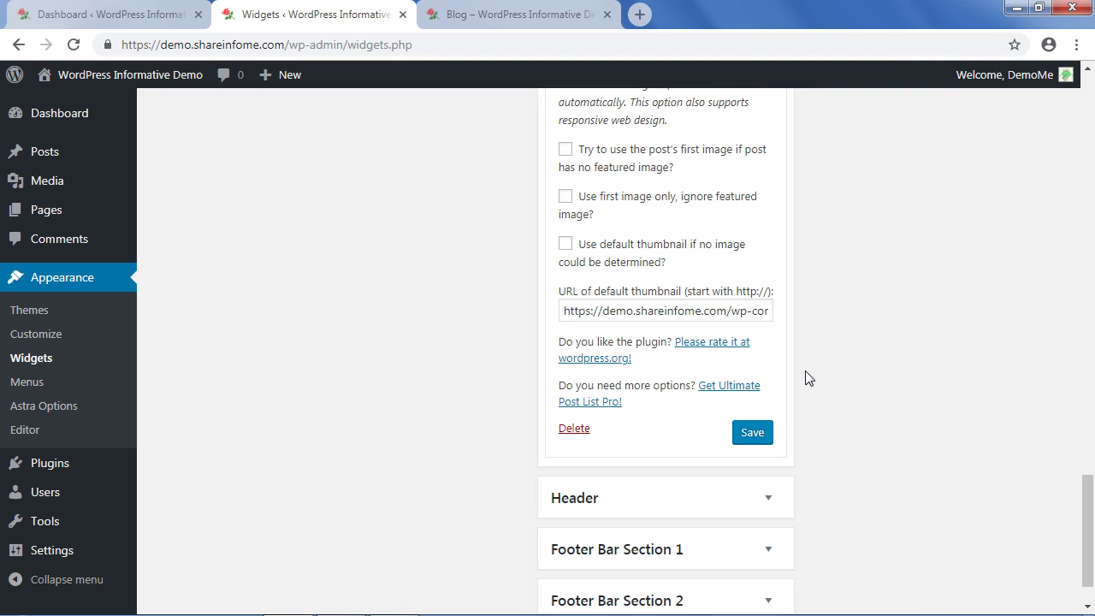
pyautogui.click(750, 436)
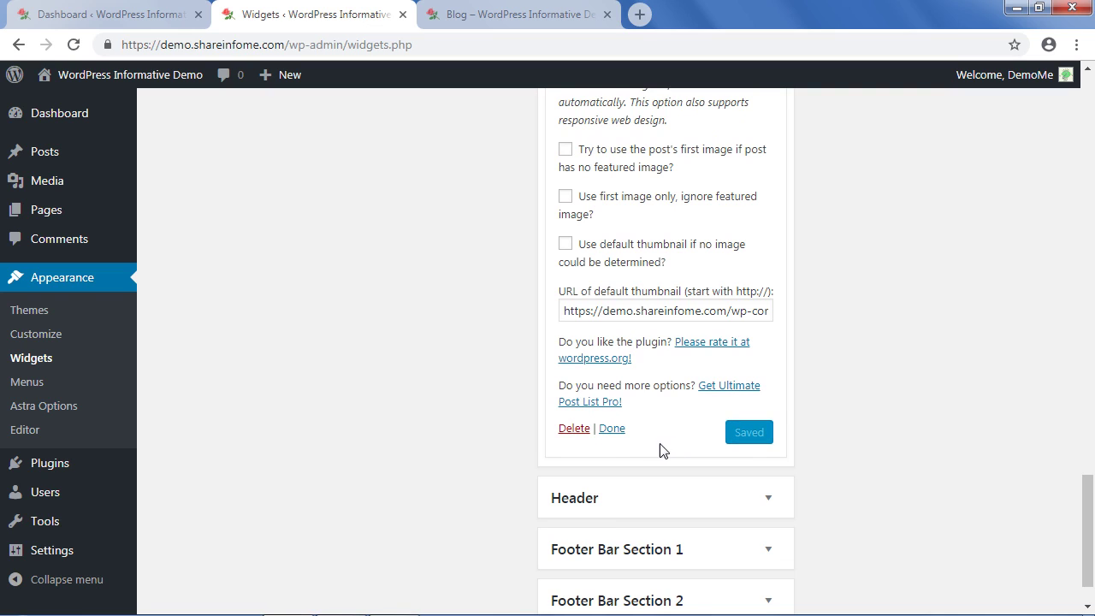
pyautogui.click(612, 428)
pyautogui.scroll(10, 628, 440)
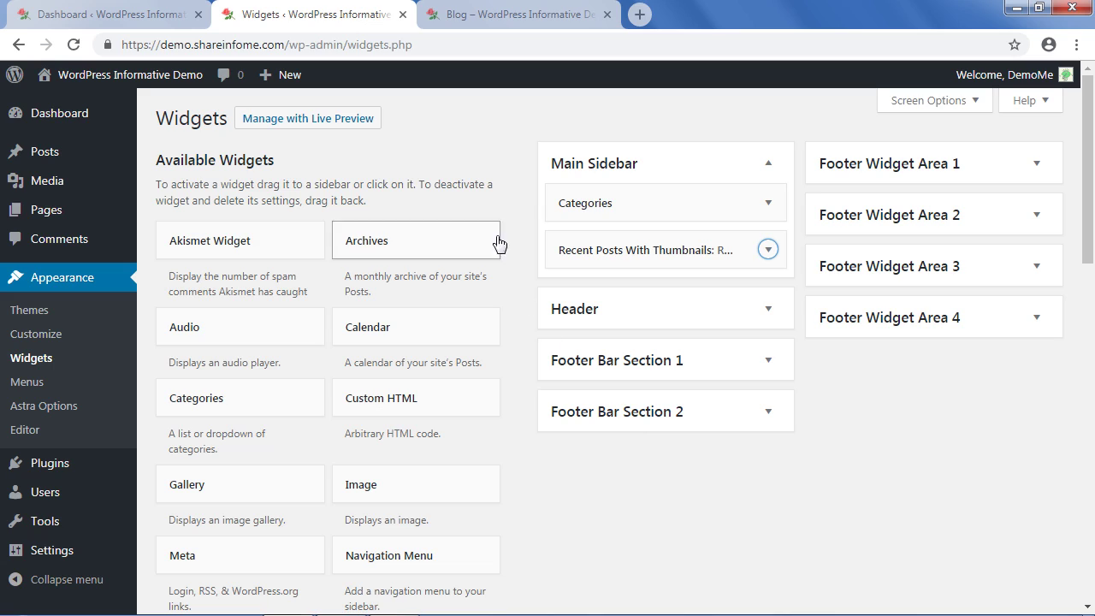
# Reload the live Blog page and examine the size of the sidebar thumbnails down to the last recent post.
pyautogui.click(518, 7)
pyautogui.click(73, 44)
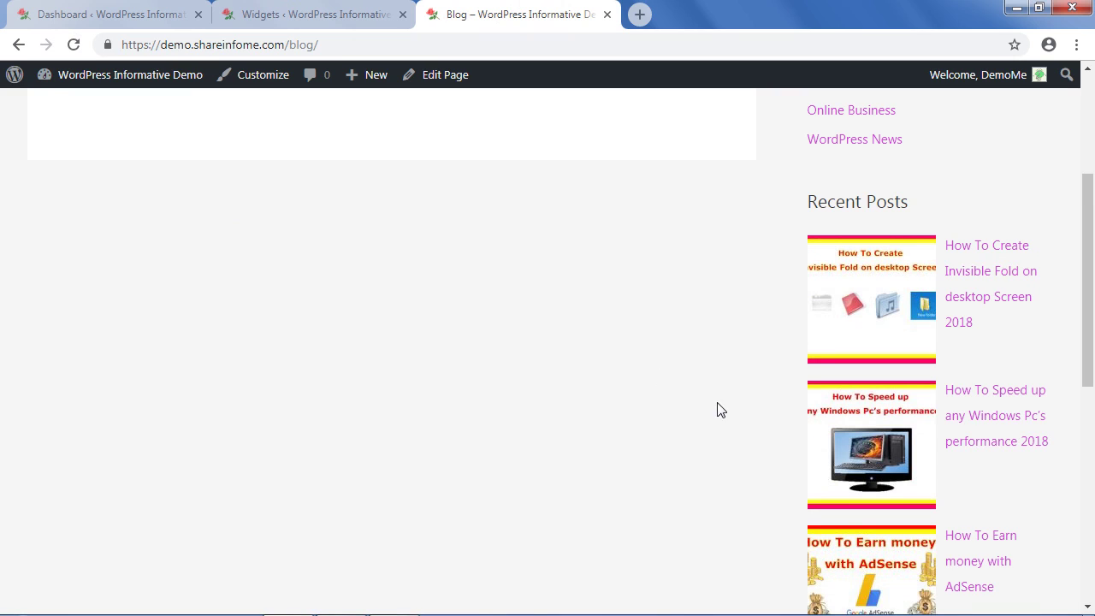
pyautogui.scroll(-2, 745, 362)
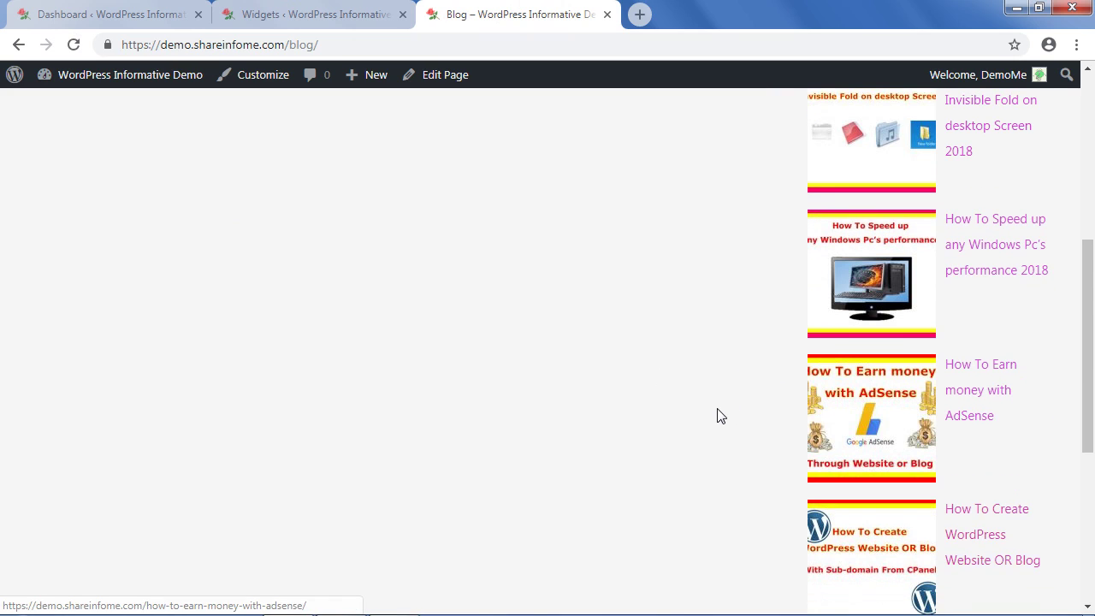
pyautogui.scroll(-3, 716, 416)
pyautogui.scroll(4, 596, 411)
# Reopen the Recent Posts With Thumbnails widget on the Widgets page and set its thumbnail size to Specified width and height.
pyautogui.click(310, 20)
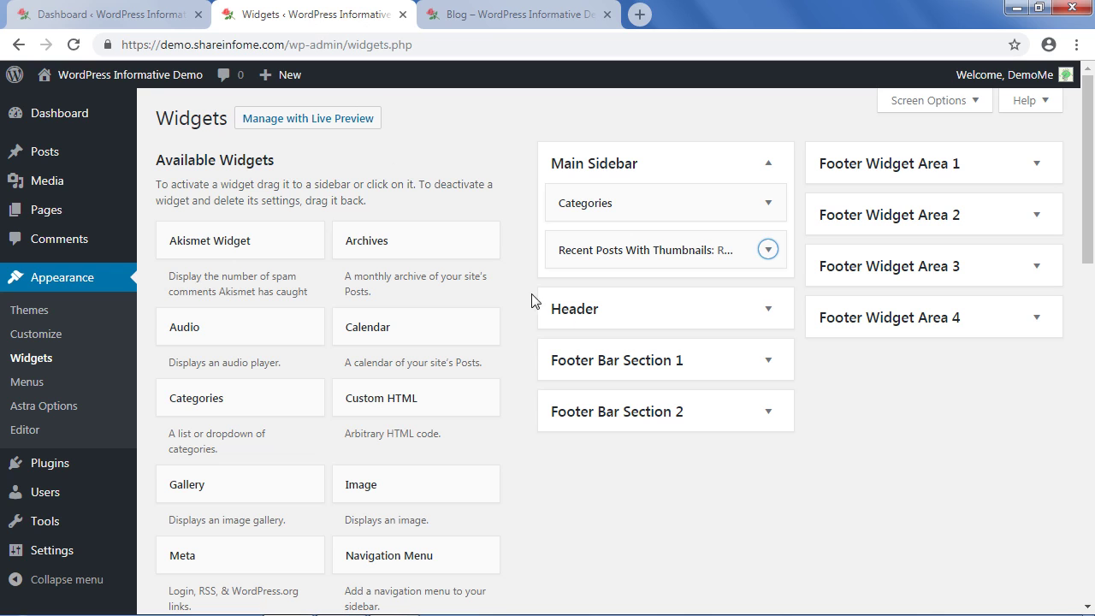
pyautogui.click(767, 248)
pyautogui.scroll(-10, 673, 413)
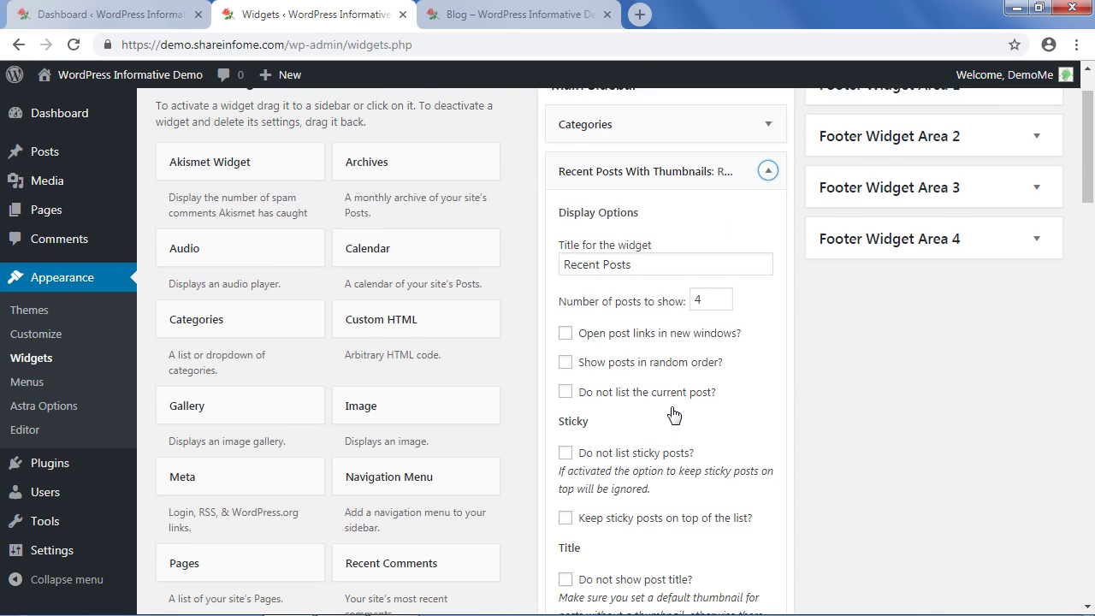
pyautogui.scroll(-3, 672, 413)
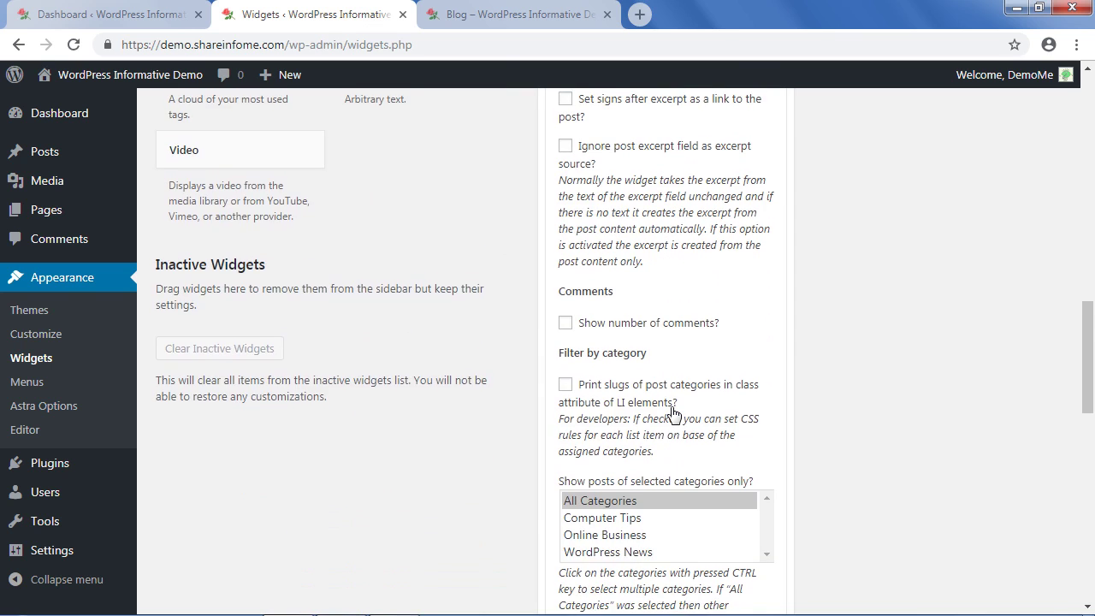
pyautogui.scroll(-4, 672, 413)
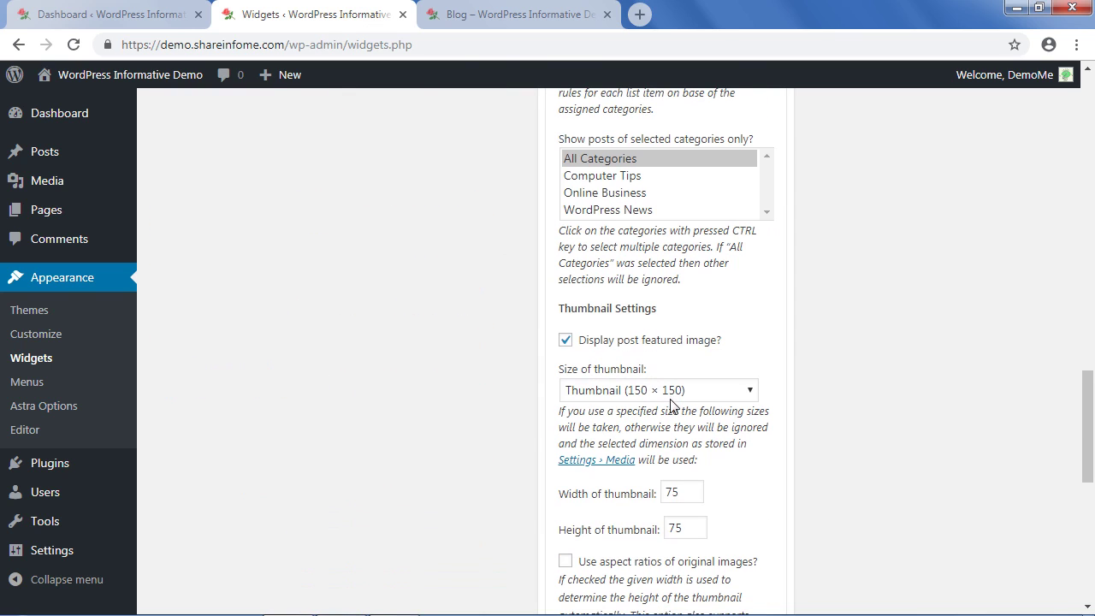
pyautogui.click(676, 394)
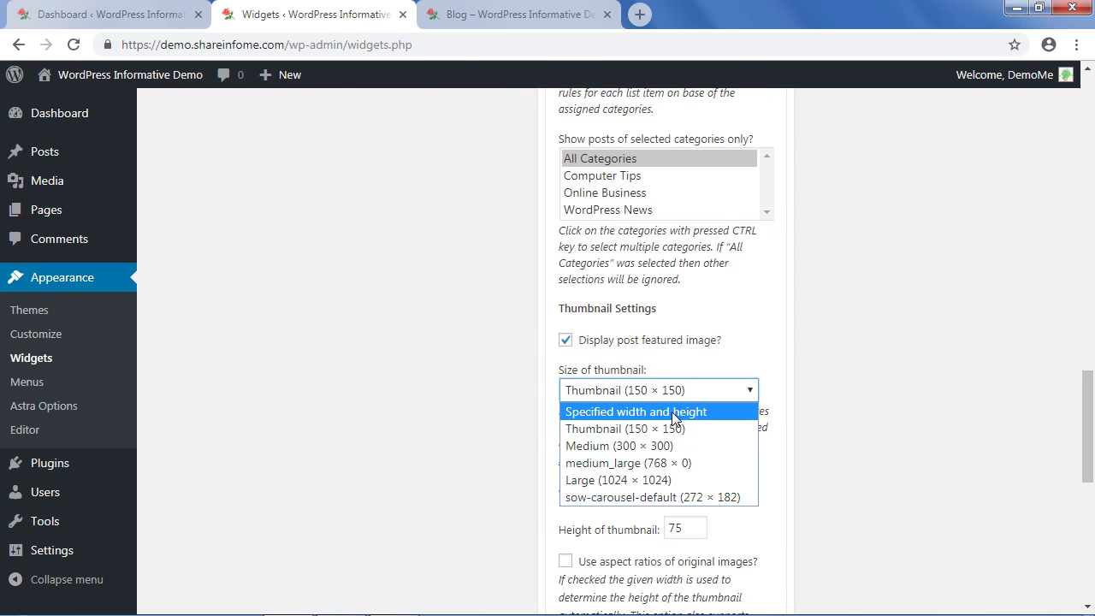
pyautogui.click(672, 411)
pyautogui.scroll(-2, 808, 467)
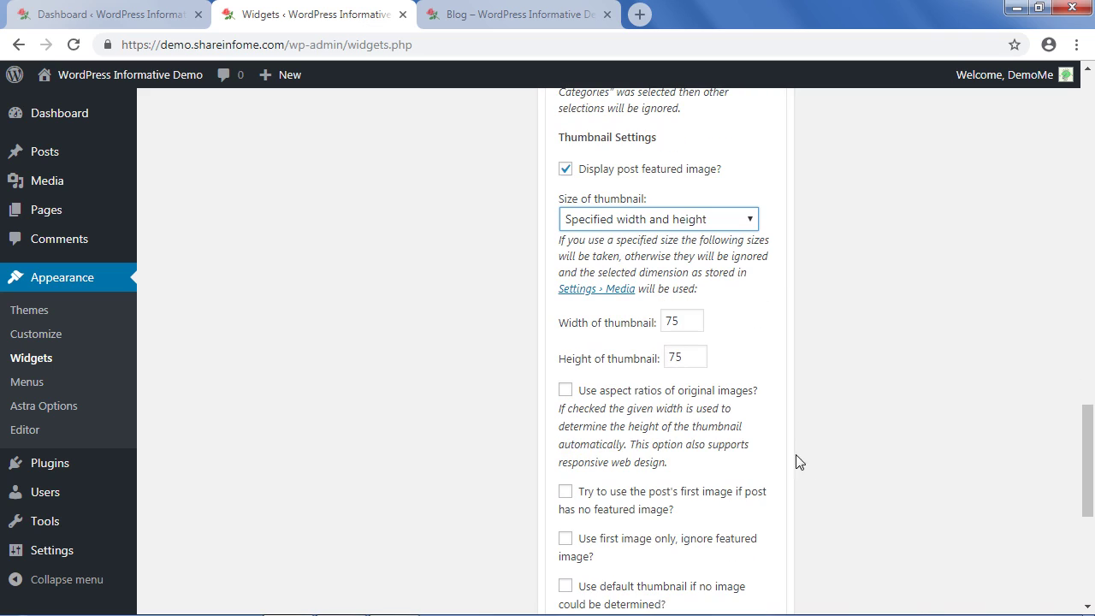
# Set the thumbnail width and height to 50 each and save the widget.
pyautogui.click(667, 320)
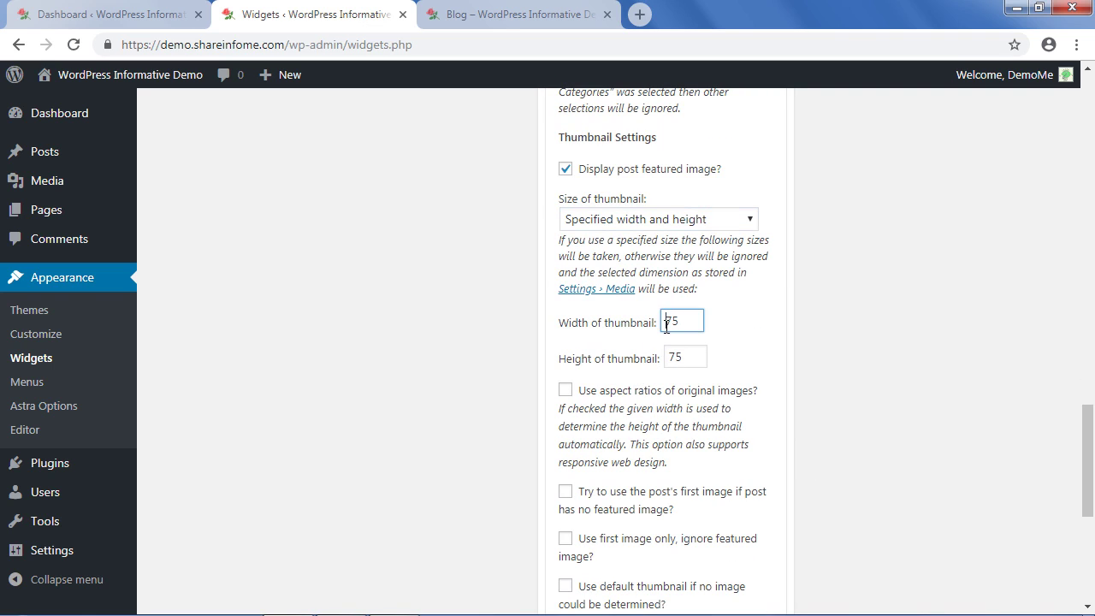
pyautogui.moveTo(690, 320); pyautogui.dragTo(653, 323)
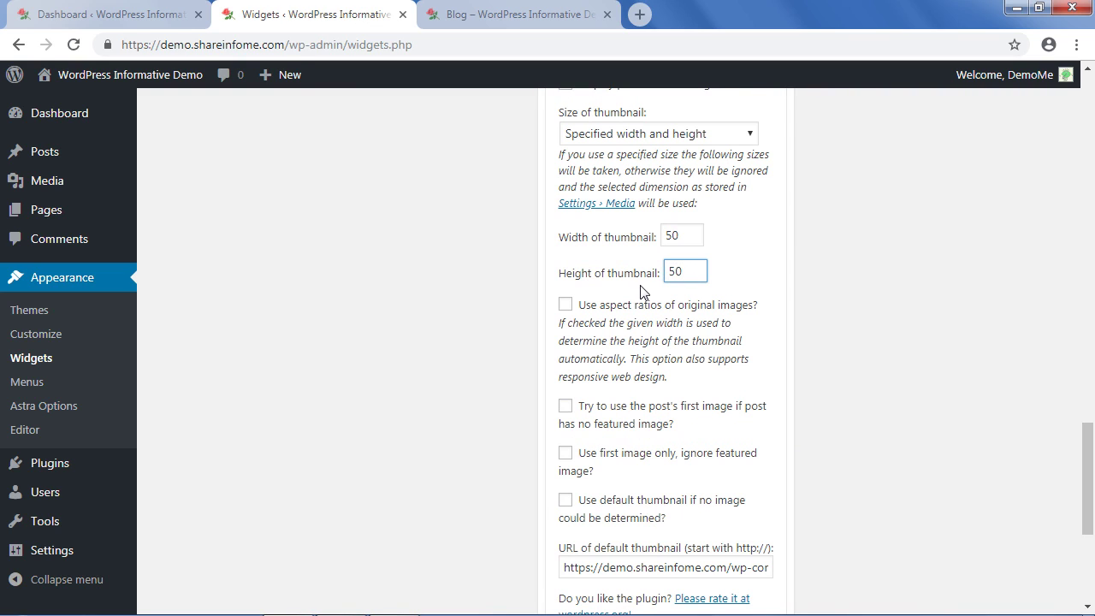
pyautogui.scroll(-1, 659, 402)
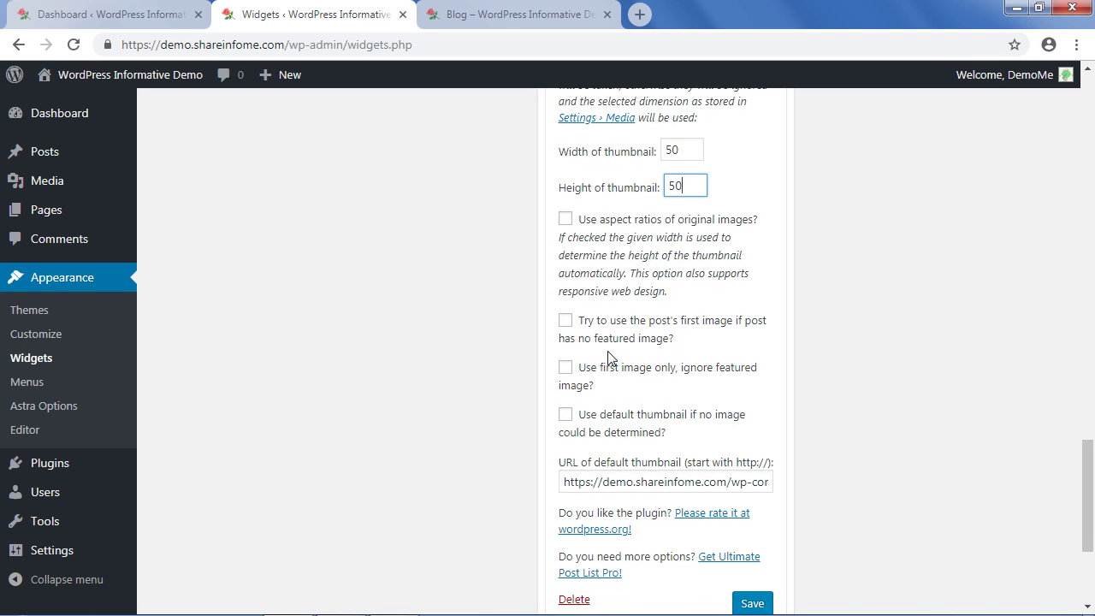
pyautogui.scroll(-1, 680, 394)
# Enable the "Do not list the current post?" option in the widget's display options.
pyautogui.scroll(15, 564, 342)
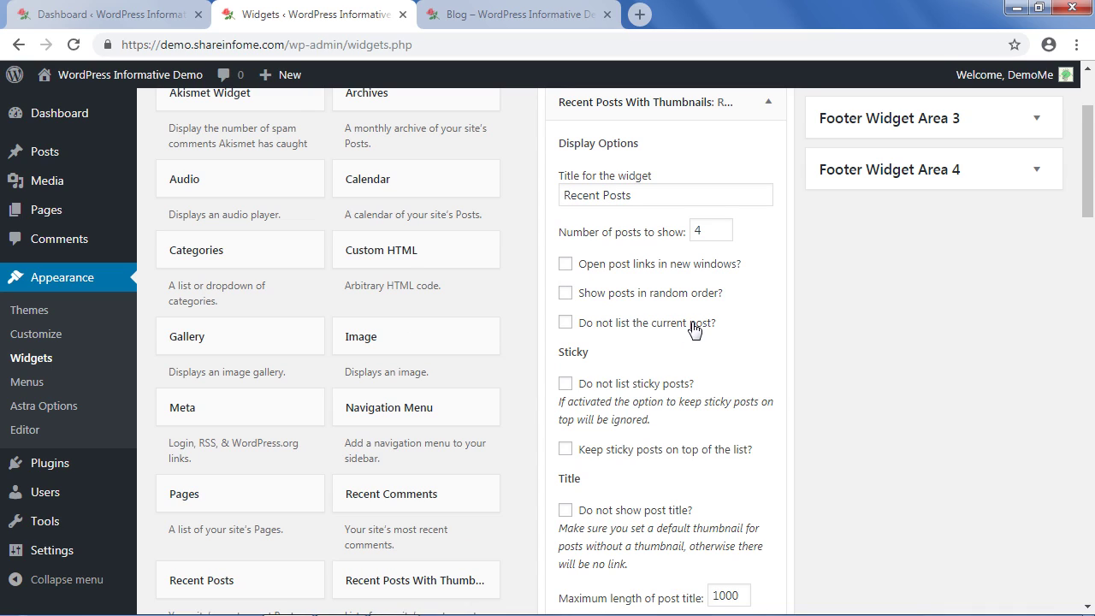
pyautogui.scroll(-1, 697, 323)
pyautogui.click(567, 301)
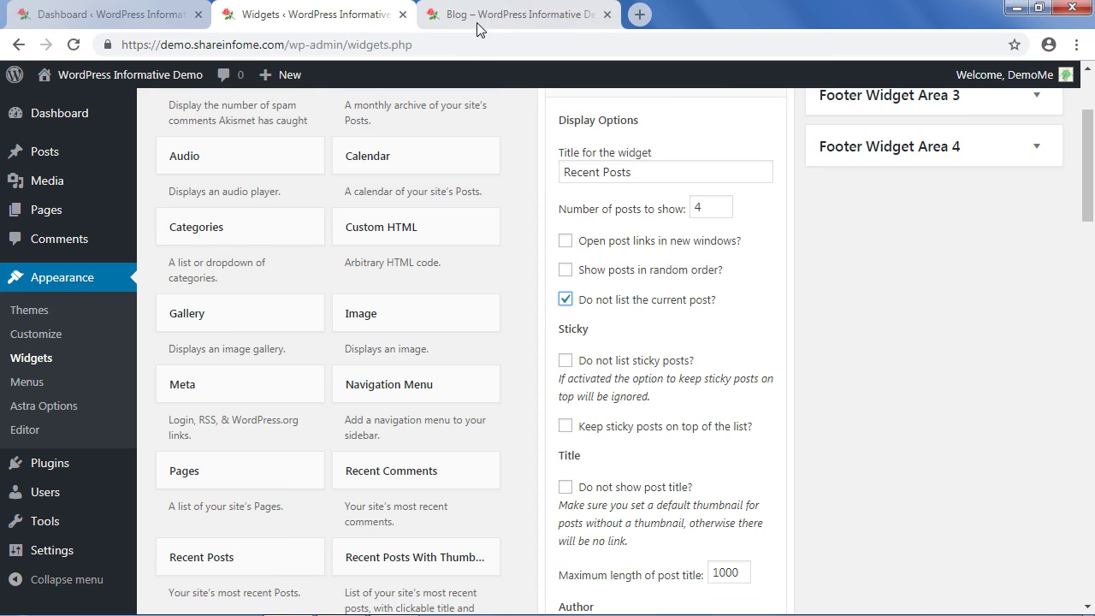
# Check the Recent Posts thumbnails in the live Blog page's sidebar and return to the Widgets page.
pyautogui.click(502, 14)
pyautogui.scroll(1, 773, 261)
pyautogui.scroll(-1, 732, 261)
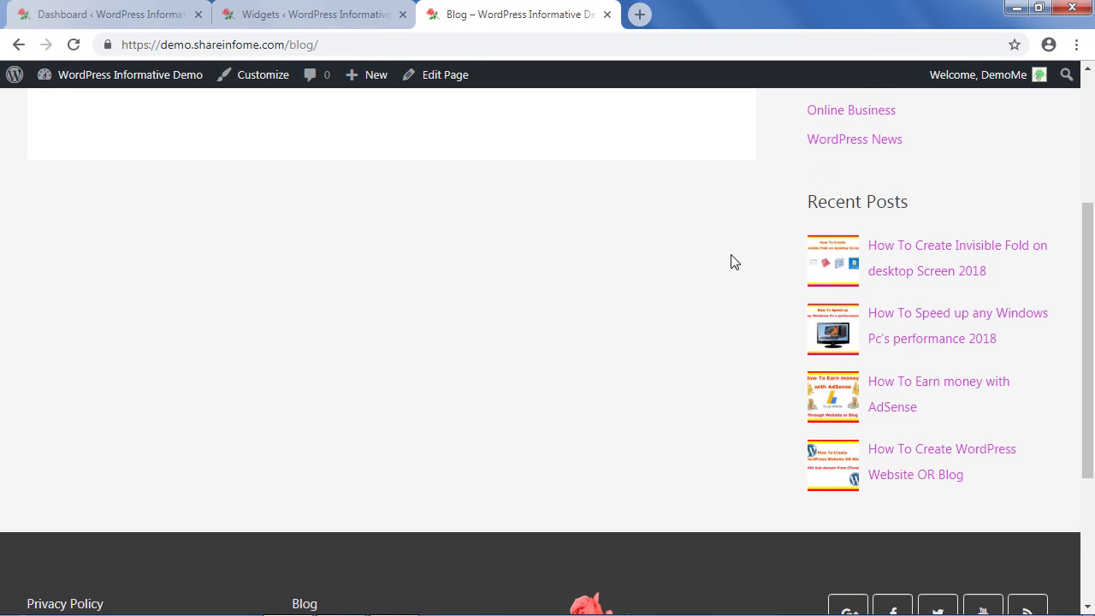
pyautogui.click(328, 10)
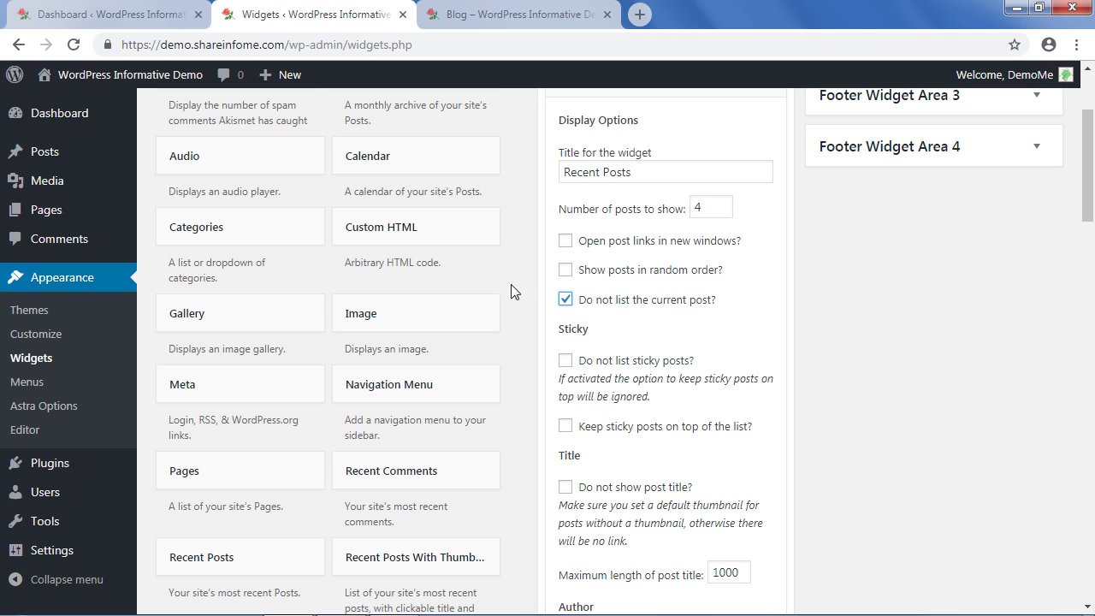
# Save the Recent Posts With Thumbnails widget with its current settings and collapse the widget.
pyautogui.scroll(-6, 710, 416)
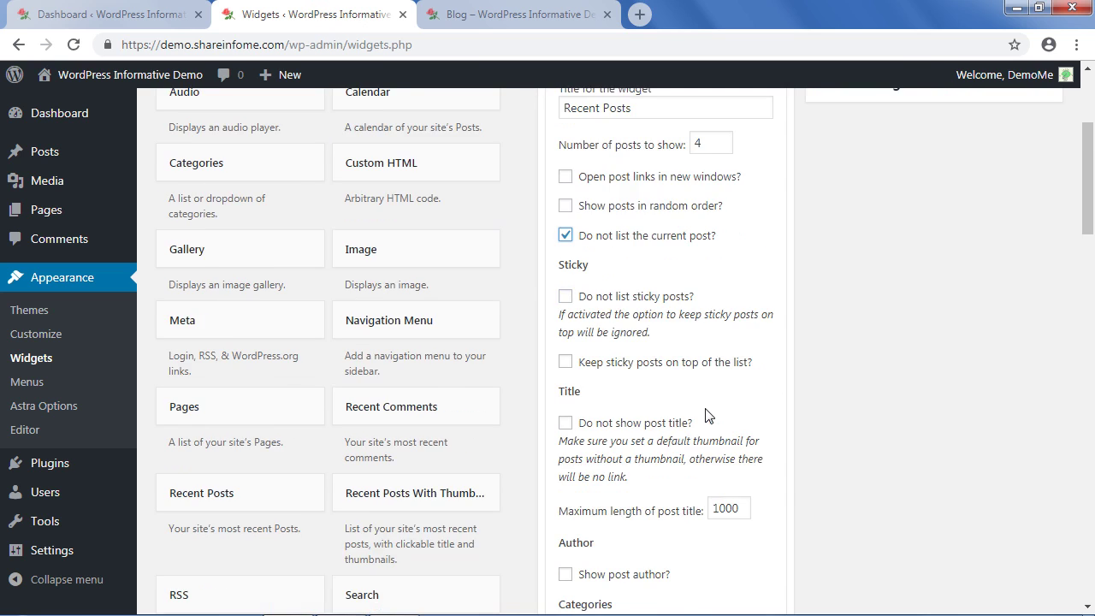
pyautogui.scroll(-15, 792, 496)
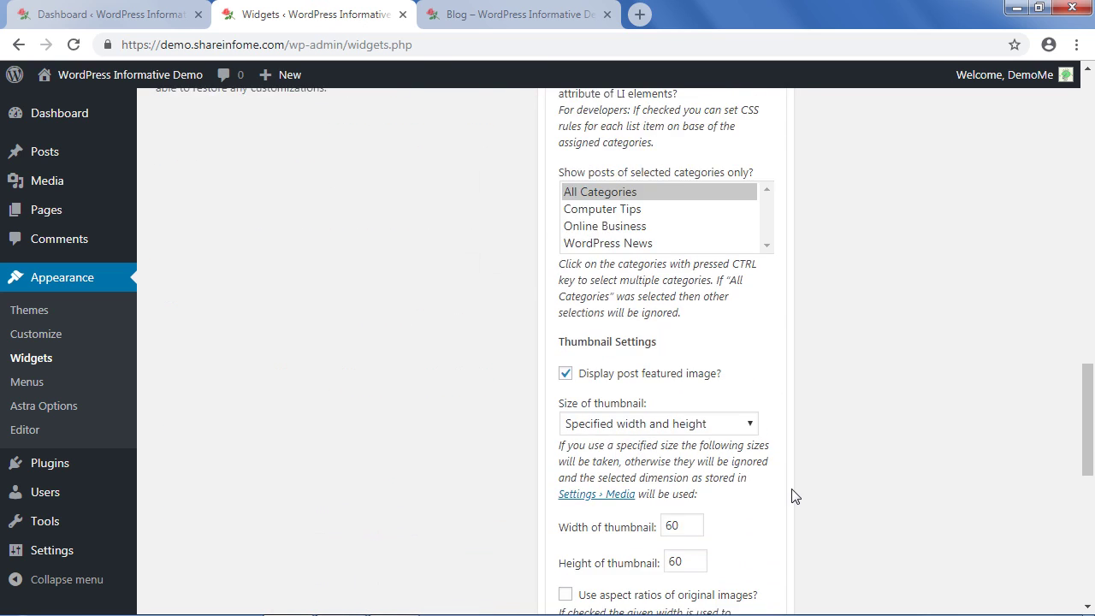
pyautogui.click(749, 370)
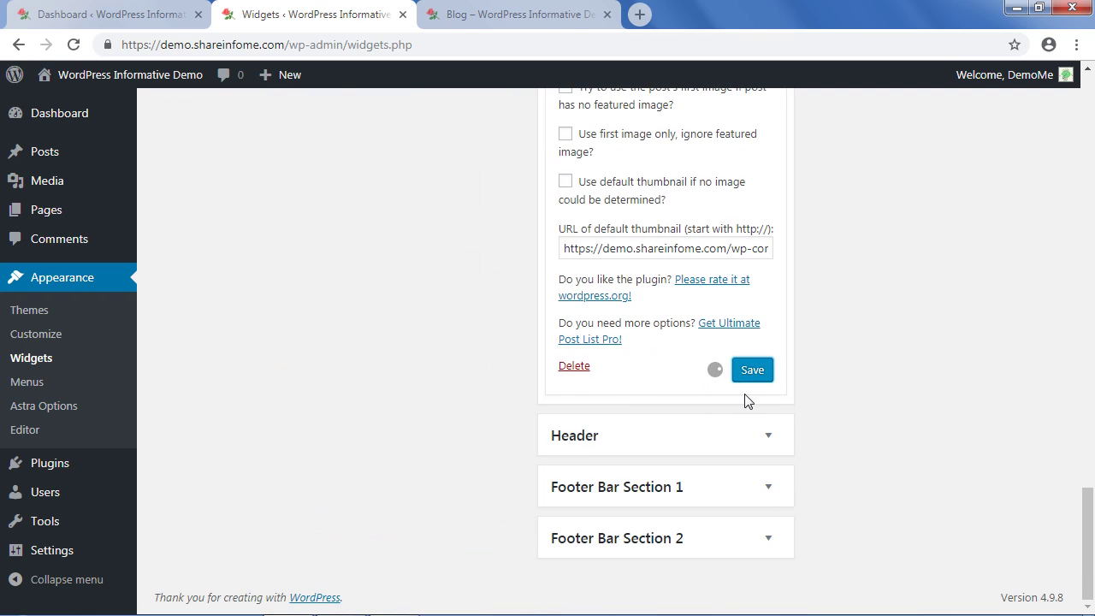
pyautogui.click(609, 366)
# Reload the live site, open the "How To Earn money with AdSense" post and compare its title with the sidebar's Recent Posts list.
pyautogui.click(513, 15)
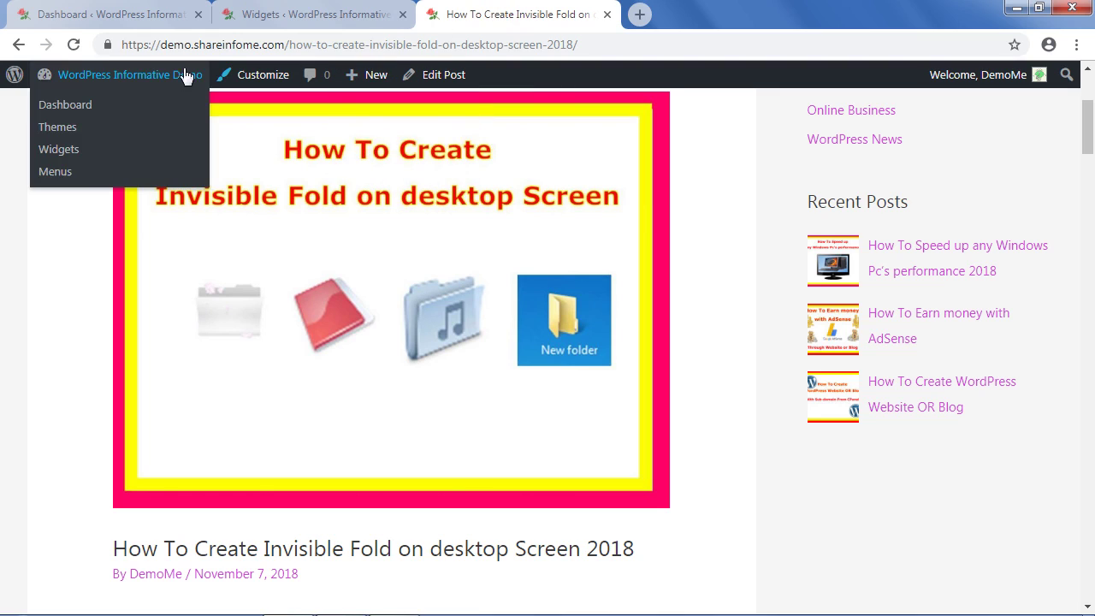
pyautogui.click(73, 45)
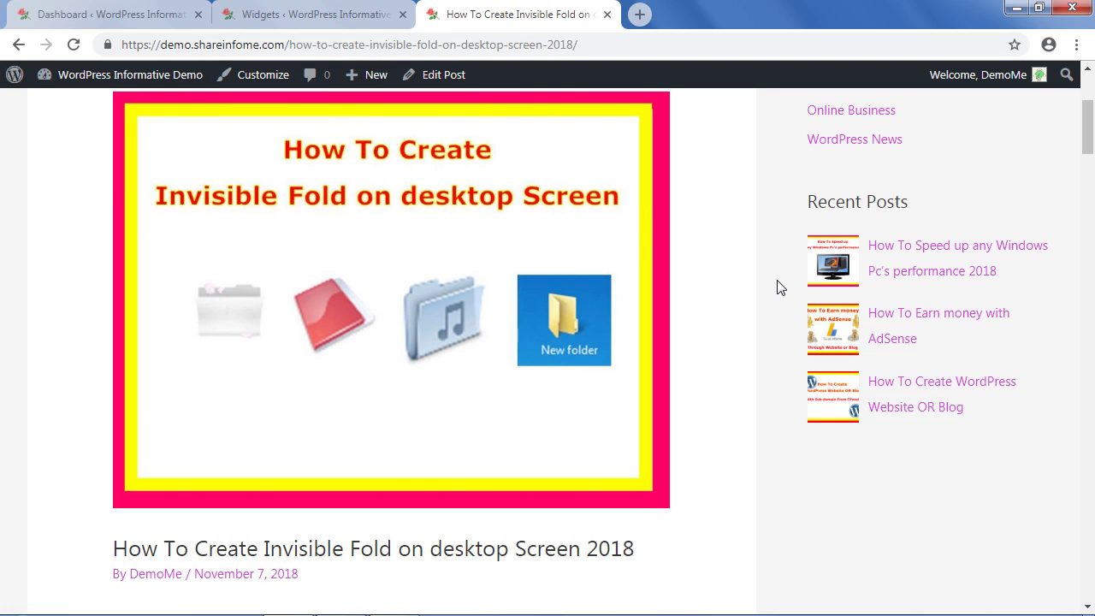
pyautogui.scroll(-1, 742, 300)
pyautogui.click(894, 237)
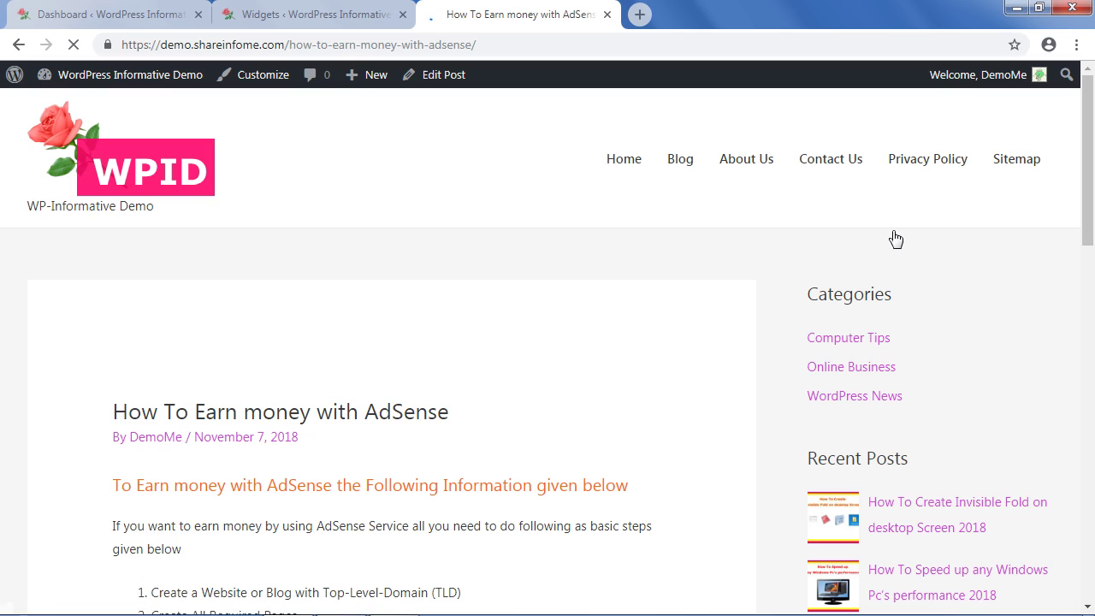
pyautogui.scroll(-6, 758, 325)
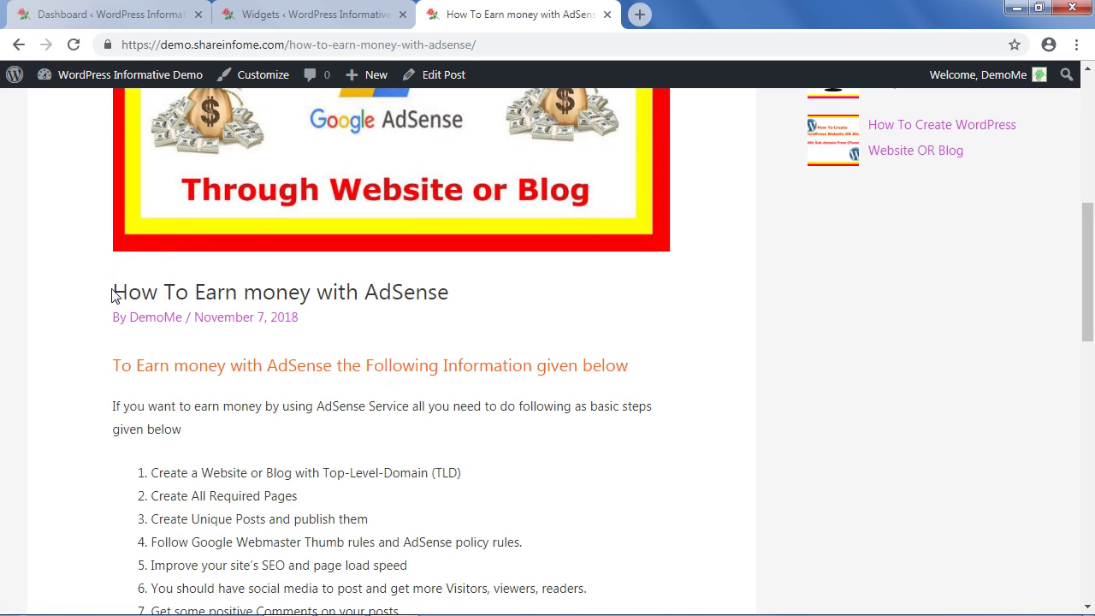
pyautogui.moveTo(116, 291); pyautogui.dragTo(709, 322)
pyautogui.click(790, 331)
pyautogui.scroll(2, 791, 343)
pyautogui.scroll(4, 789, 345)
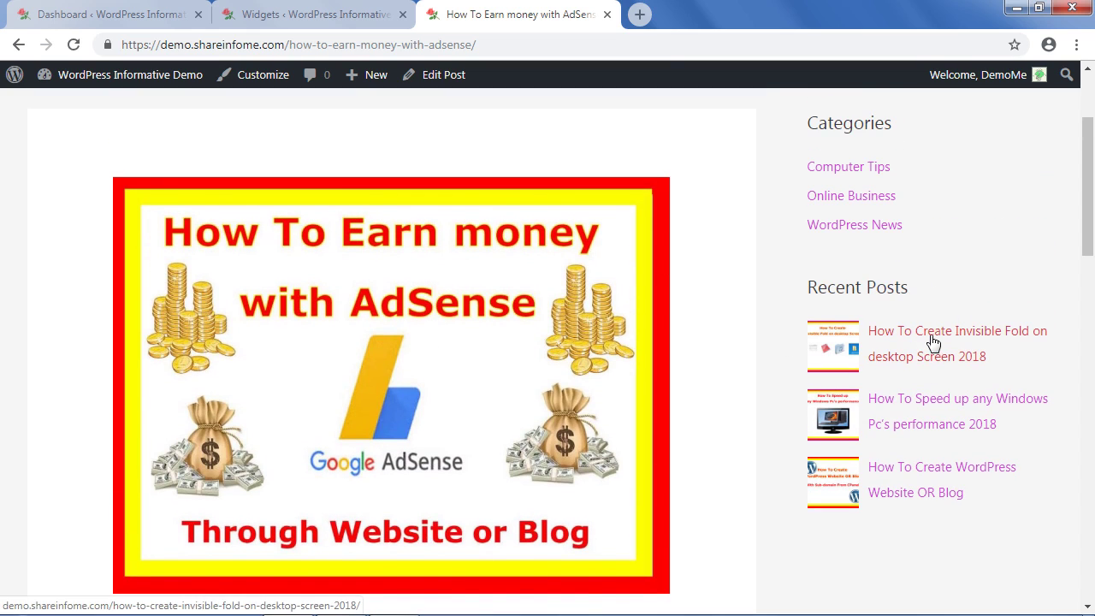
# Open the "How To Create WordPress Website OR Blog" post from Recent Posts and compare its title with the sidebar list.
pyautogui.click(939, 476)
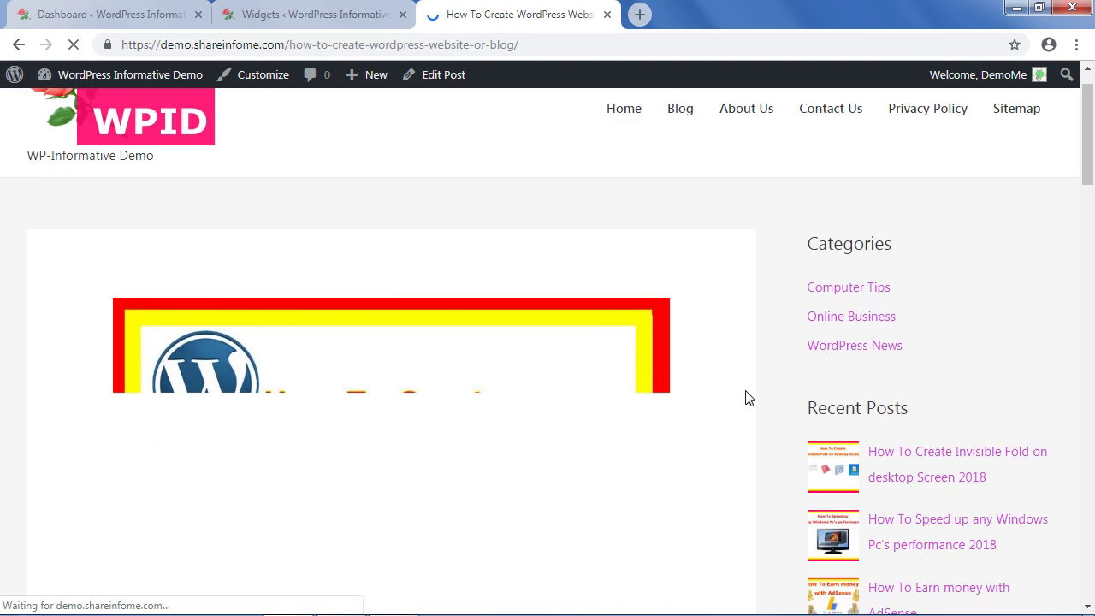
pyautogui.scroll(-3, 746, 397)
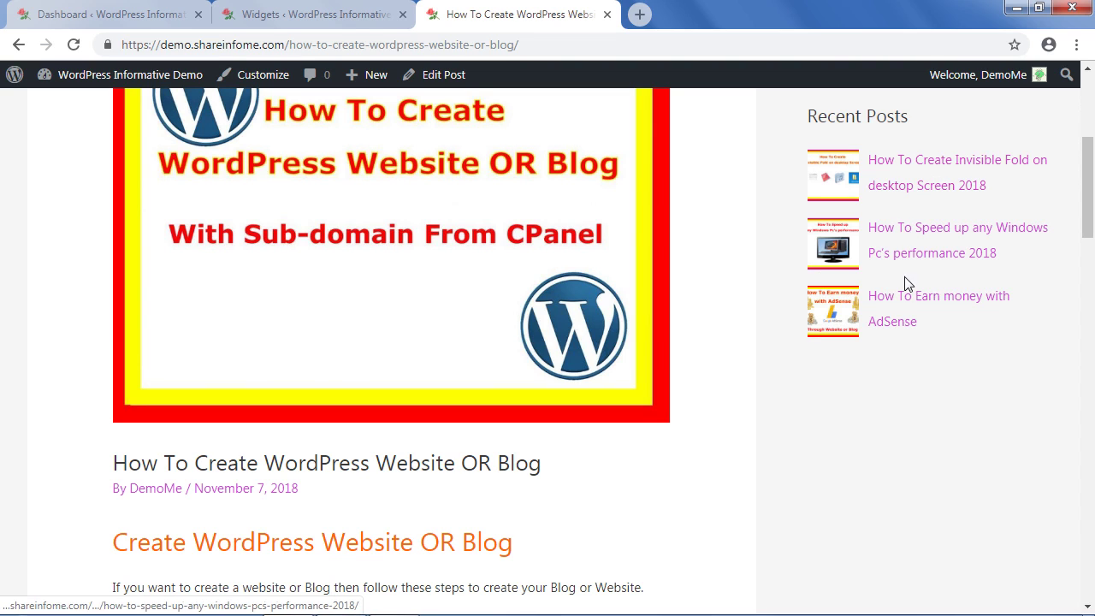
pyautogui.scroll(-1, 634, 322)
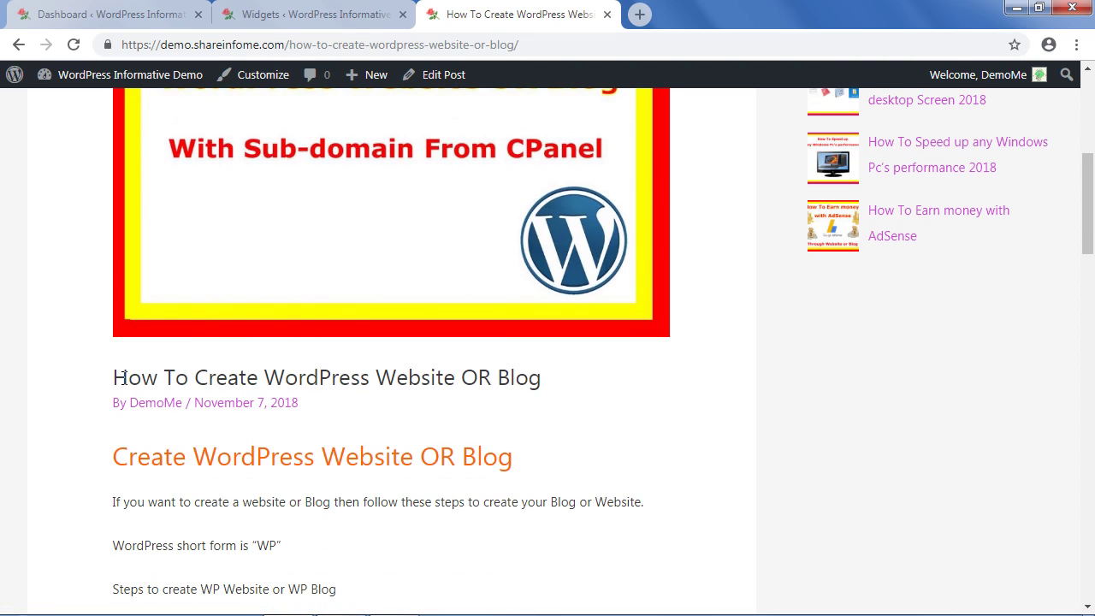
pyautogui.moveTo(109, 371); pyautogui.dragTo(542, 377)
pyautogui.click(789, 410)
pyautogui.scroll(3, 792, 414)
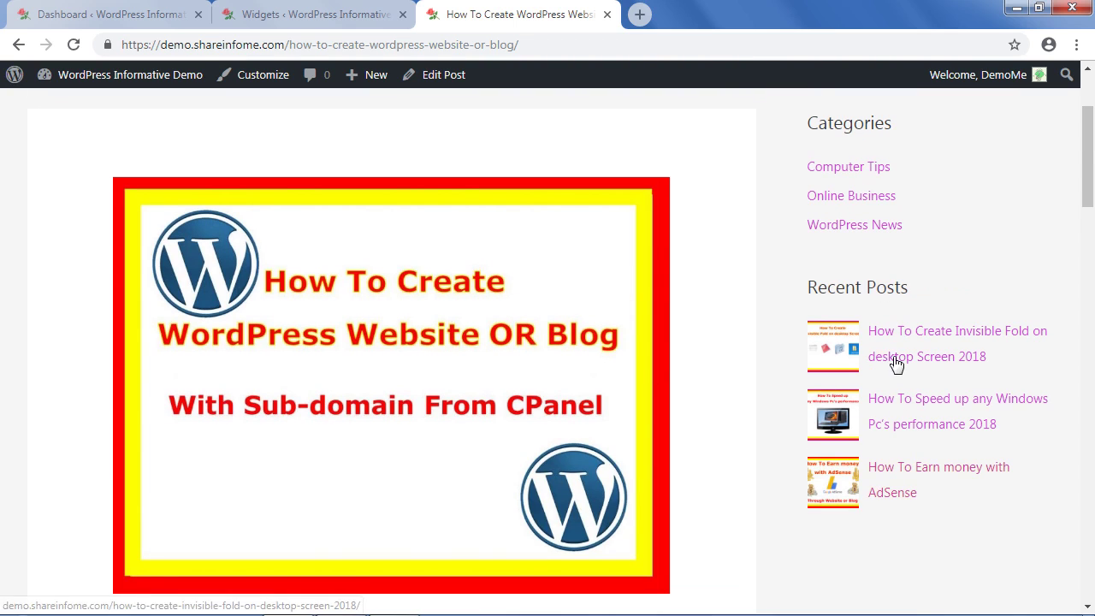
# Return to the Widgets admin page and open the WordPress Dashboard from there.
pyautogui.click(293, 12)
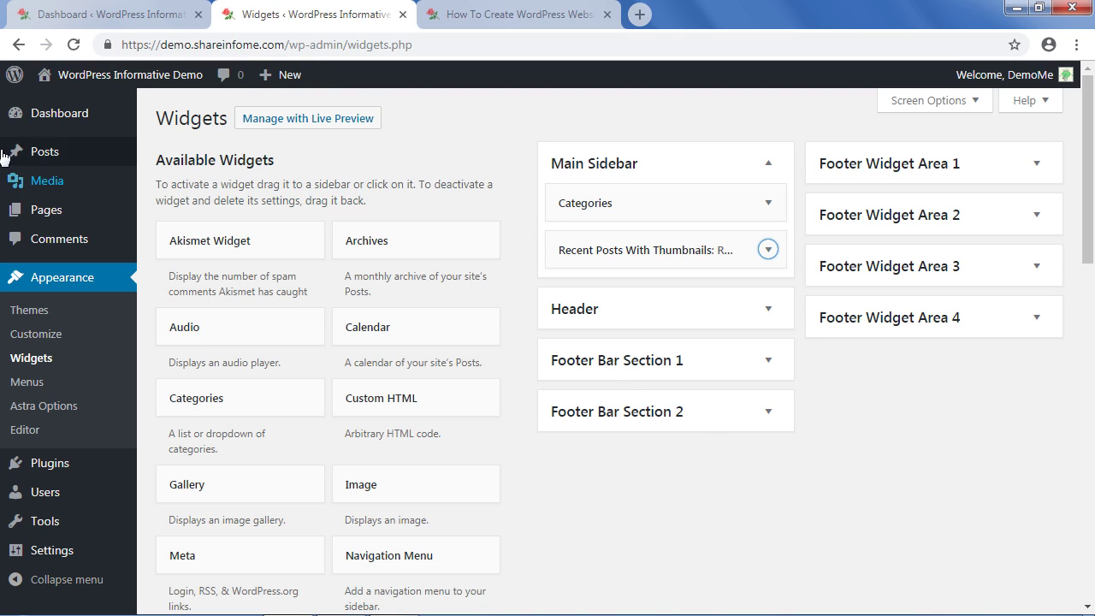
pyautogui.click(468, 147)
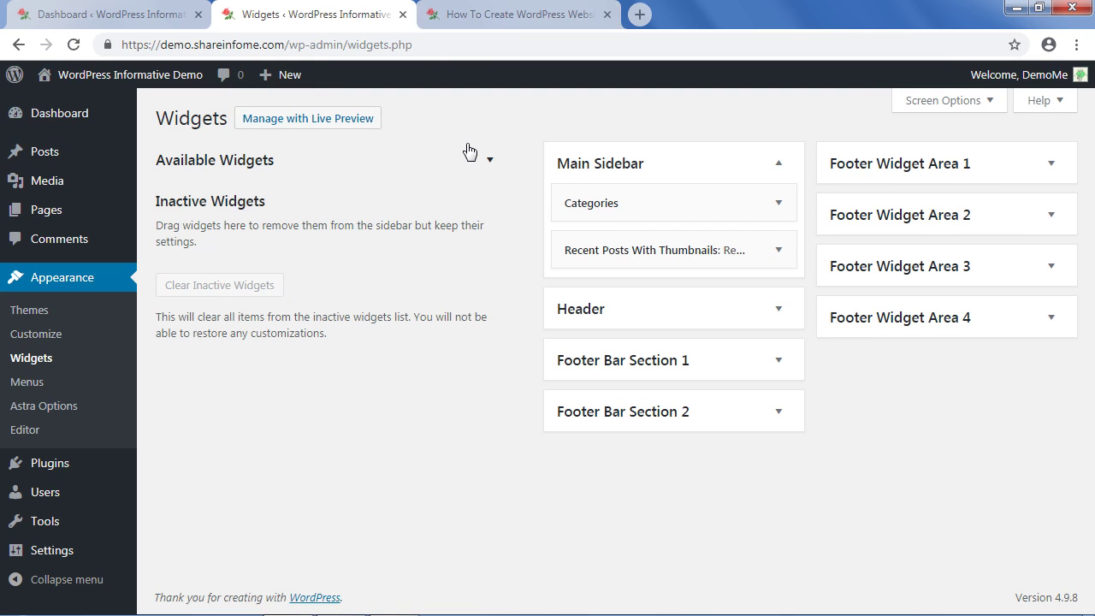
pyautogui.click(469, 151)
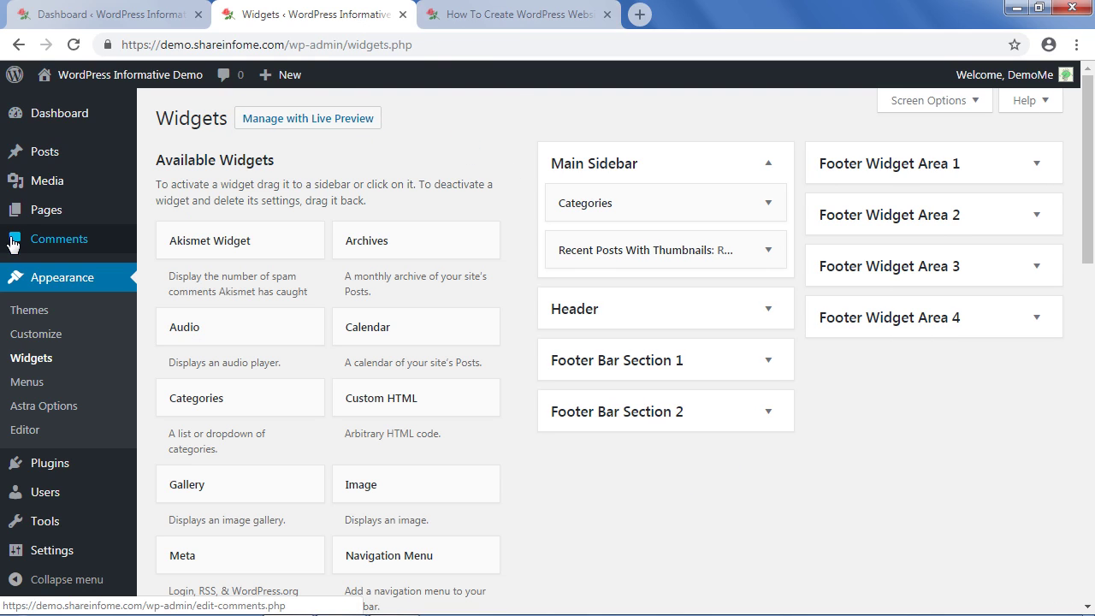
pyautogui.click(50, 113)
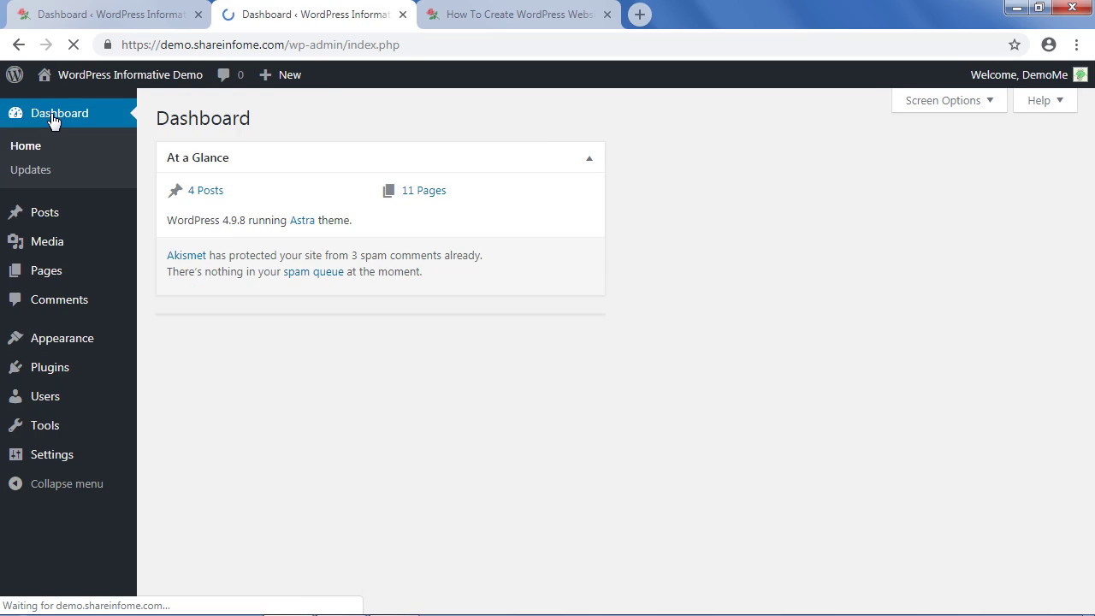
# Open the Blog page on the live site and examine its content area and sidebar.
pyautogui.click(490, 12)
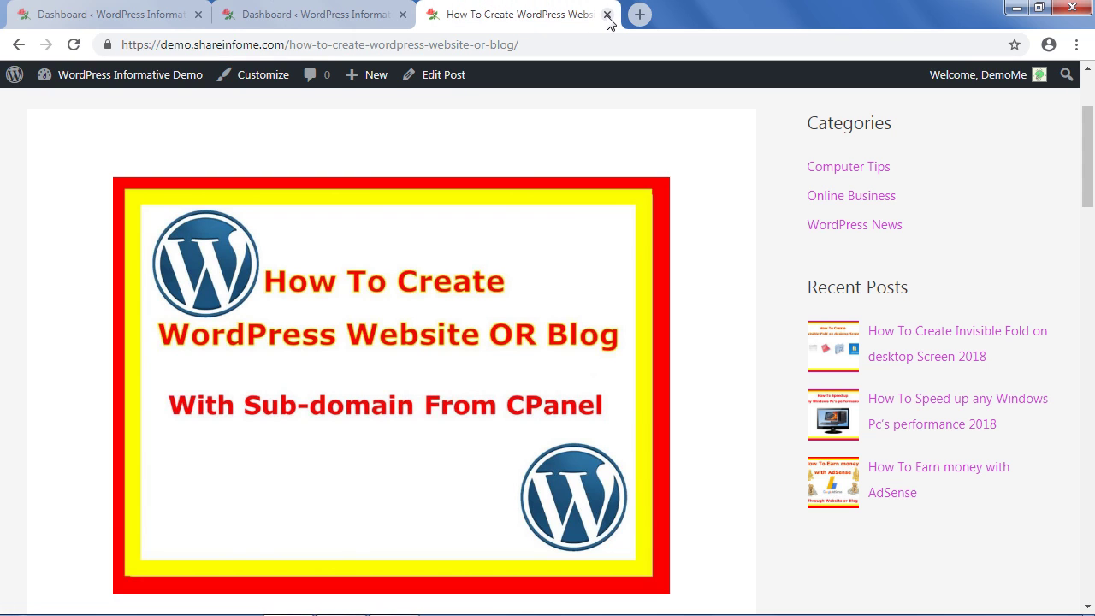
pyautogui.scroll(2, 525, 137)
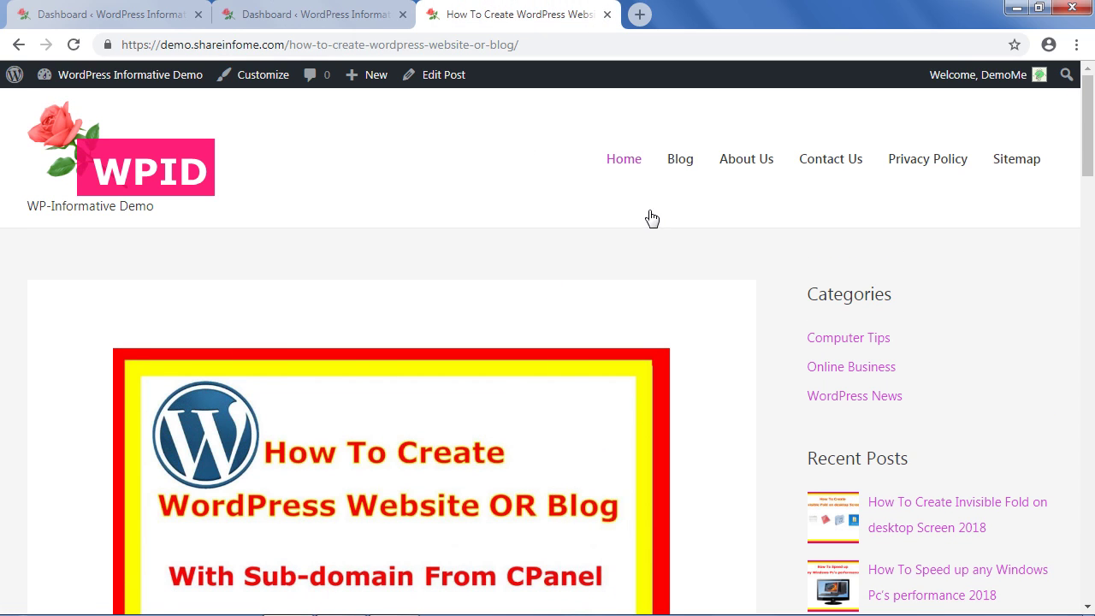
pyautogui.scroll(-2, 285, 459)
pyautogui.scroll(2, 448, 354)
pyautogui.click(683, 161)
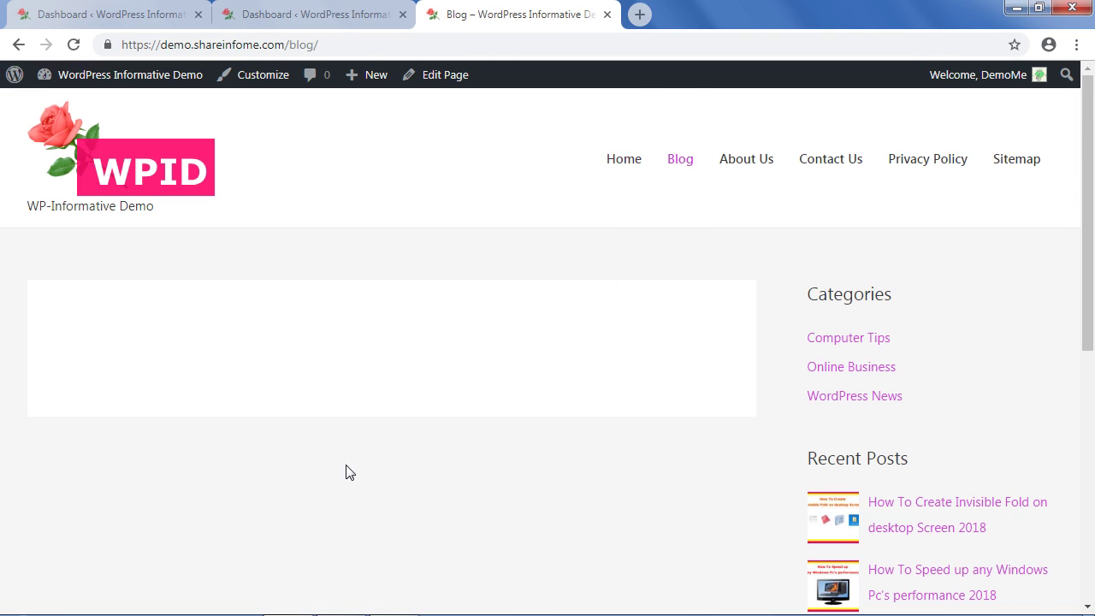
pyautogui.scroll(-2, 361, 467)
pyautogui.scroll(2, 420, 459)
# Open the Add Plugins page and search the plugin directory for "post grid".
pyautogui.click(161, 17)
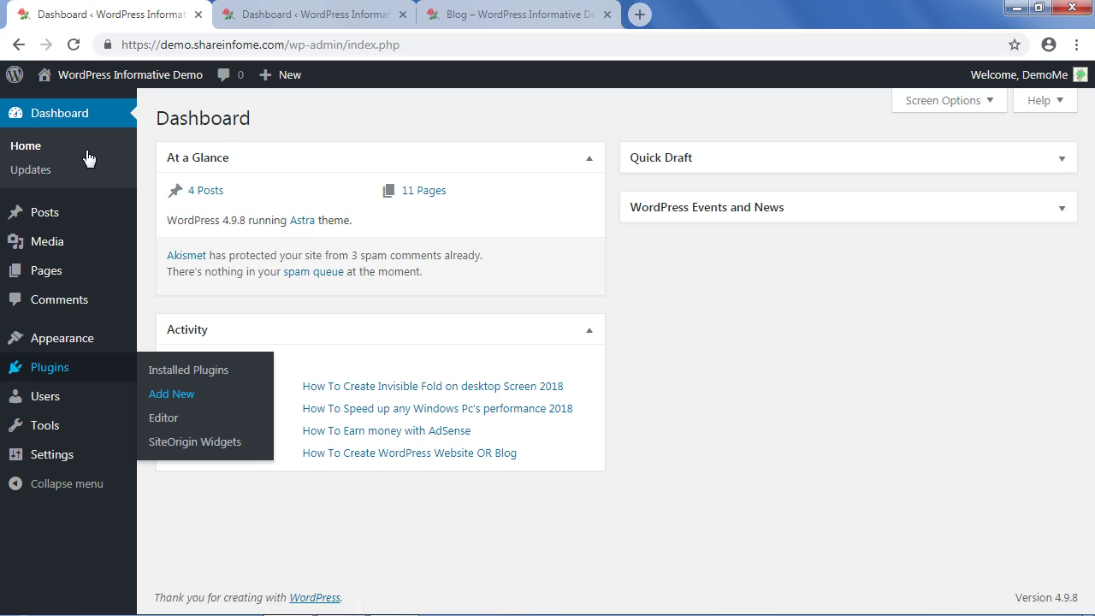
pyautogui.click(252, 17)
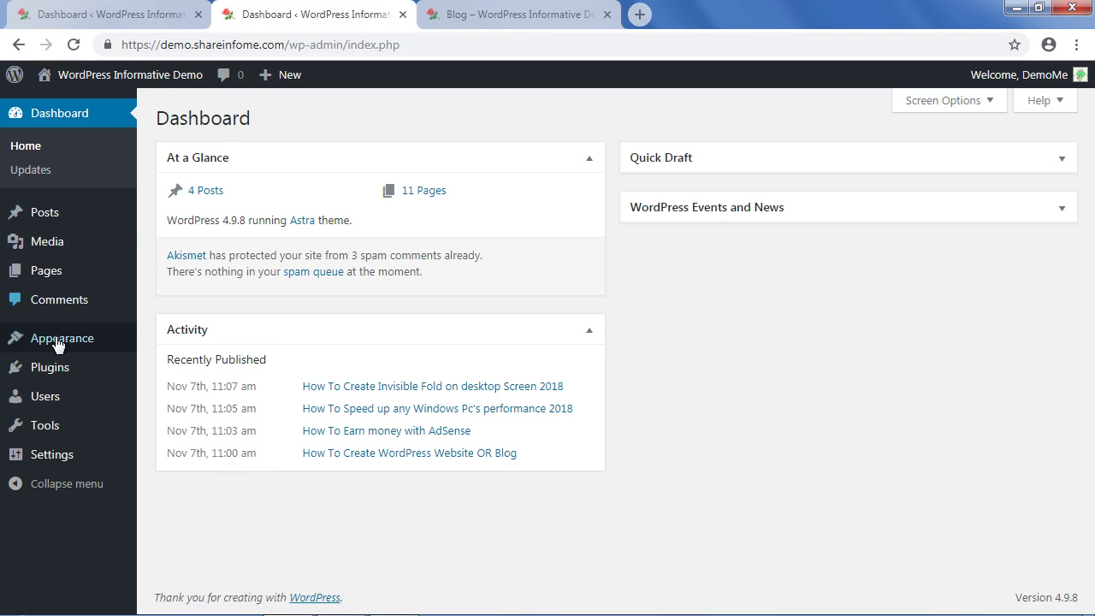
pyautogui.moveTo(46, 368)
pyautogui.click(162, 395)
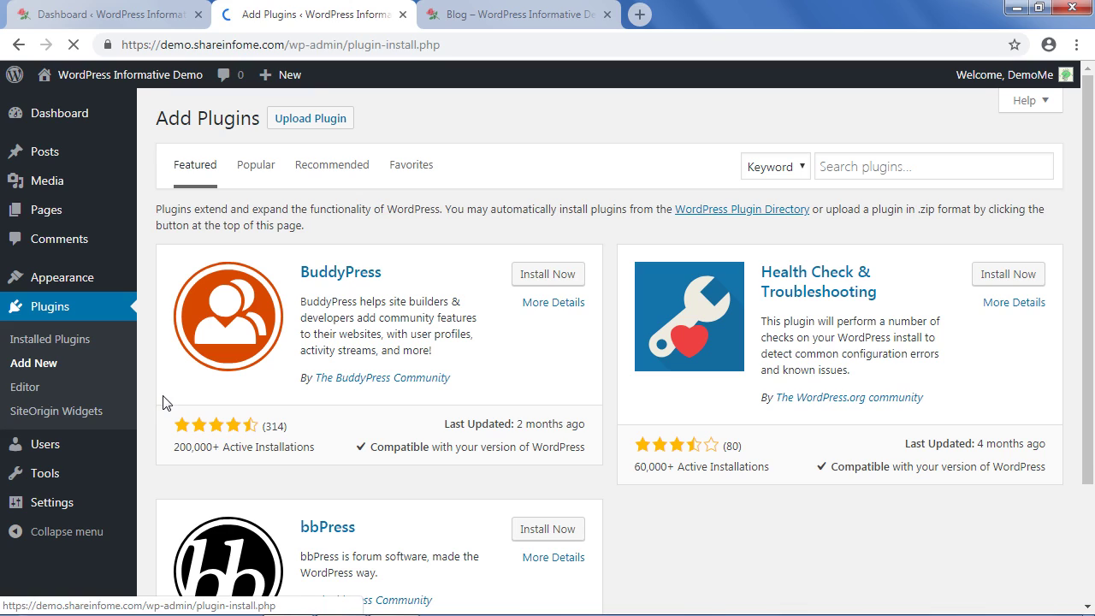
pyautogui.click(857, 171)
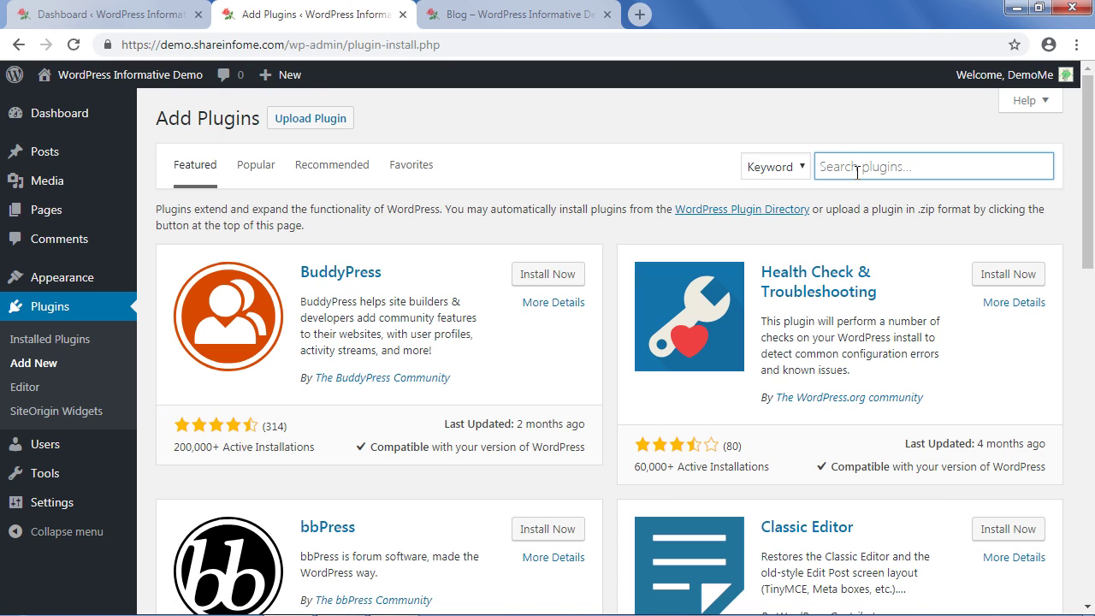
pyautogui.write('post grid')
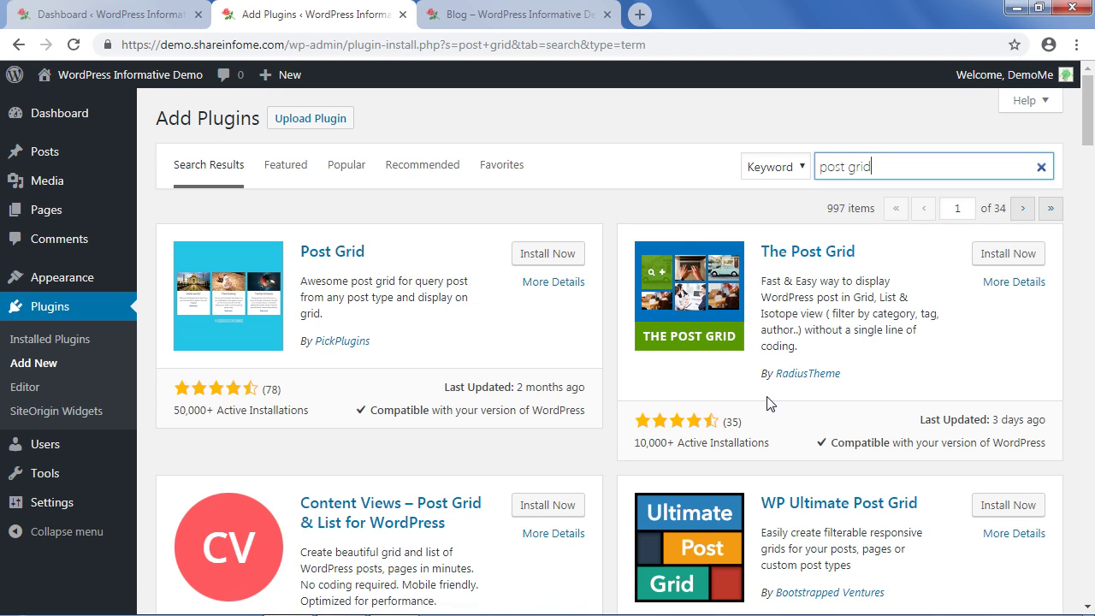
# Install and activate The Post Grid plugin by RadiusTheme.
pyautogui.click(991, 256)
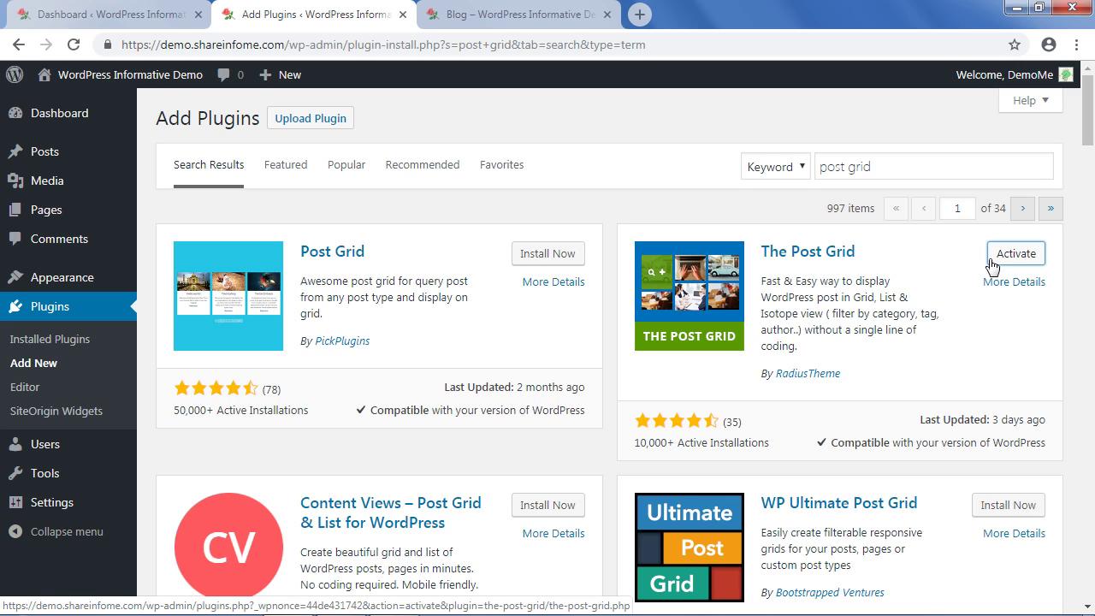
pyautogui.click(1015, 255)
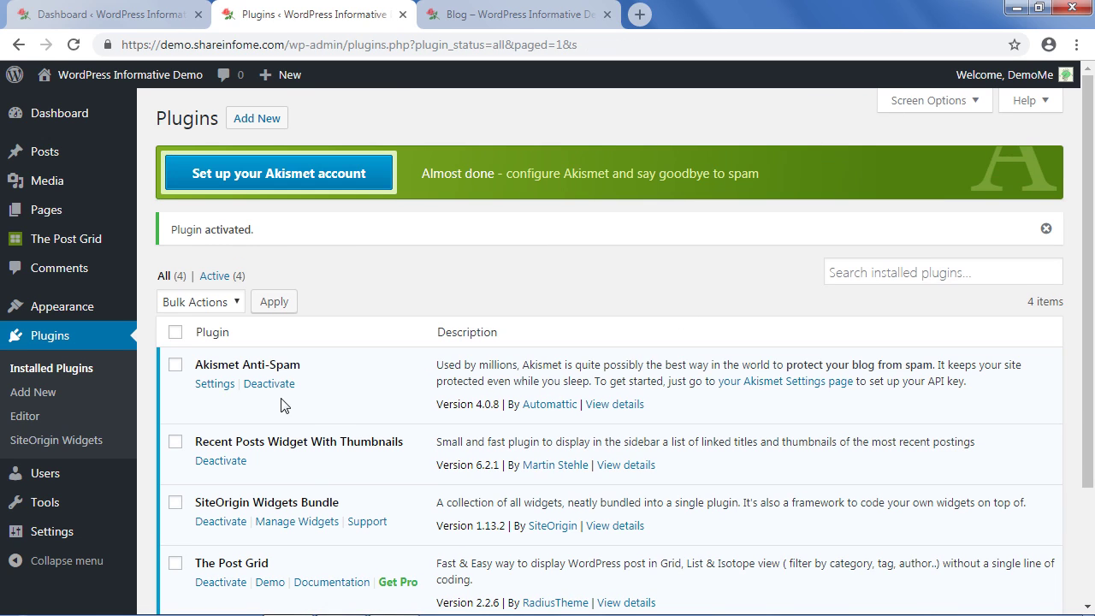
pyautogui.scroll(-3, 299, 408)
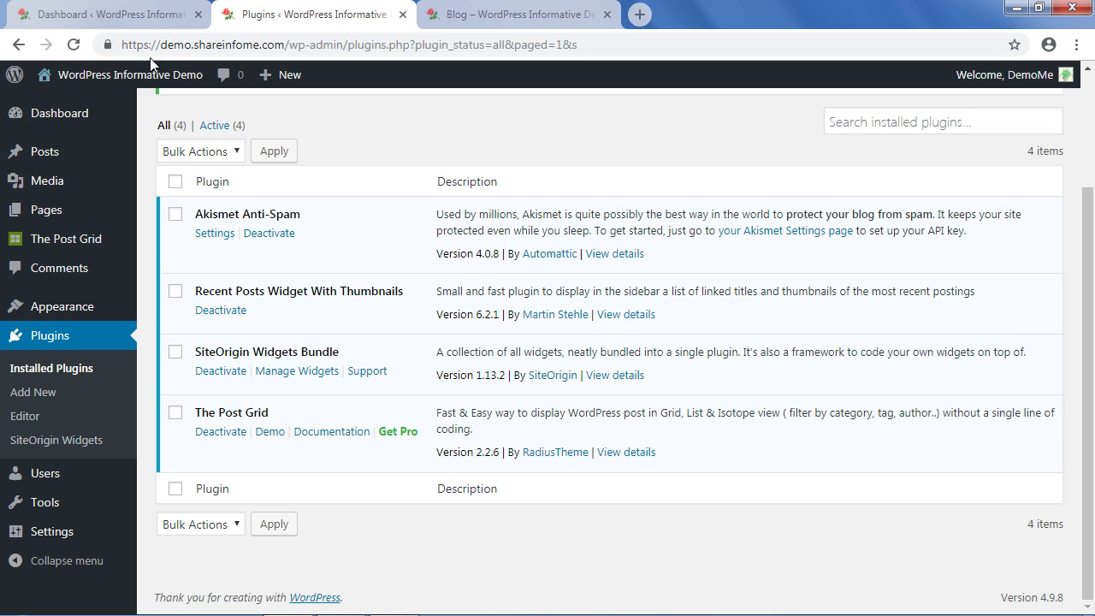
# Reload the Dashboard in the first browser tab and start a new grid in The Post Grid.
pyautogui.click(98, 14)
pyautogui.click(74, 52)
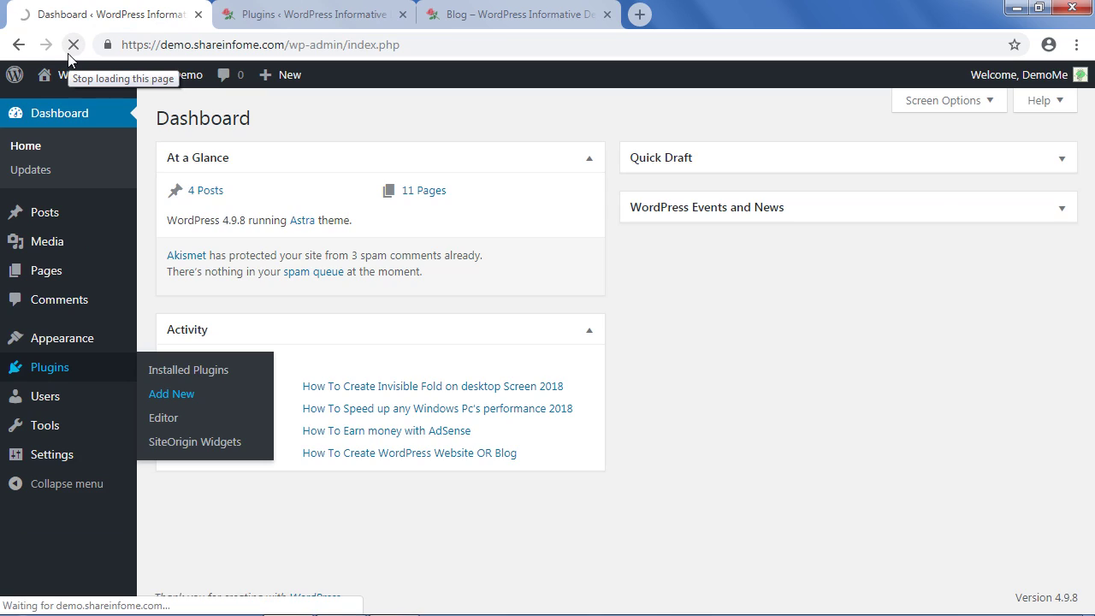
pyautogui.moveTo(43, 302)
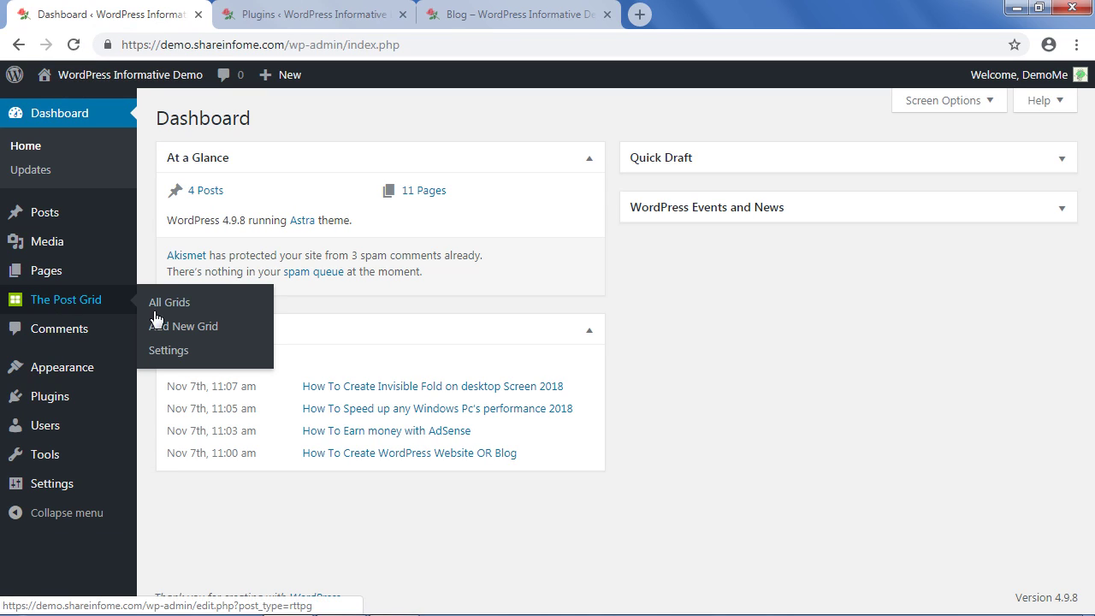
pyautogui.click(174, 331)
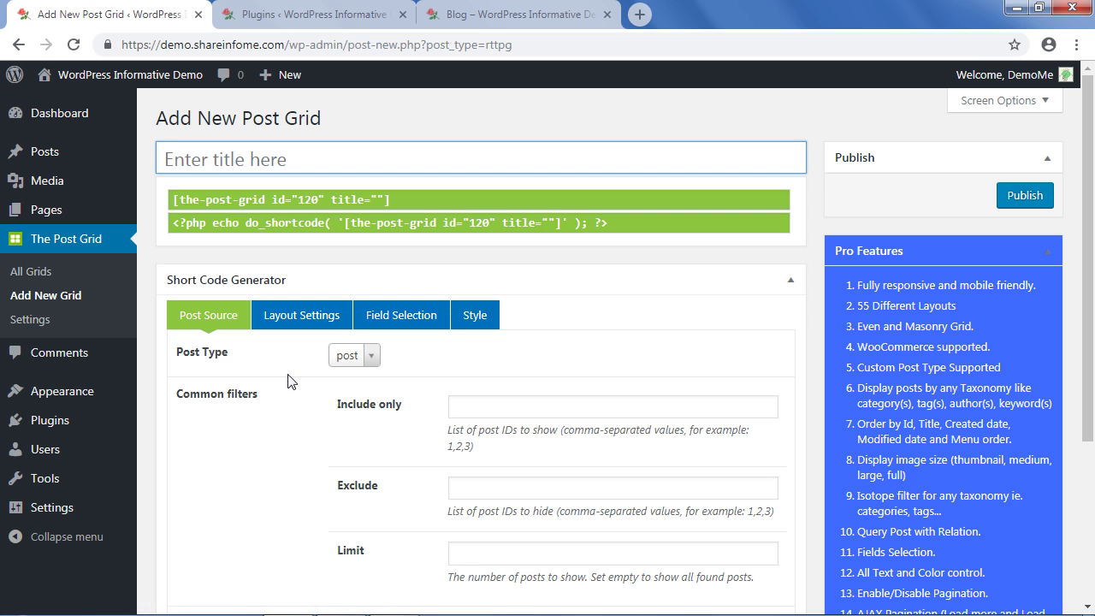
# Open the Blog page for editing in the second browser tab and return to the Add New Post Grid page.
pyautogui.click(295, 15)
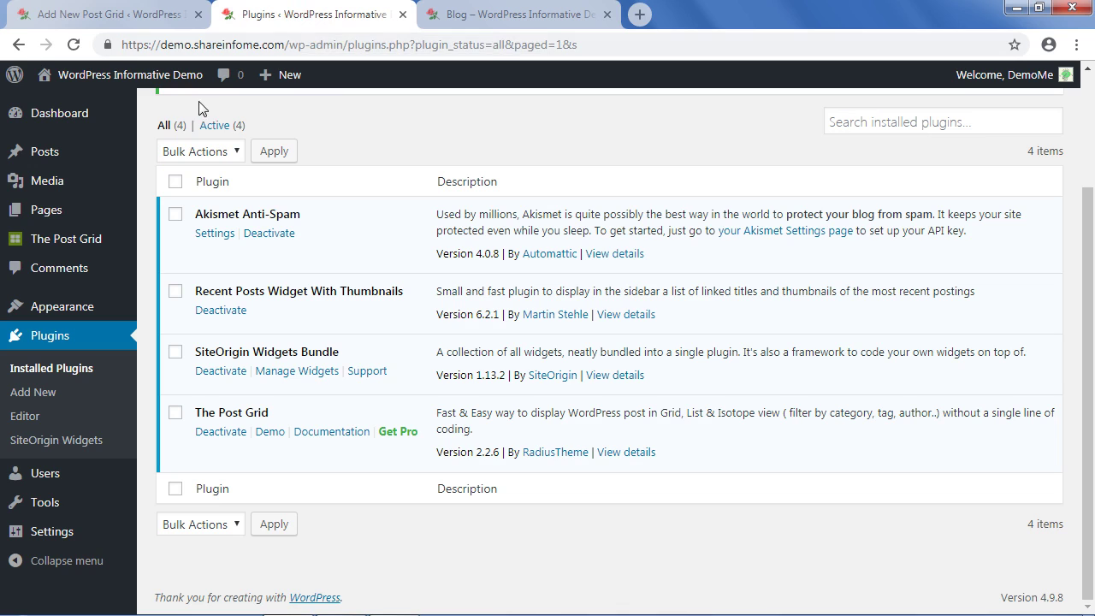
pyautogui.click(44, 220)
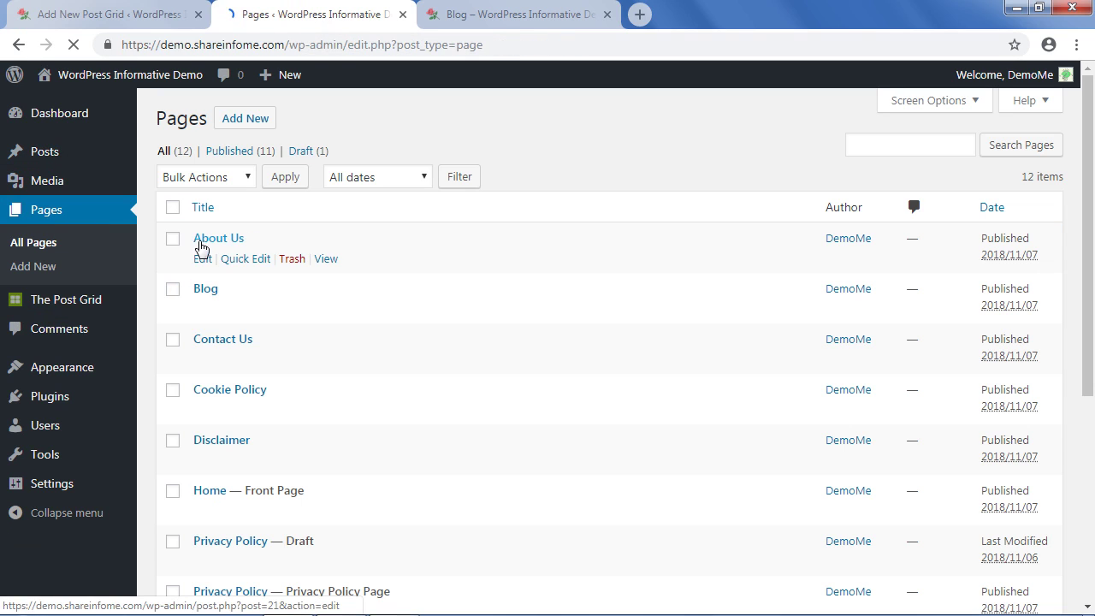
pyautogui.moveTo(196, 289)
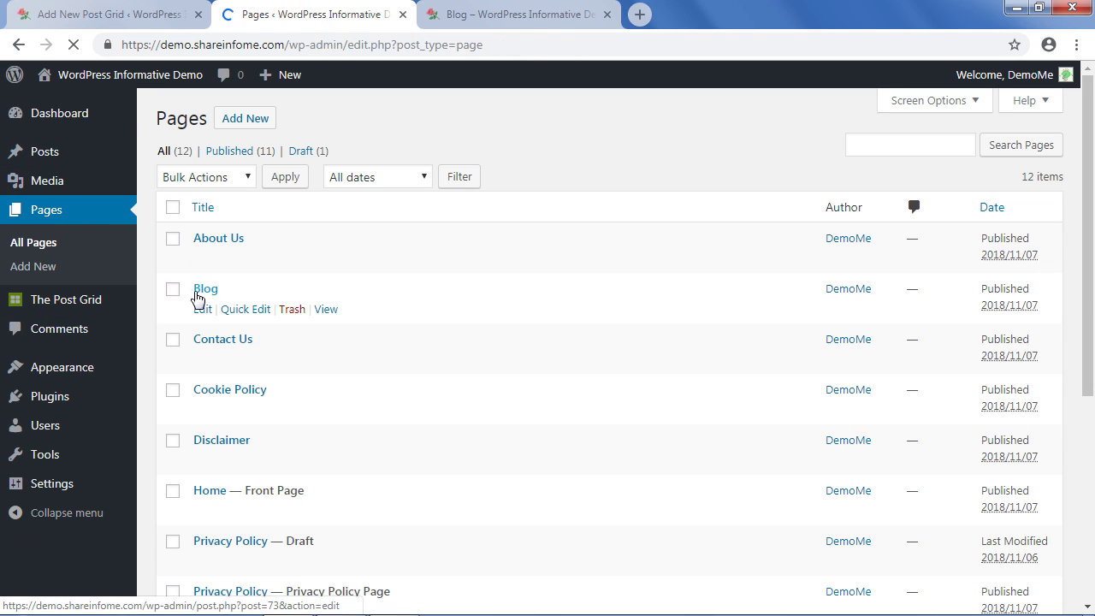
pyautogui.click(203, 309)
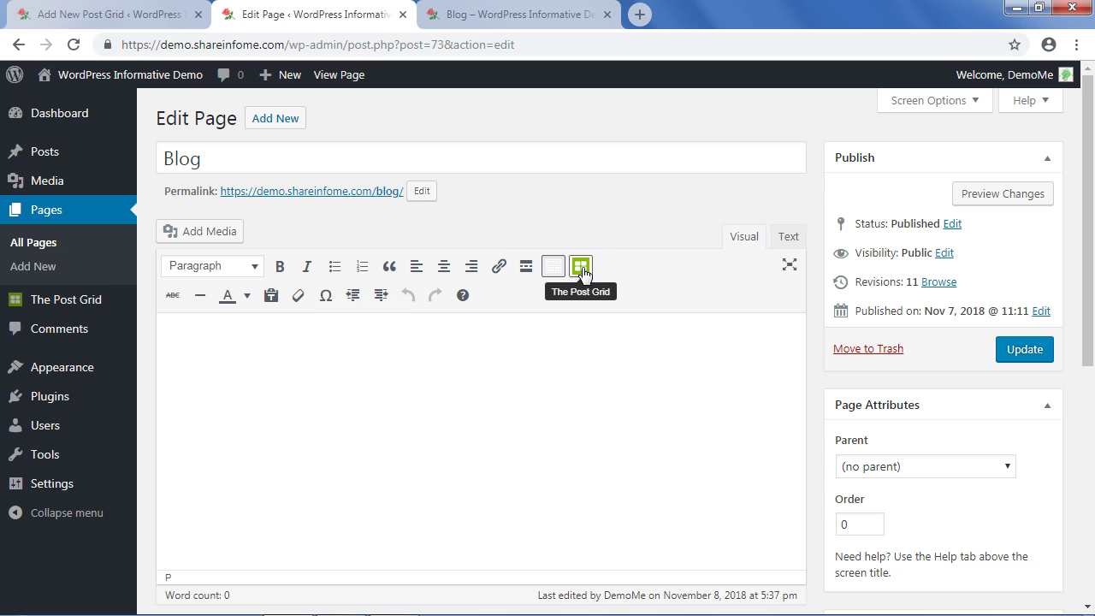
pyautogui.click(128, 15)
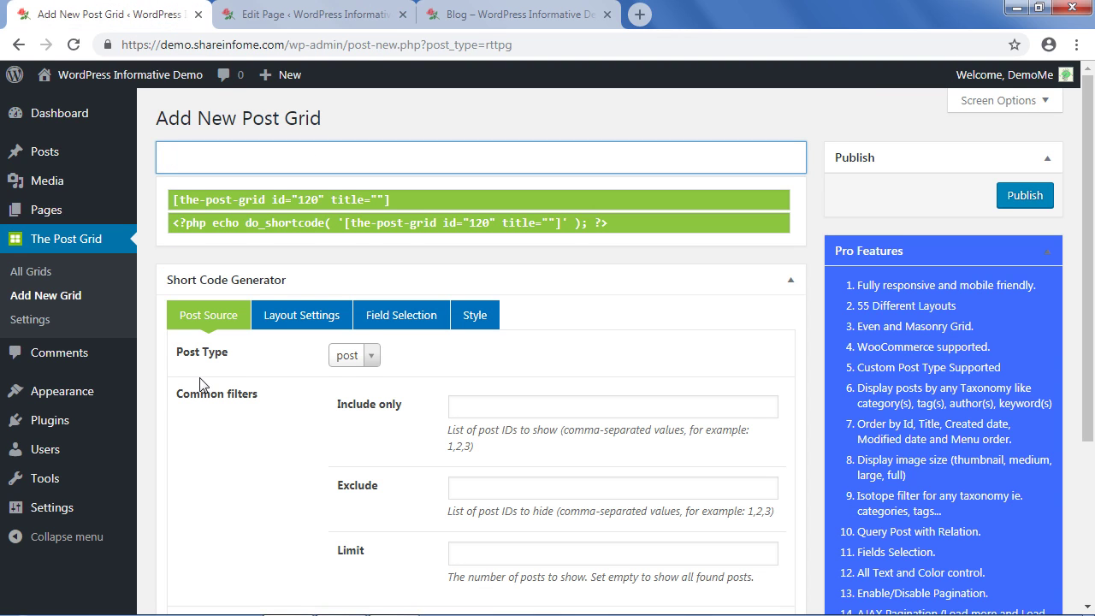
# Copy the new post grid's shortcode [the-post-grid id="120" title=""].
pyautogui.scroll(-3, 214, 381)
pyautogui.scroll(2, 471, 359)
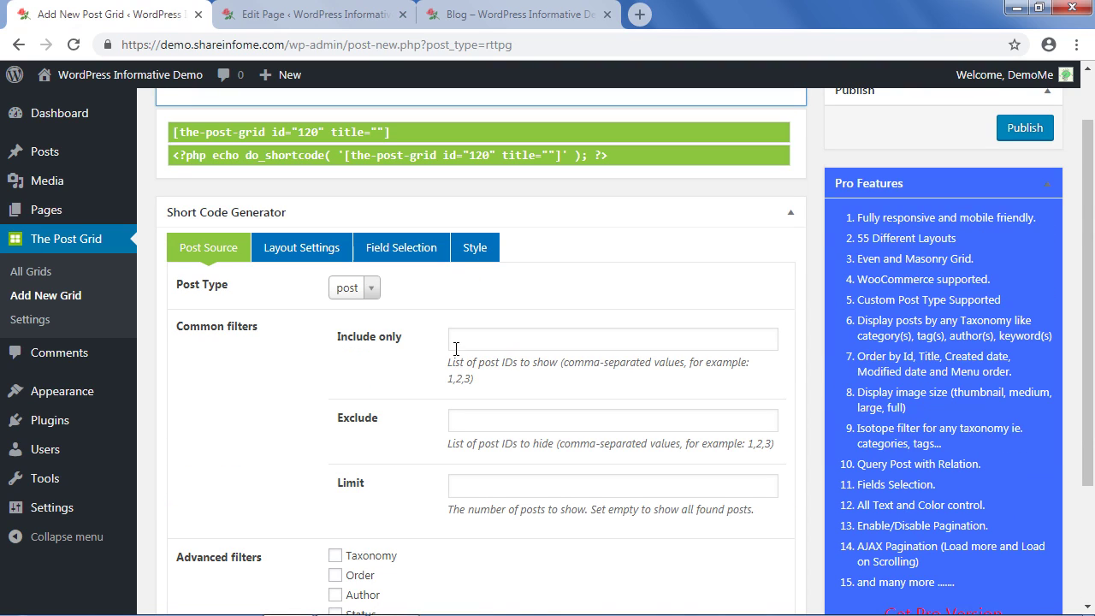
pyautogui.moveTo(175, 133); pyautogui.dragTo(385, 122)
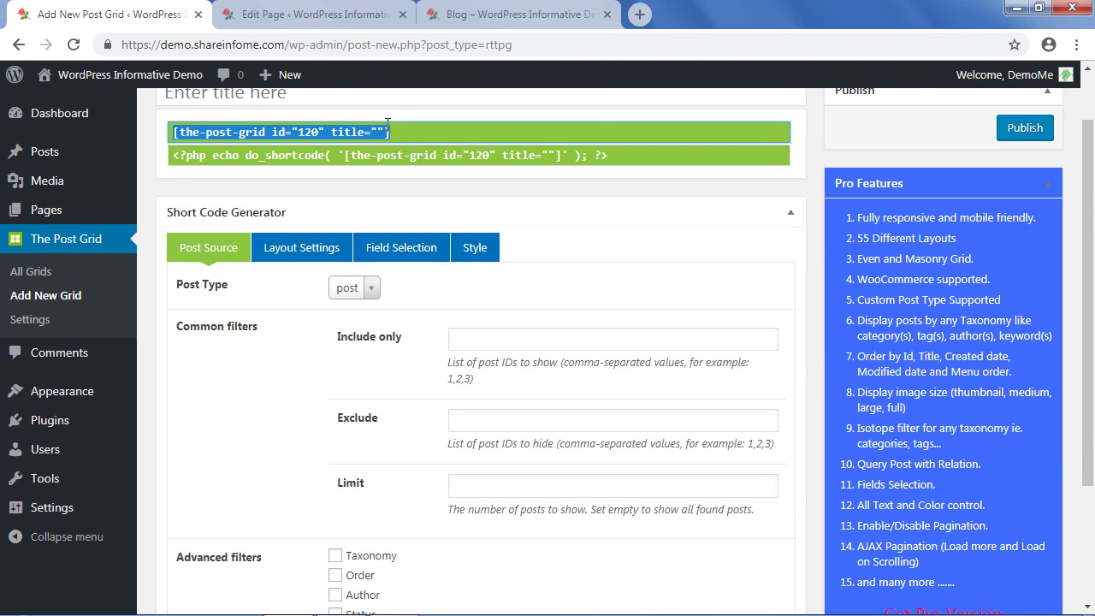
pyautogui.rightClick(389, 133)
pyautogui.click(412, 147)
# Paste the copied shortcode into the empty content of the Blog page and update the page.
pyautogui.click(335, 17)
pyautogui.rightClick(239, 351)
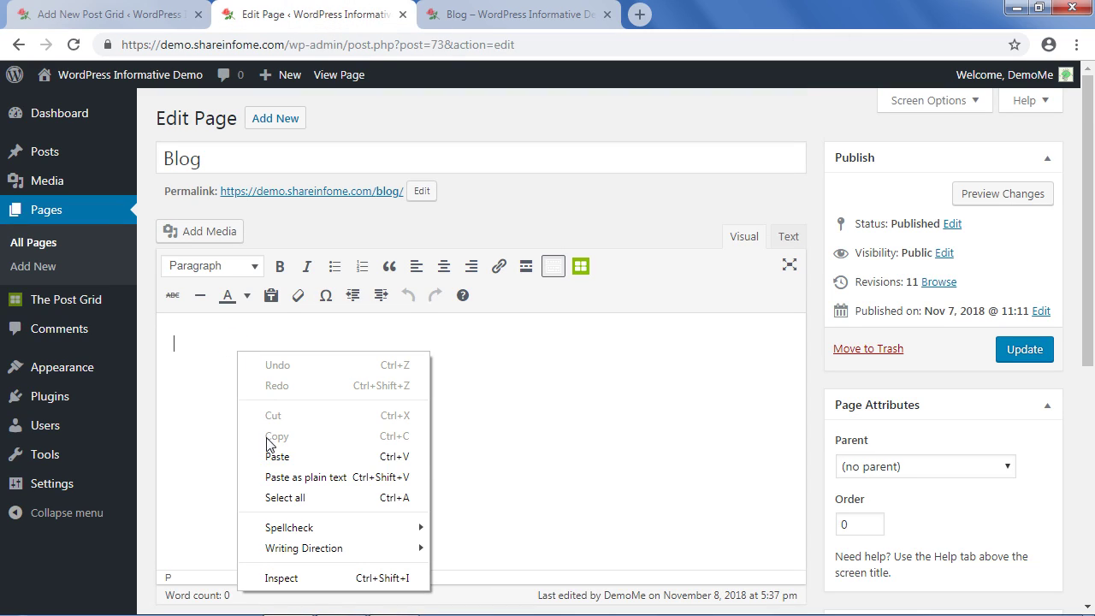
pyautogui.click(269, 460)
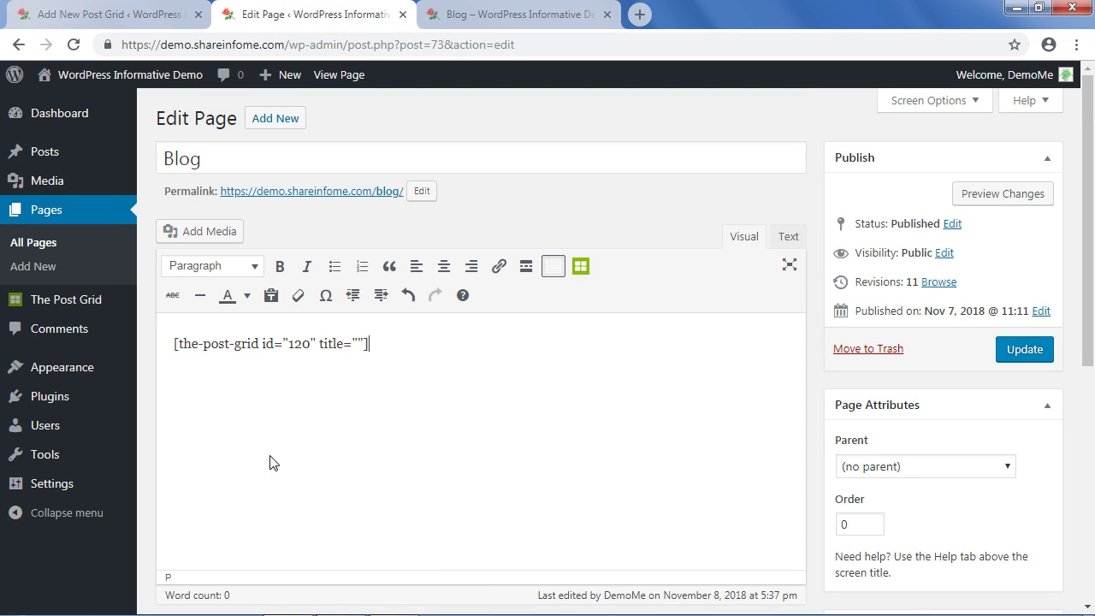
pyautogui.click(1018, 350)
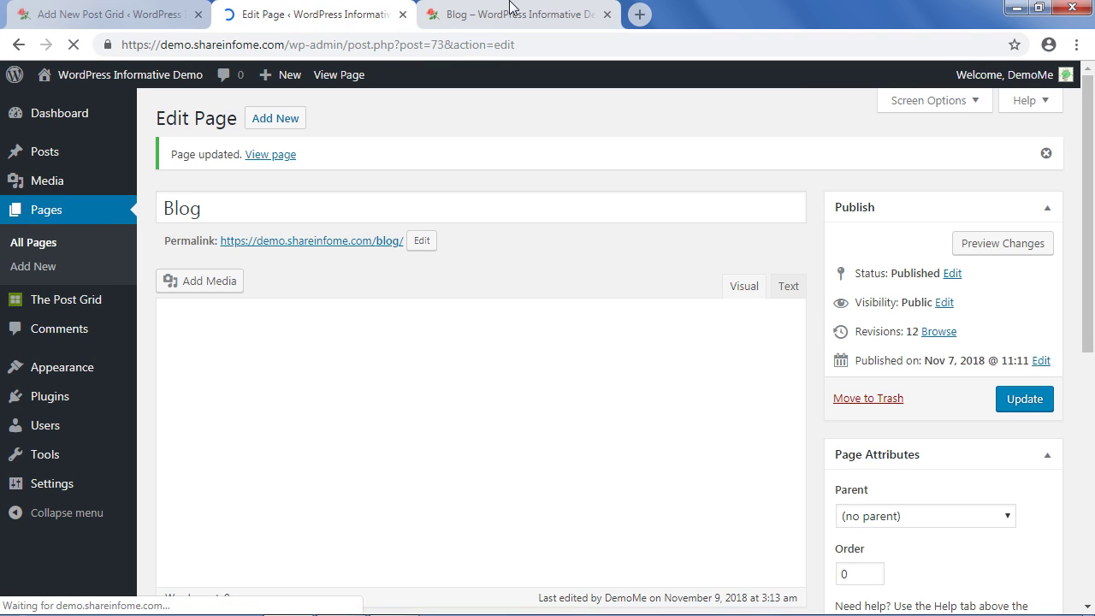
# Reload the live Blog page and examine how the post grid is displayed.
pyautogui.click(508, 12)
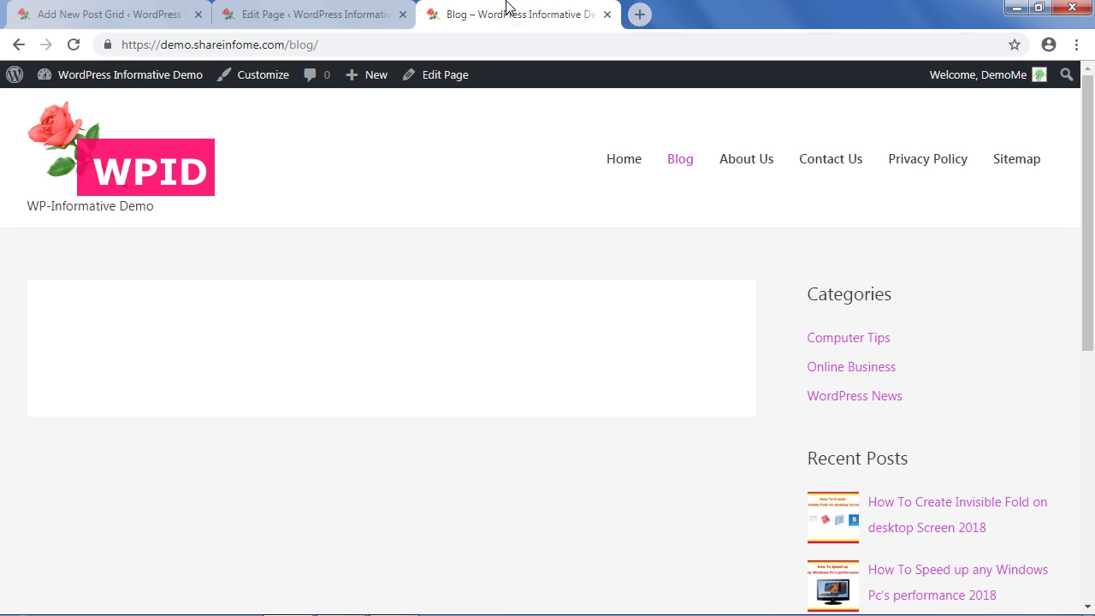
pyautogui.click(682, 162)
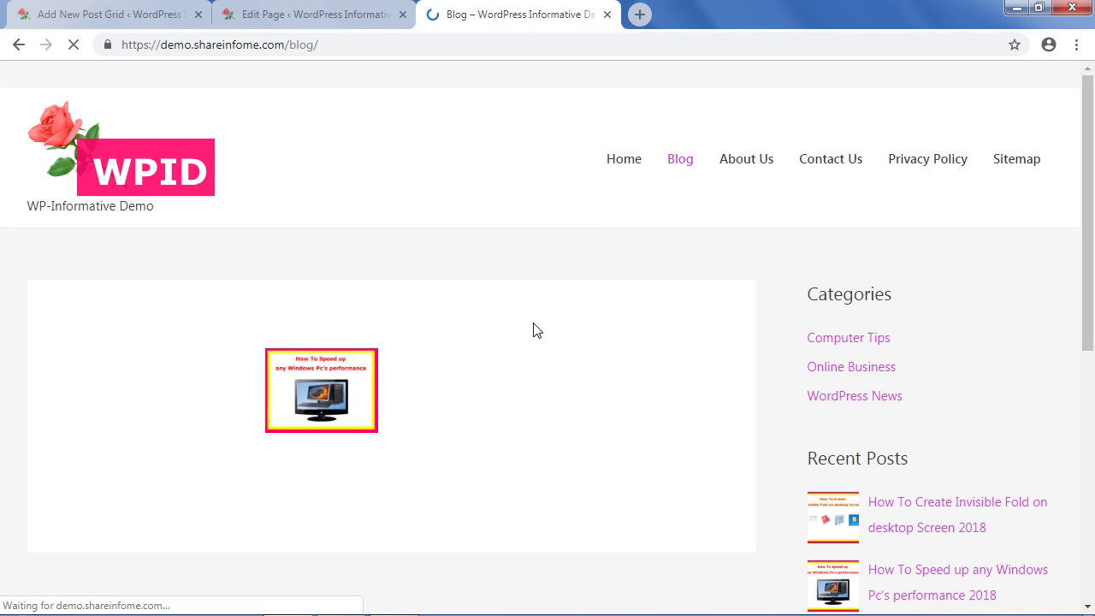
pyautogui.scroll(-2, 533, 330)
pyautogui.scroll(1, 538, 327)
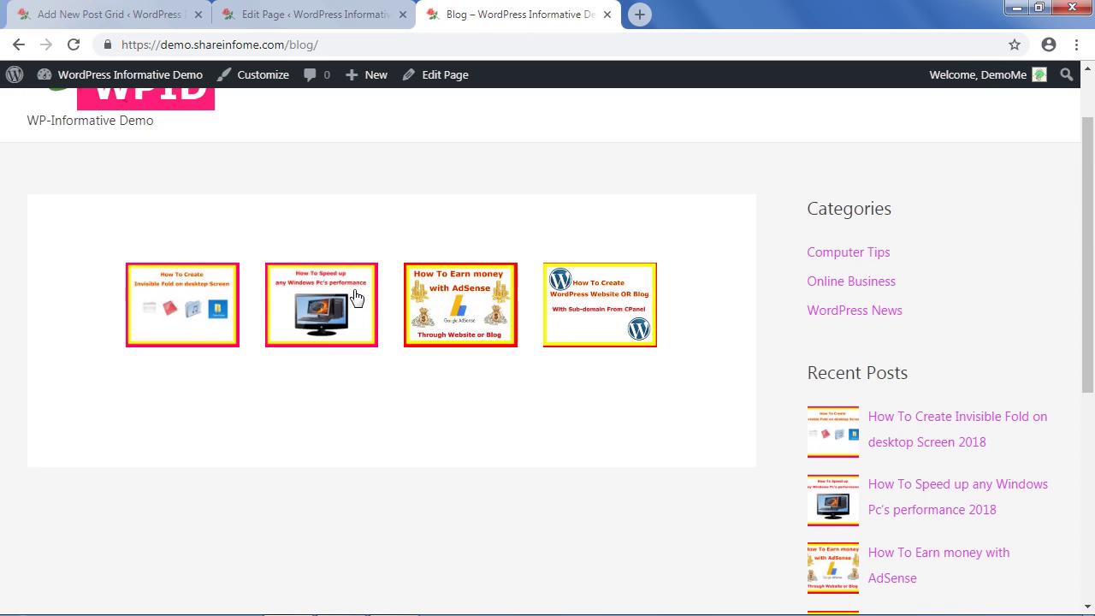
pyautogui.scroll(1, 421, 361)
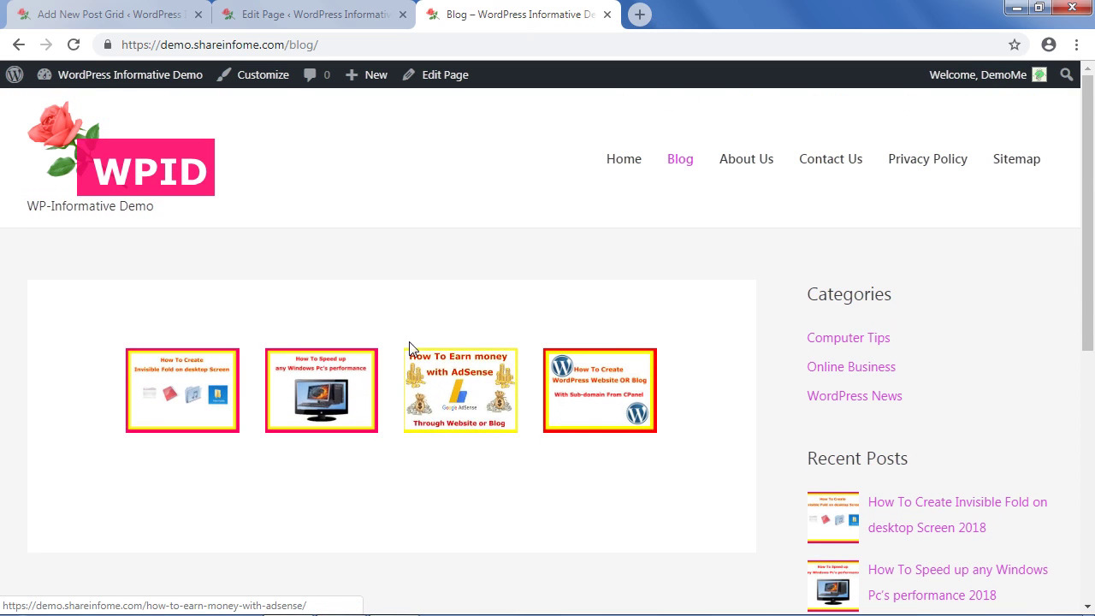
# Return to the Add New Post Grid page and review its post source and layout settings.
pyautogui.click(283, 17)
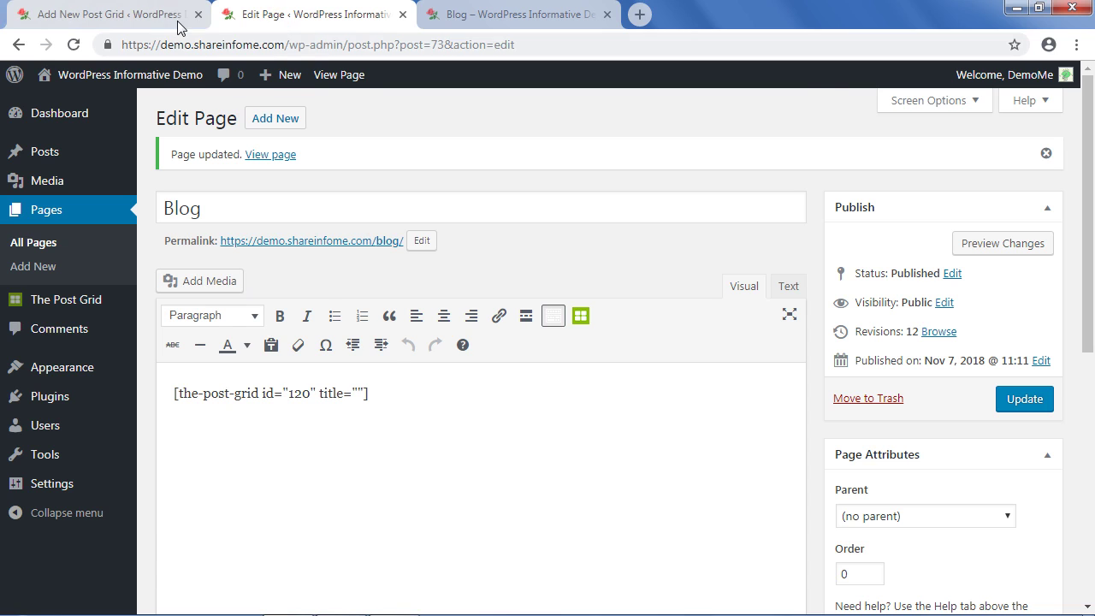
pyautogui.click(146, 14)
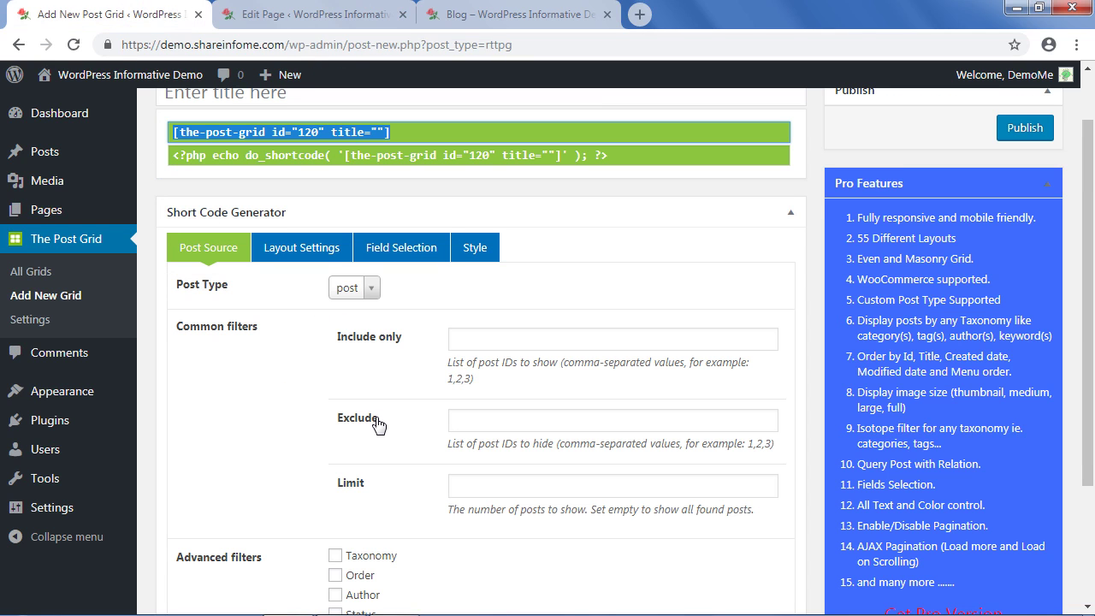
pyautogui.scroll(-2, 377, 425)
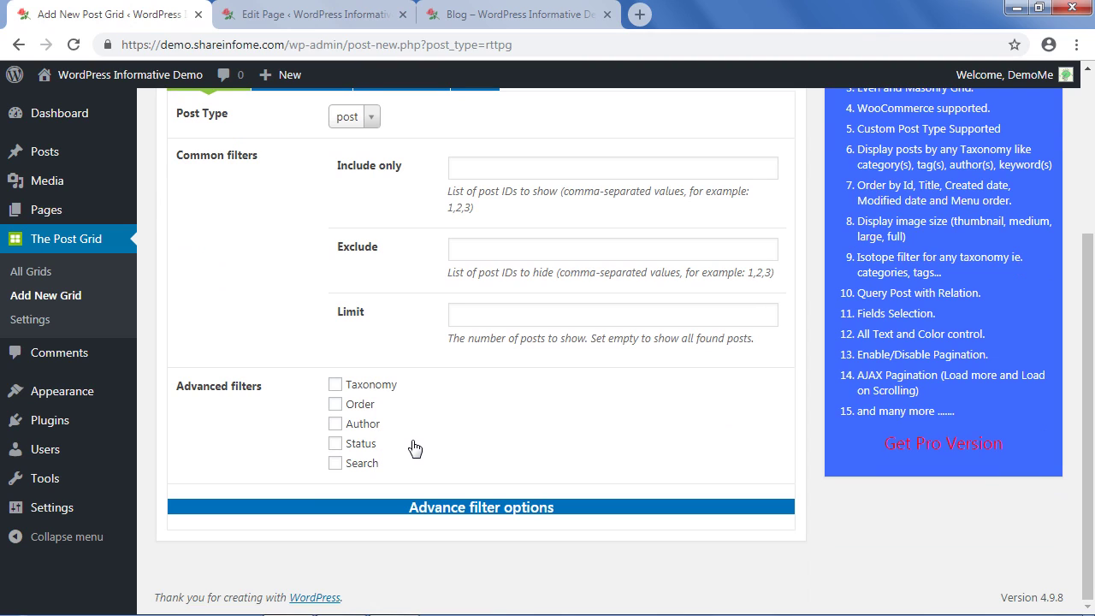
pyautogui.scroll(1, 414, 448)
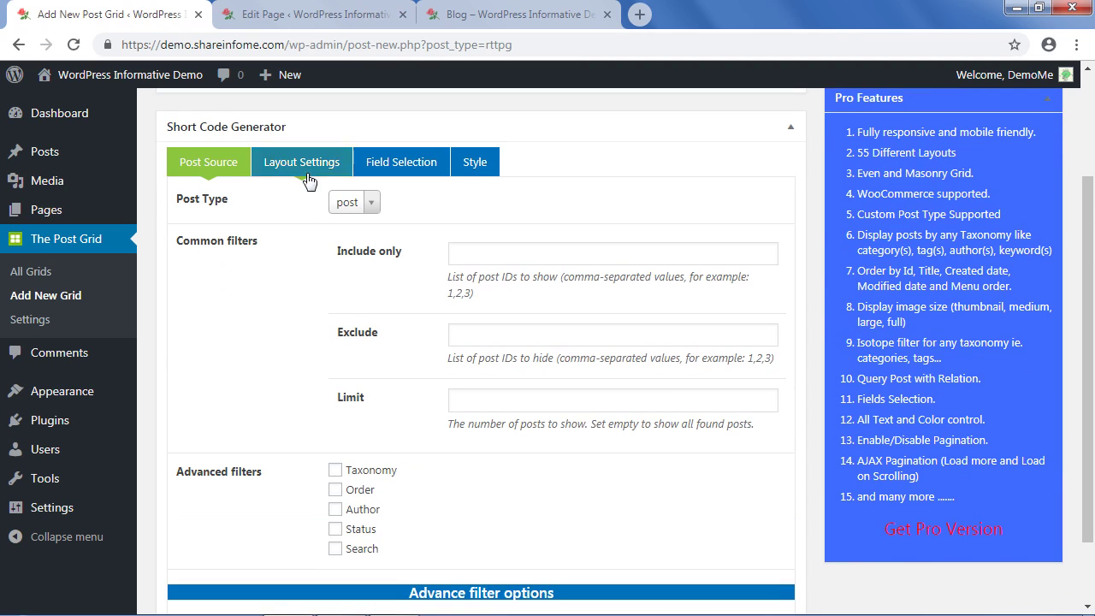
pyautogui.click(305, 169)
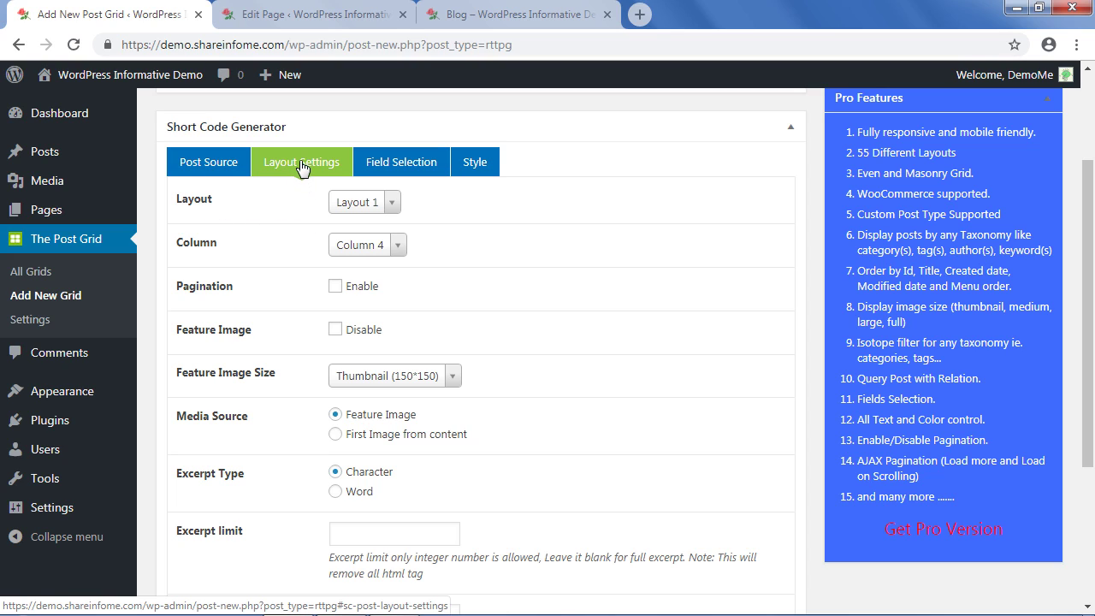
# Exclude Excerpt, Read More, Categories, Tags and Comment Count from the grid's displayed fields and publish the grid.
pyautogui.click(385, 168)
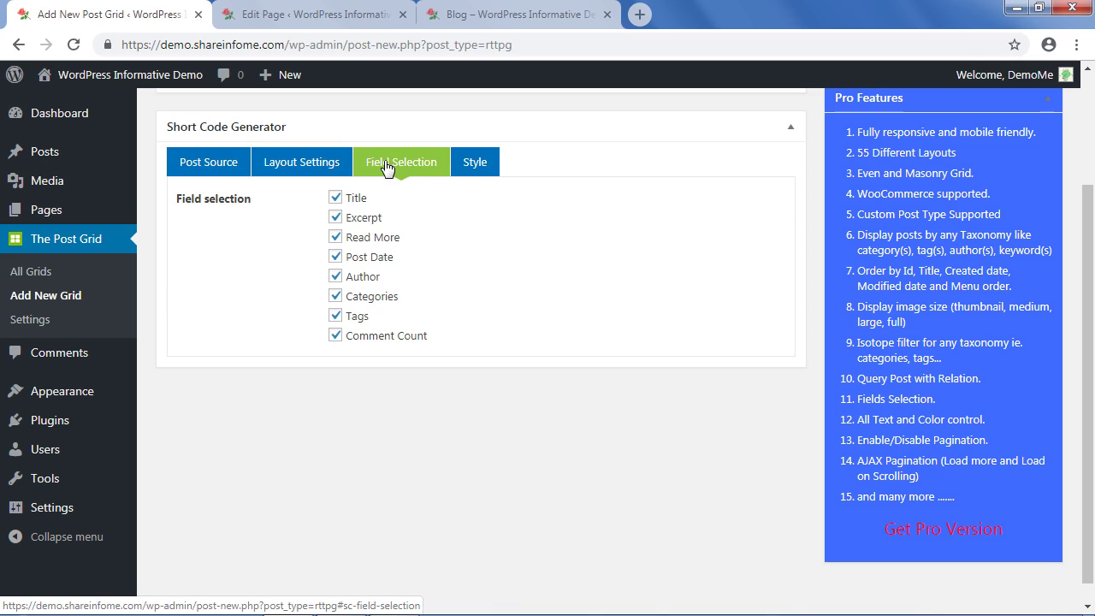
pyautogui.click(336, 218)
pyautogui.click(336, 218)
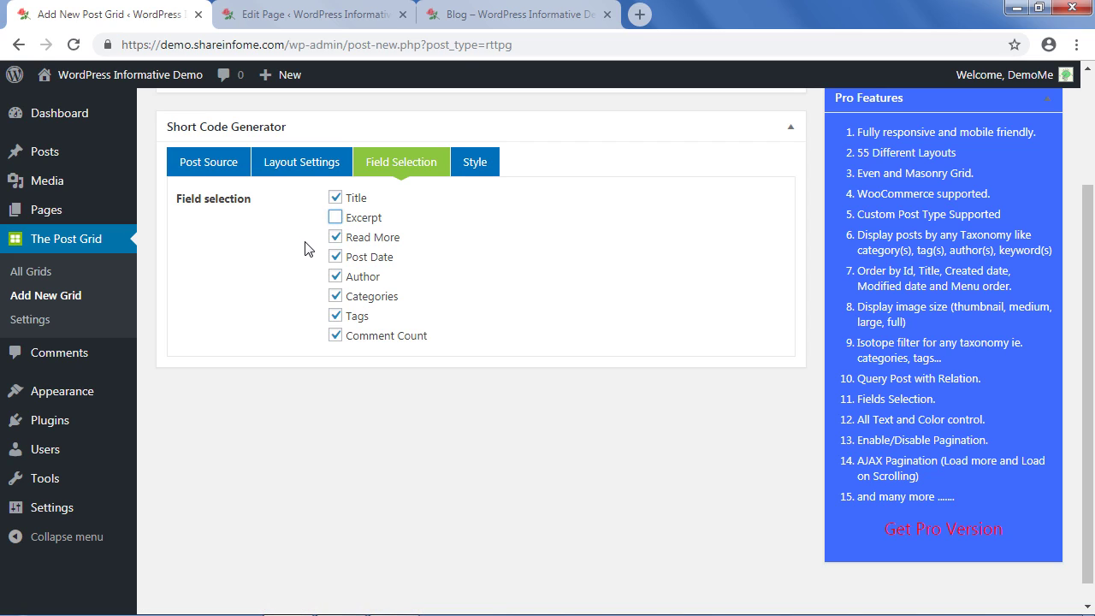
pyautogui.click(335, 239)
pyautogui.click(336, 336)
pyautogui.scroll(2, 758, 342)
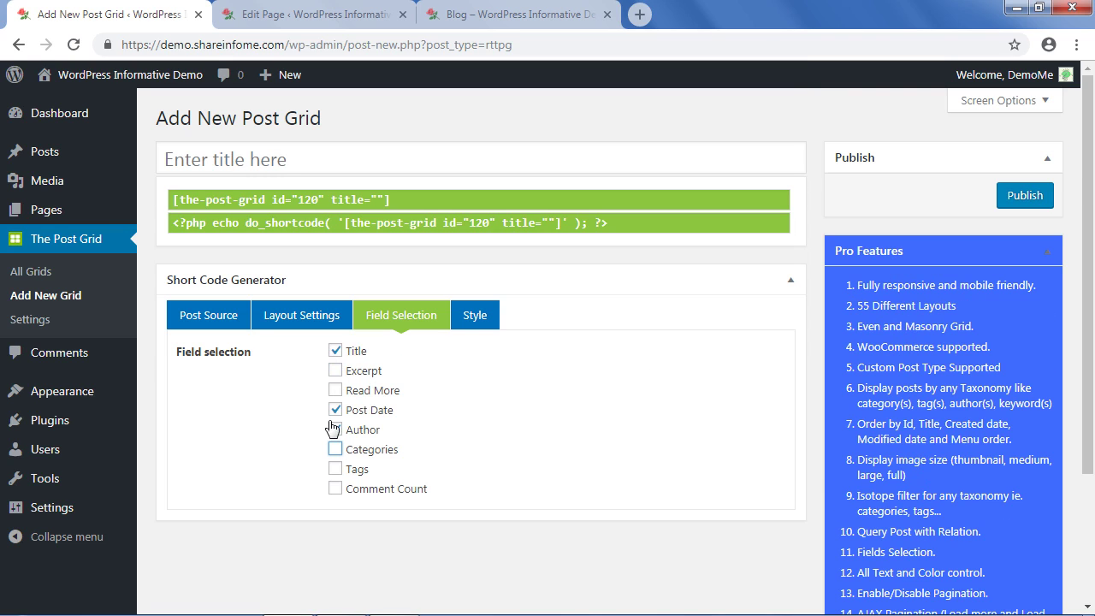
pyautogui.click(1025, 196)
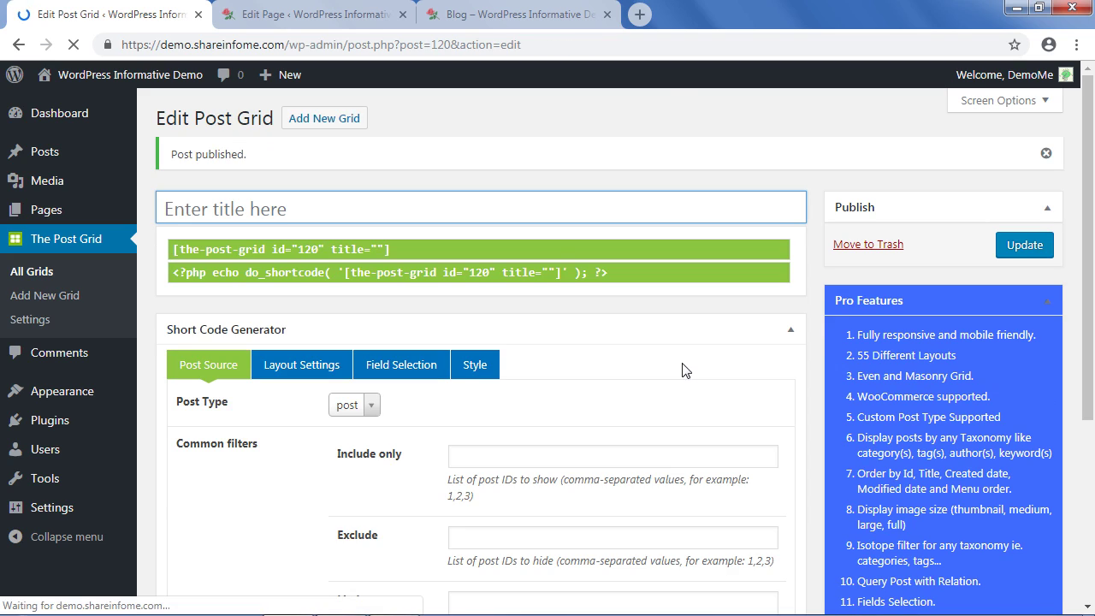
# Set the post grid's layout to Isotope Layout with Column 2.
pyautogui.scroll(-2, 525, 445)
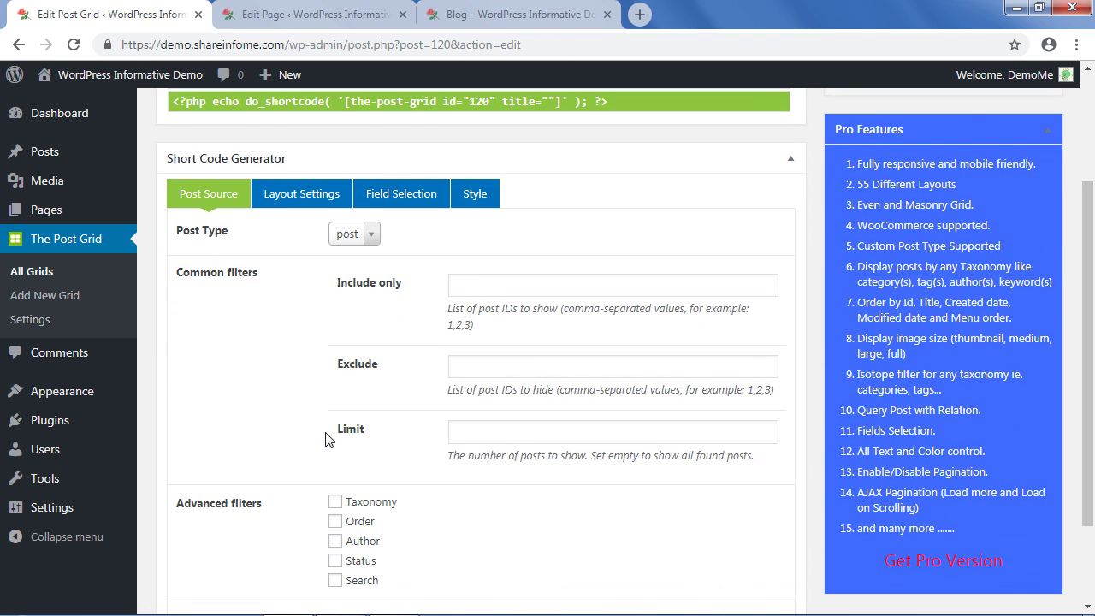
pyautogui.click(401, 197)
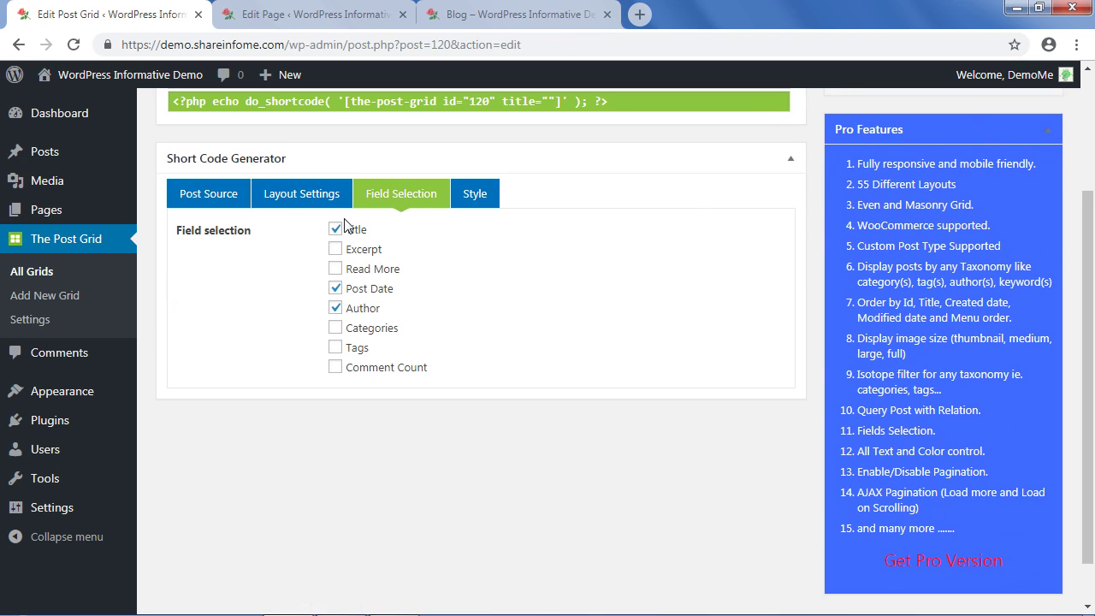
pyautogui.click(293, 198)
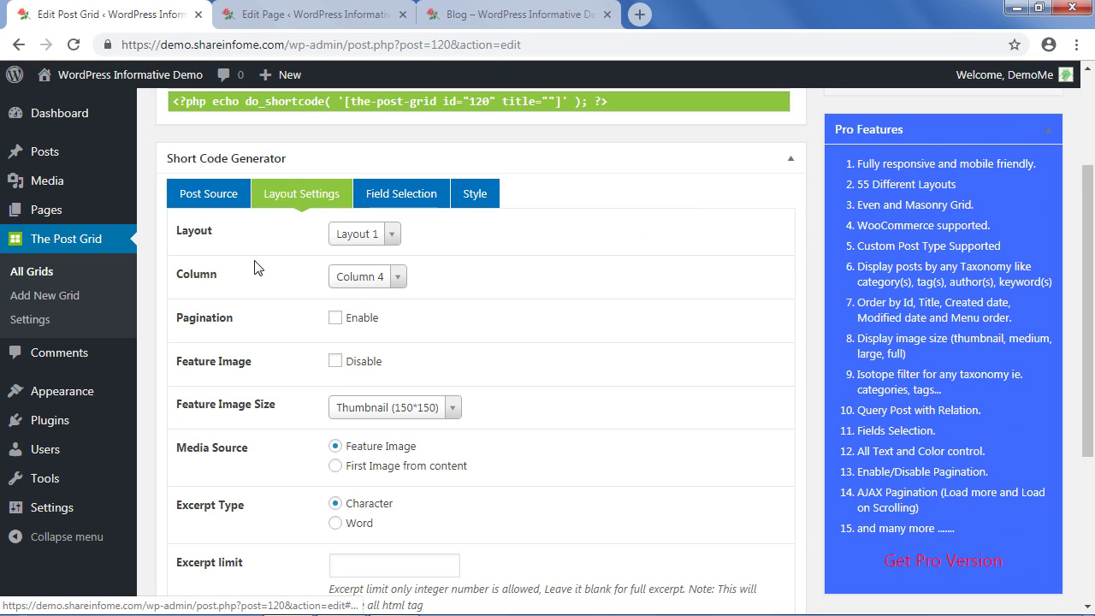
pyautogui.click(352, 234)
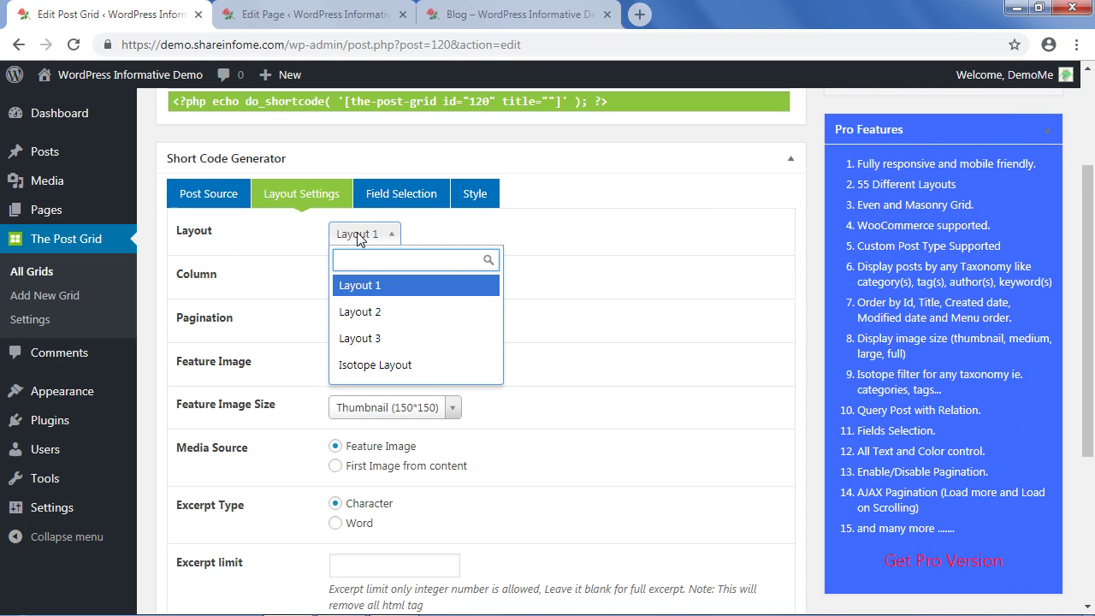
pyautogui.click(376, 365)
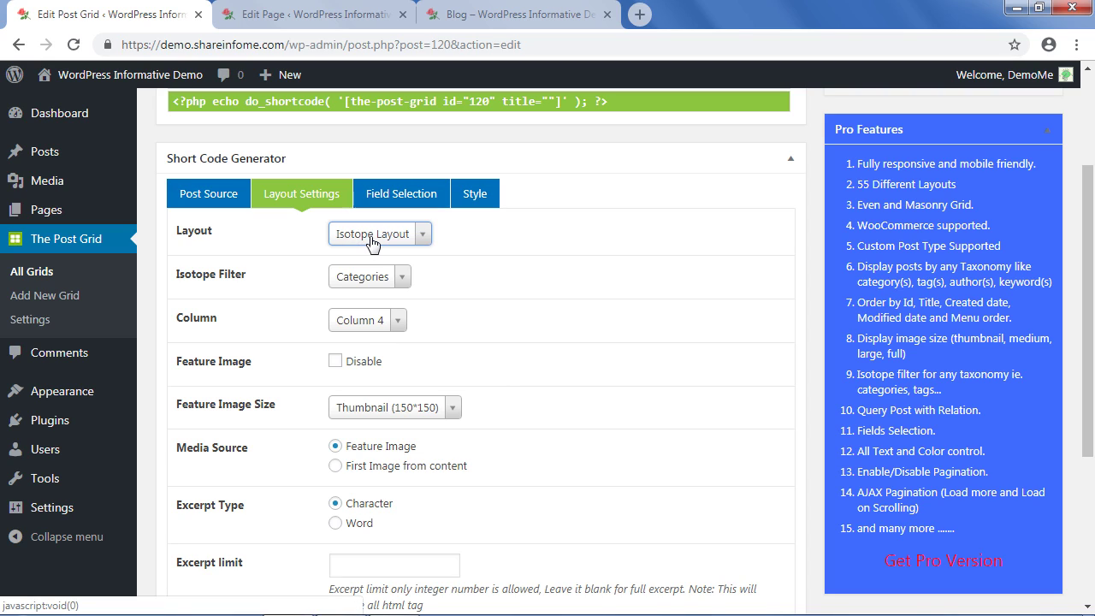
pyautogui.click(370, 320)
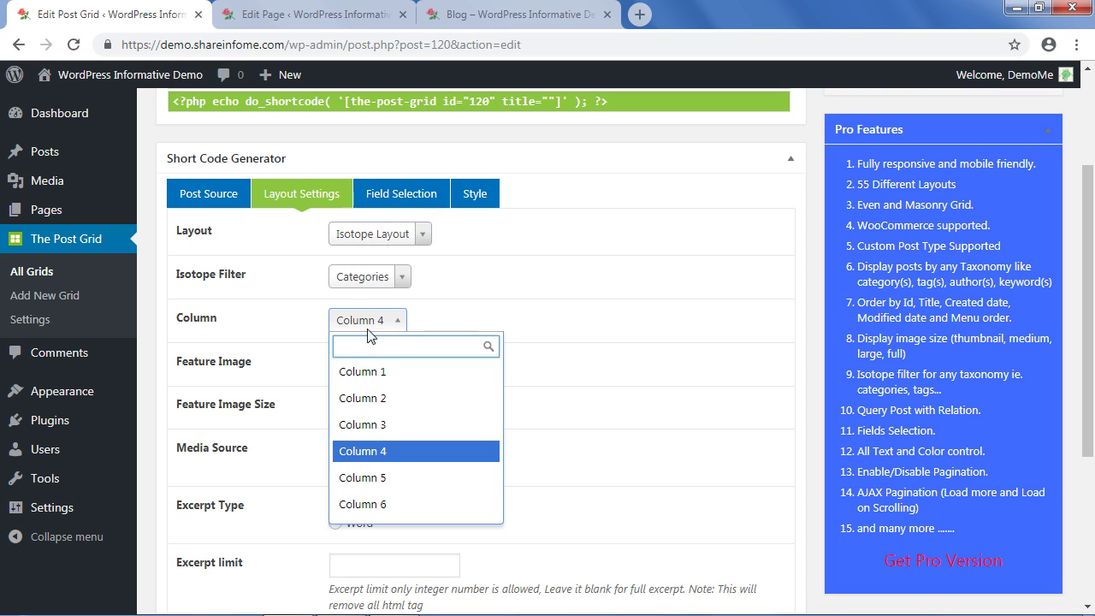
pyautogui.click(369, 399)
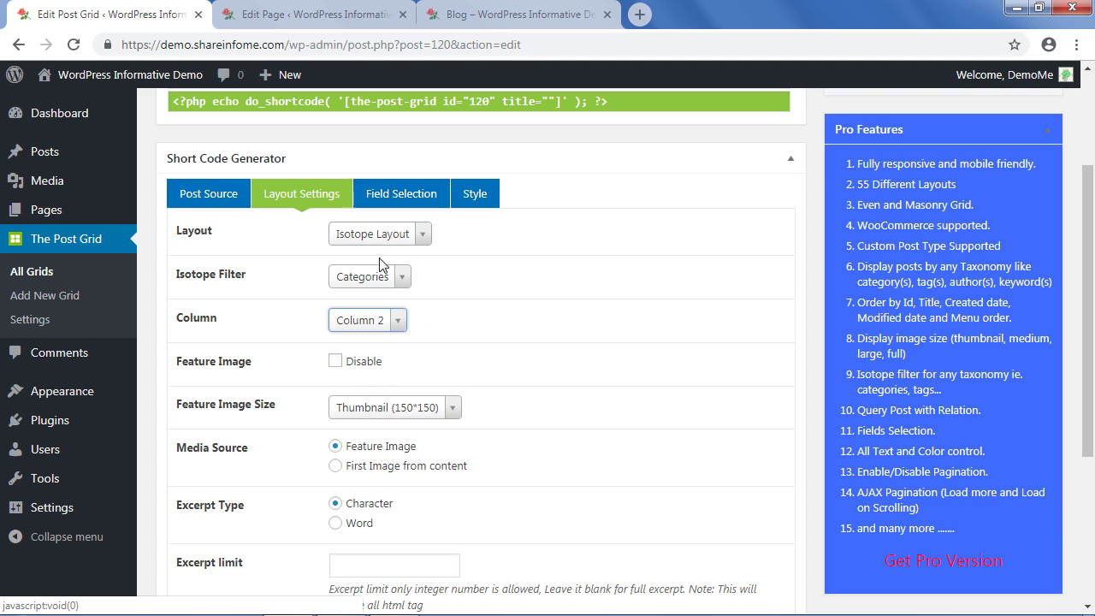
# Set the grid's feature image size to Medium (300*300).
pyautogui.scroll(-2, 532, 425)
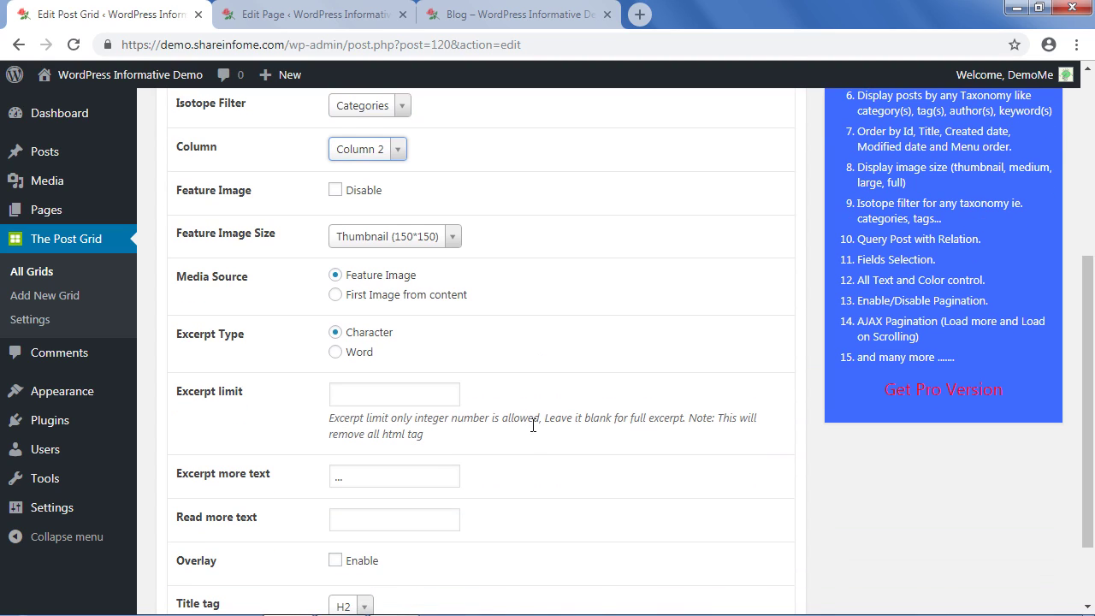
pyautogui.click(428, 240)
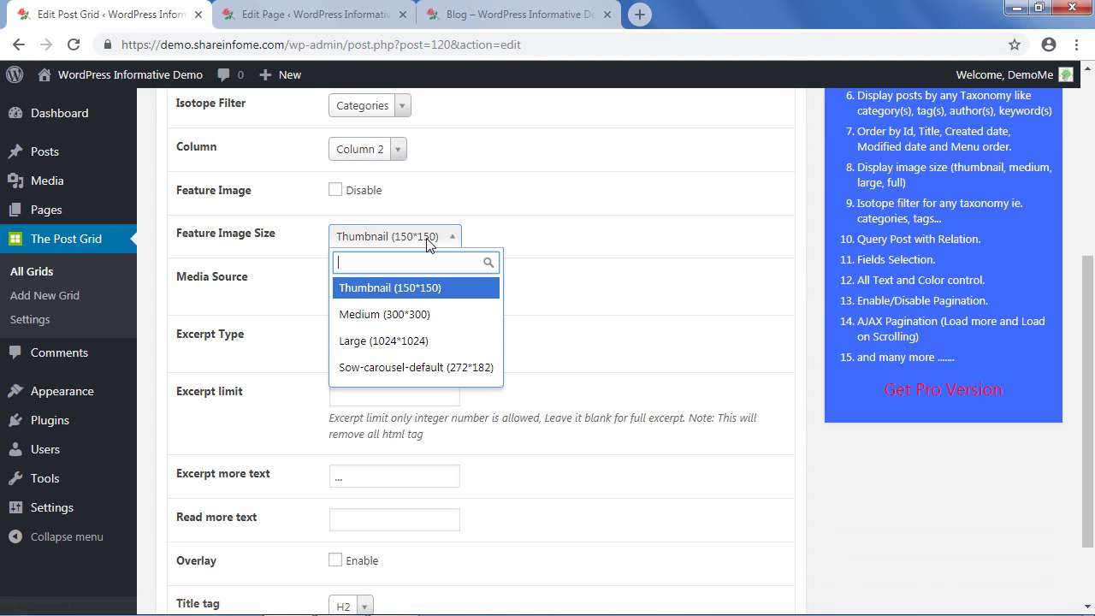
pyautogui.click(405, 314)
pyautogui.scroll(2, 406, 317)
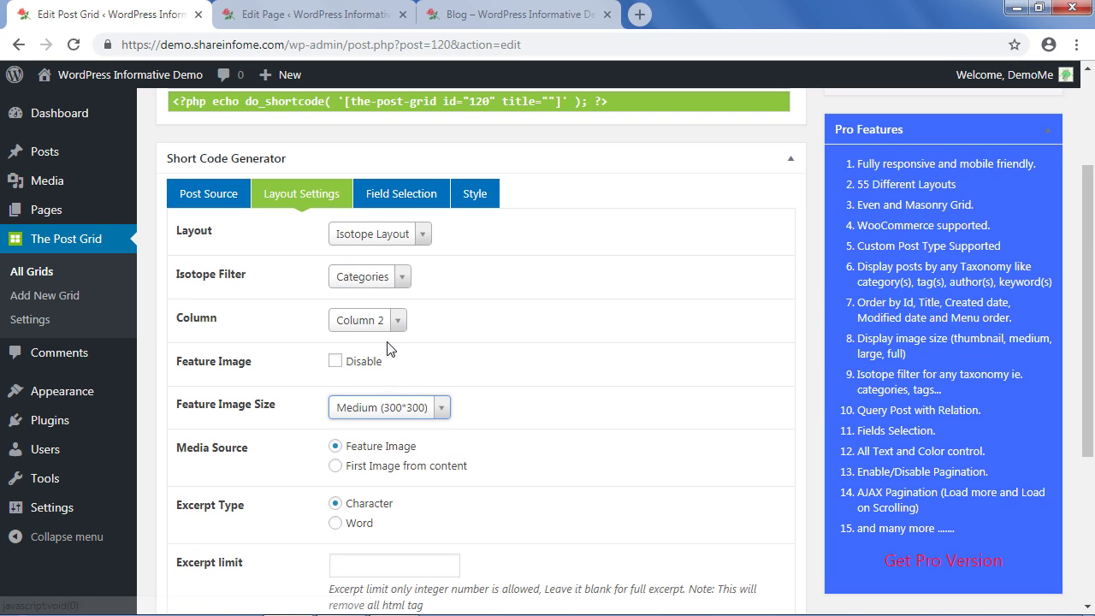
pyautogui.click(376, 285)
pyautogui.click(375, 284)
pyautogui.click(359, 319)
pyautogui.click(358, 325)
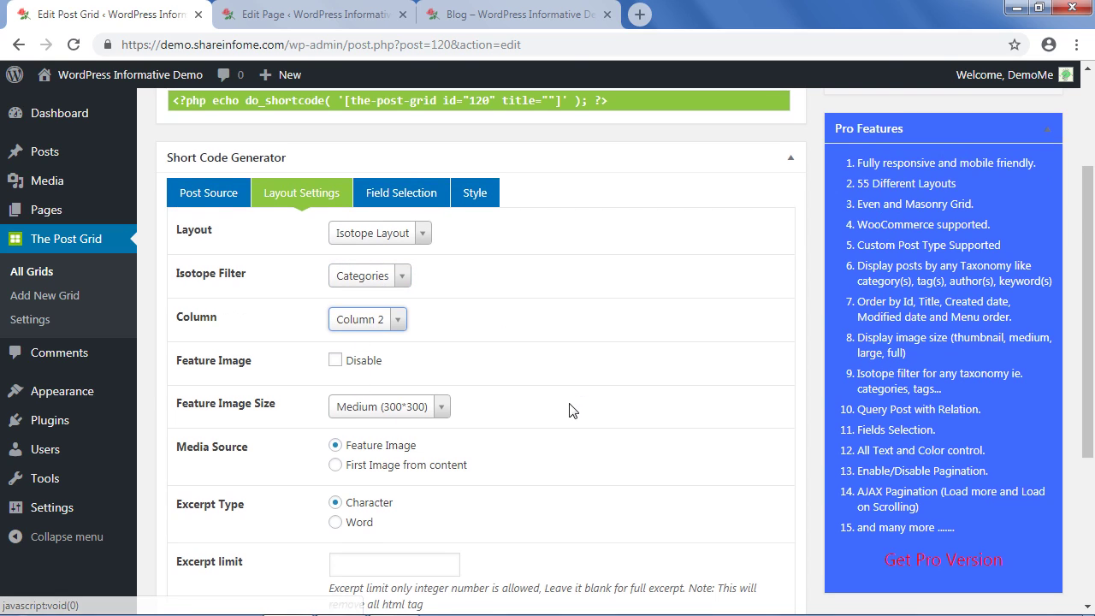
# Set the grid's excerpt type to Word and update the post grid.
pyautogui.scroll(-2, 437, 382)
pyautogui.scroll(-1, 430, 371)
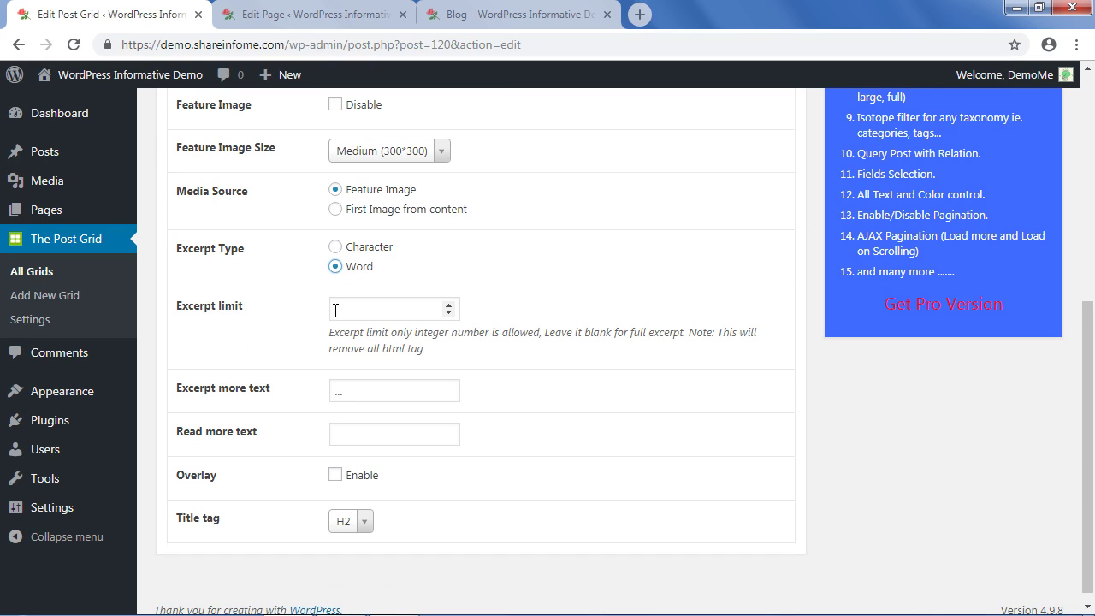
pyautogui.scroll(-1, 285, 369)
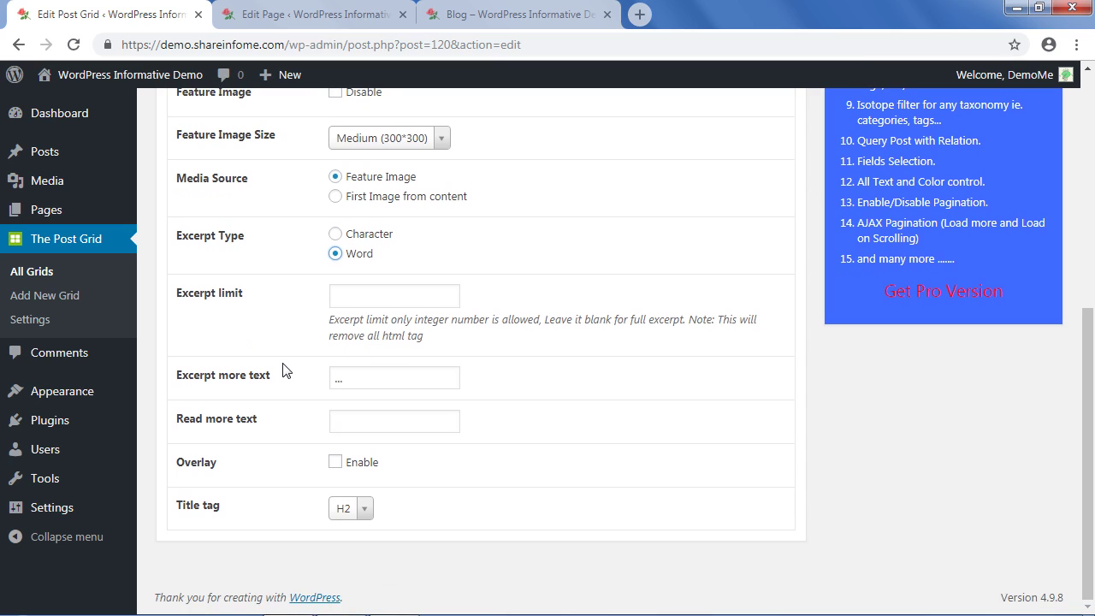
pyautogui.scroll(4, 763, 404)
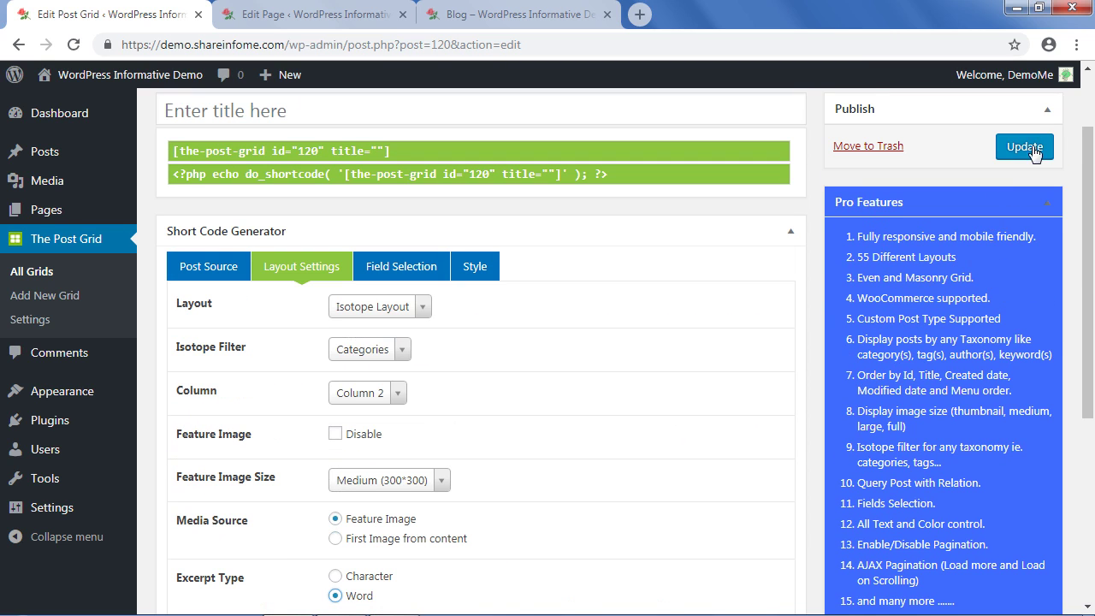
pyautogui.click(1024, 147)
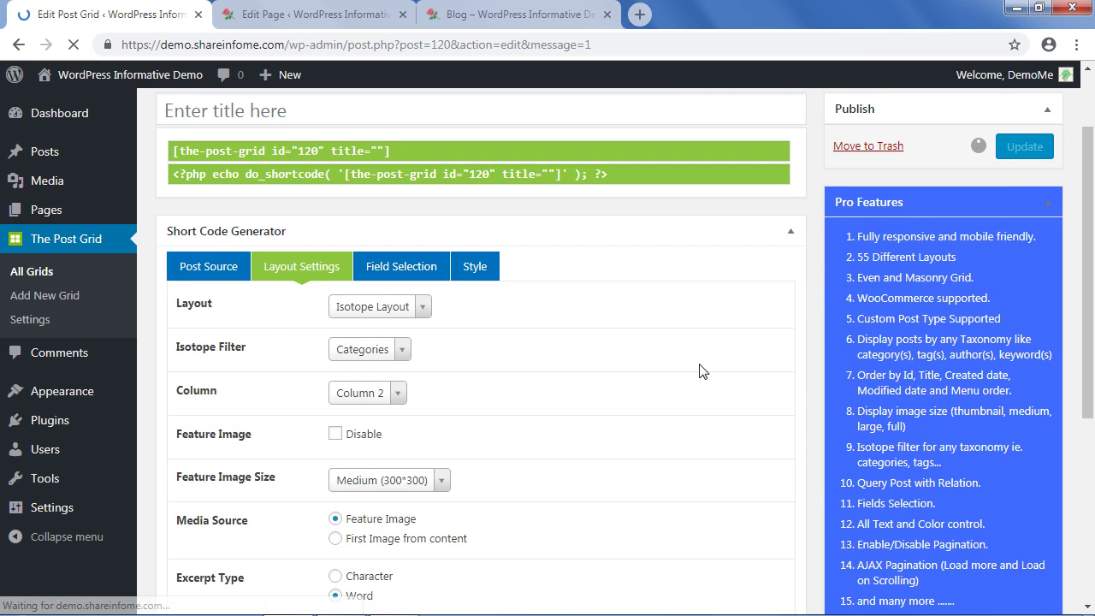
pyautogui.scroll(-2, 623, 465)
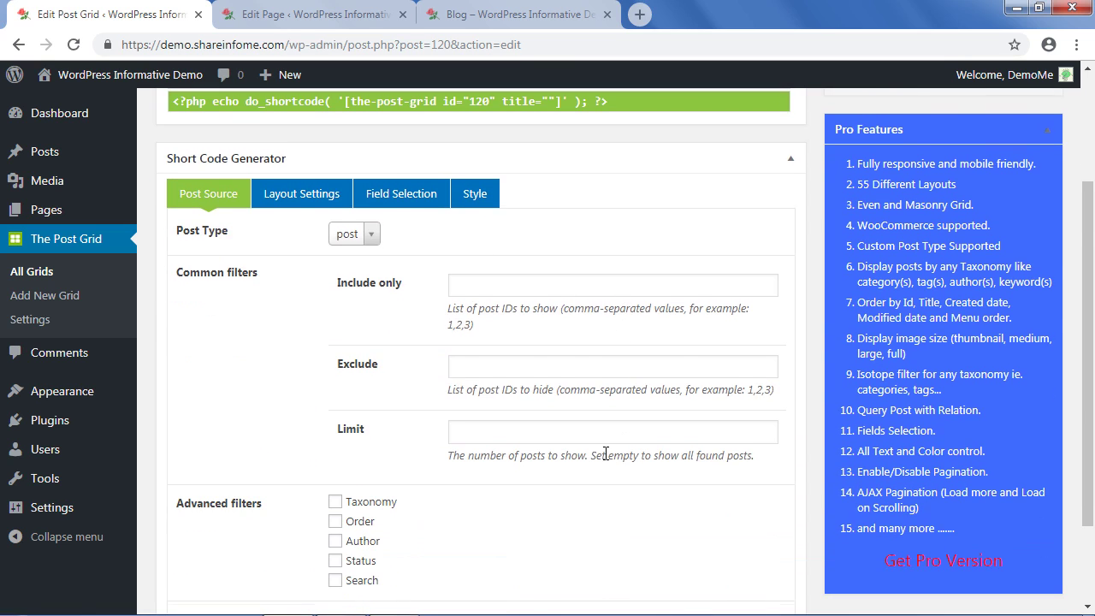
pyautogui.scroll(-2, 596, 450)
pyautogui.scroll(4, 596, 449)
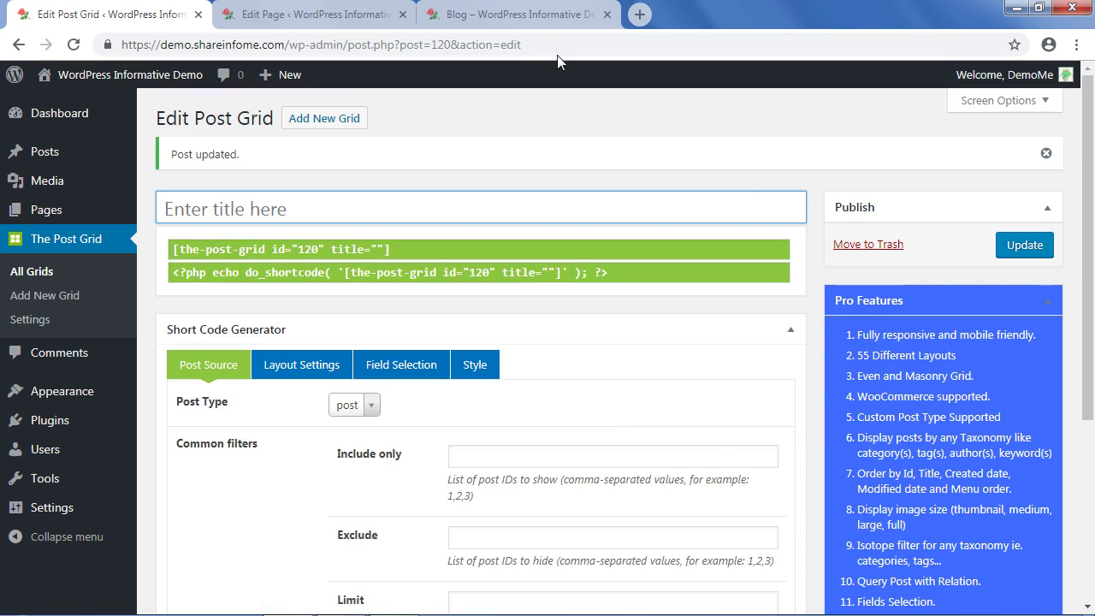
# Reload the Blog page and examine the updated post grid's columns, images, author and date details.
pyautogui.click(529, 14)
pyautogui.click(74, 44)
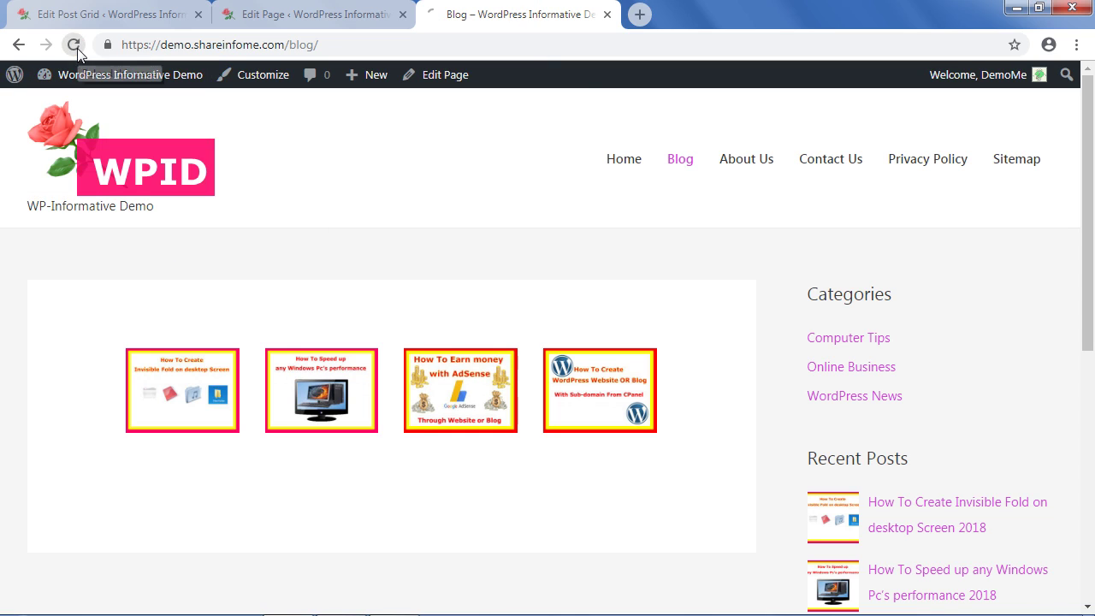
pyautogui.scroll(-4, 416, 315)
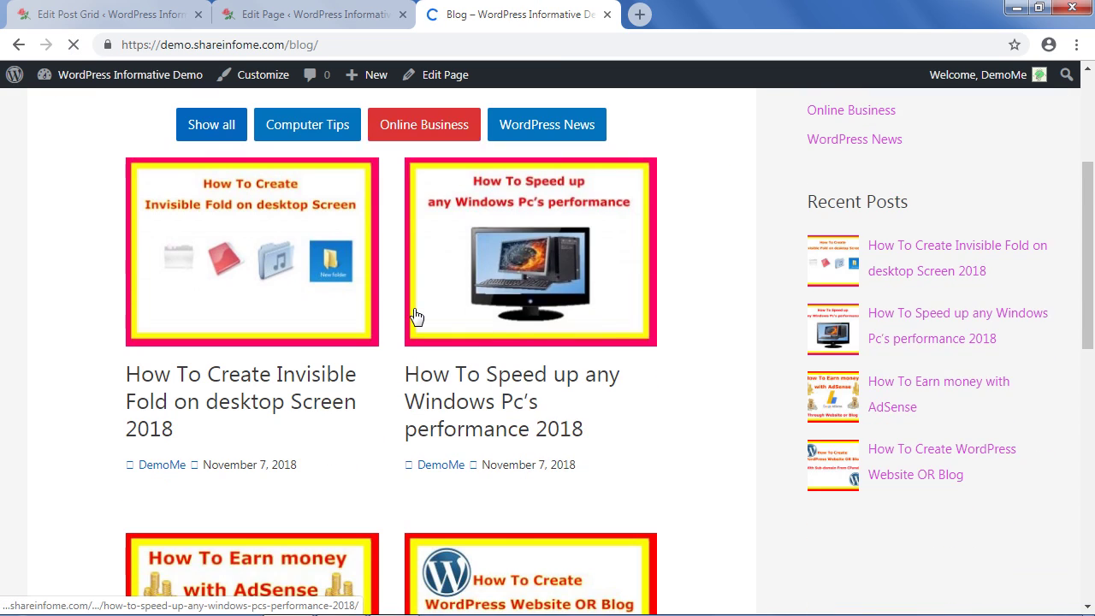
pyautogui.scroll(-5, 379, 390)
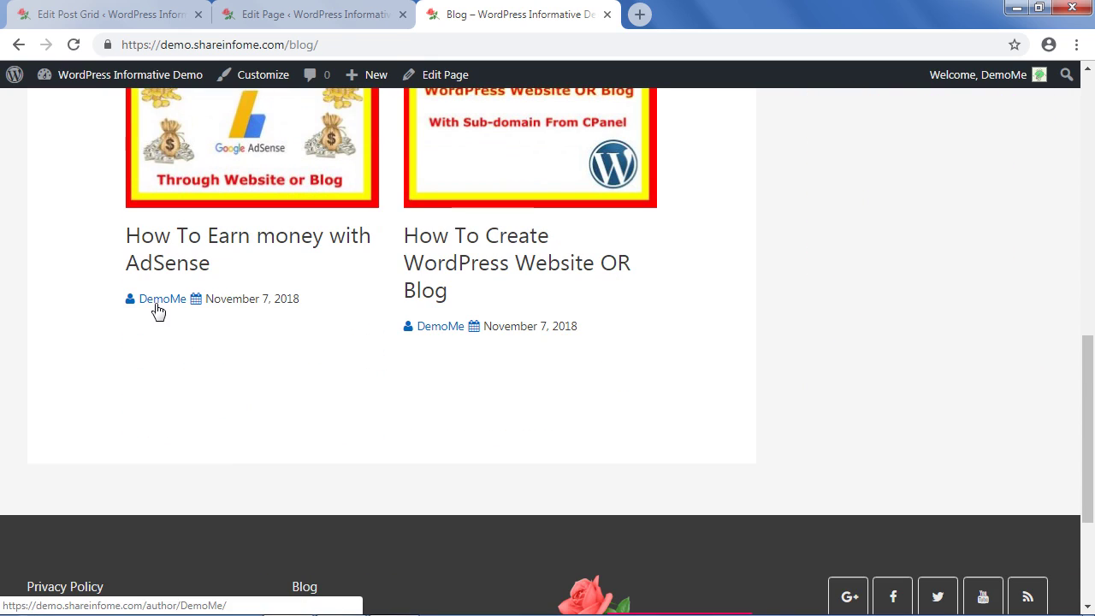
pyautogui.moveTo(302, 306); pyautogui.dragTo(124, 300)
pyautogui.click(180, 325)
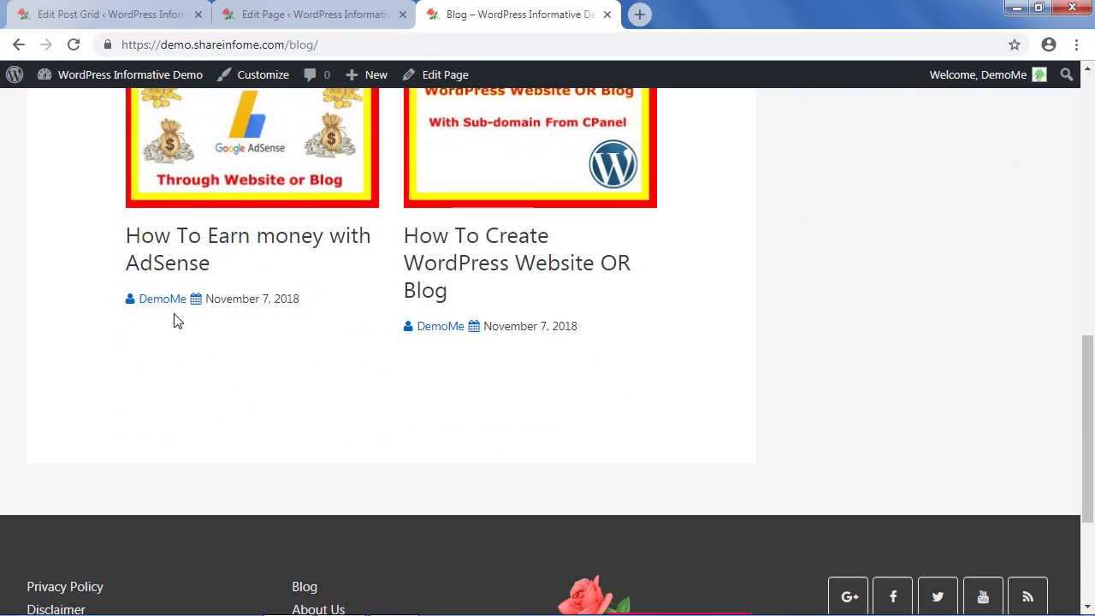
pyautogui.scroll(10, 295, 351)
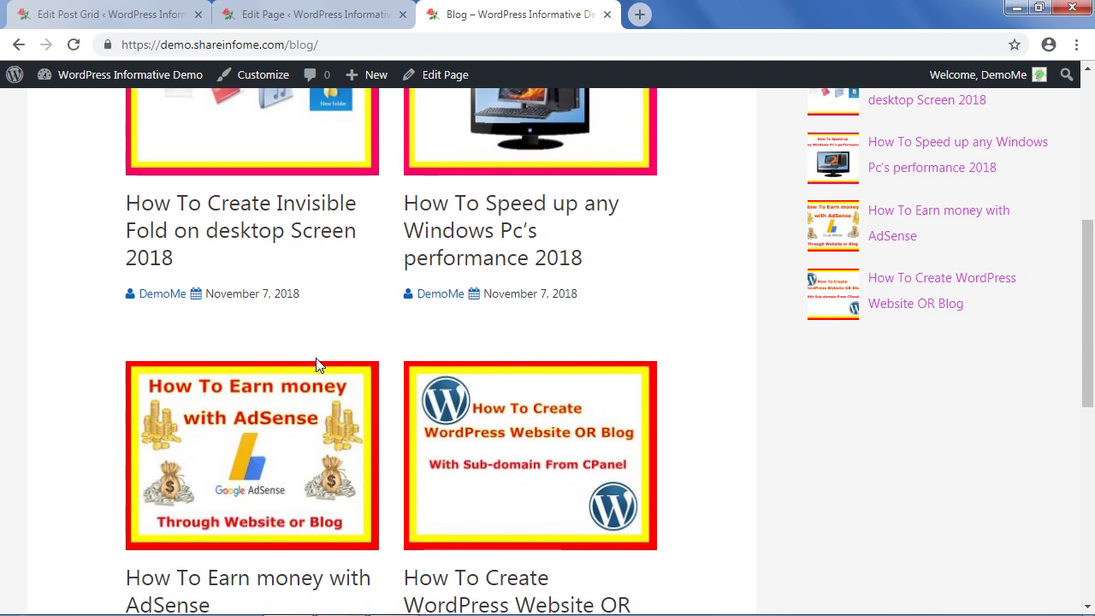
pyautogui.scroll(-2, 373, 350)
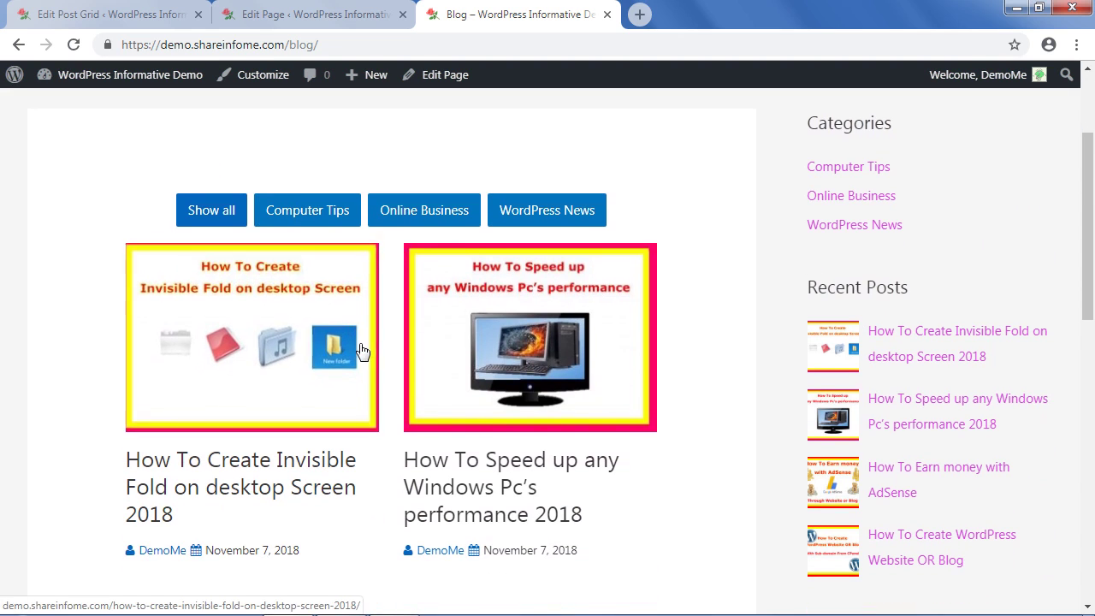
# Filter the Blog page grid by WordPress News, Online Business and Computer Tips, and show all posts again.
pyautogui.click(218, 212)
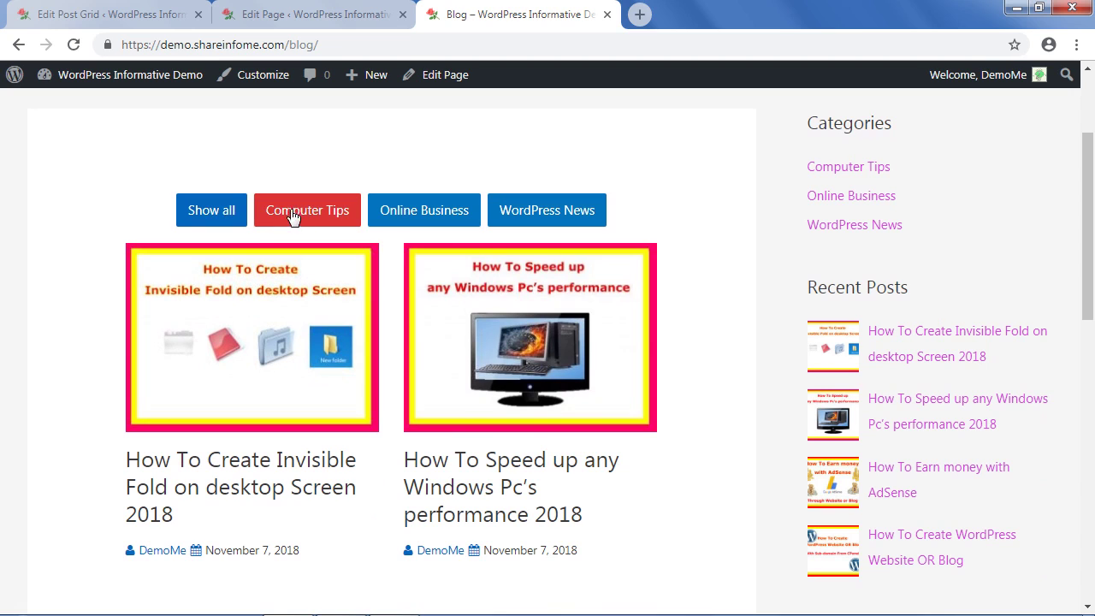
pyautogui.click(554, 214)
pyautogui.scroll(-2, 628, 320)
pyautogui.scroll(1, 628, 320)
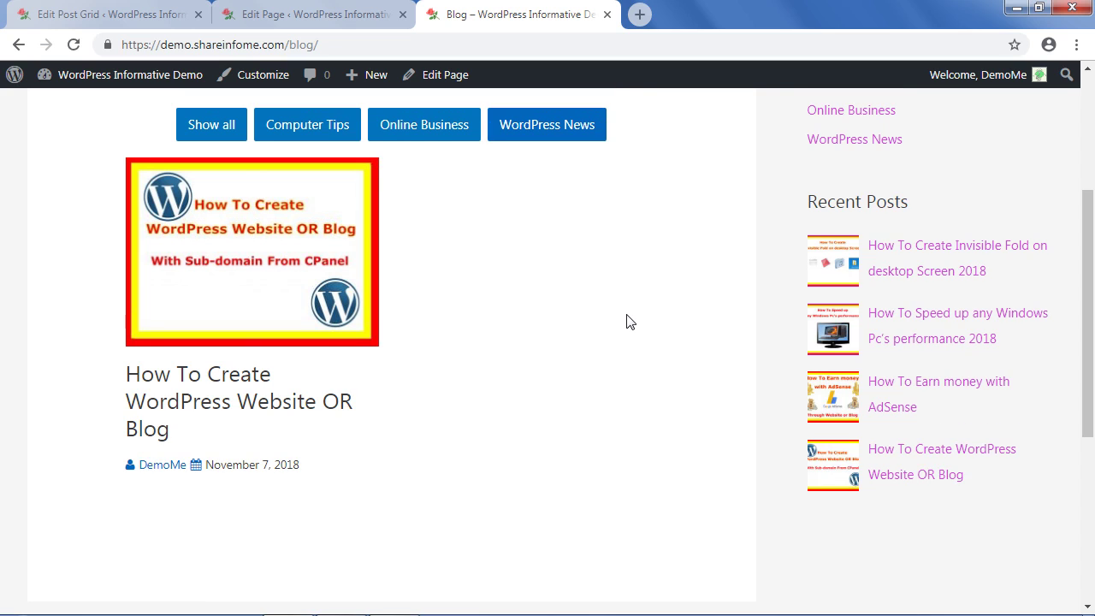
pyautogui.click(431, 131)
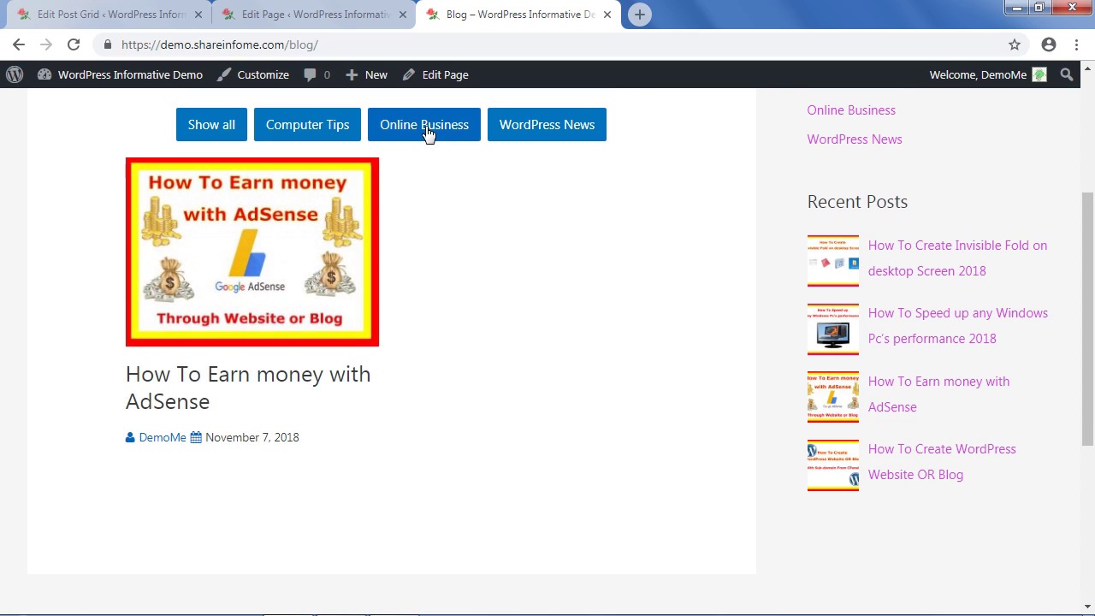
pyautogui.click(325, 128)
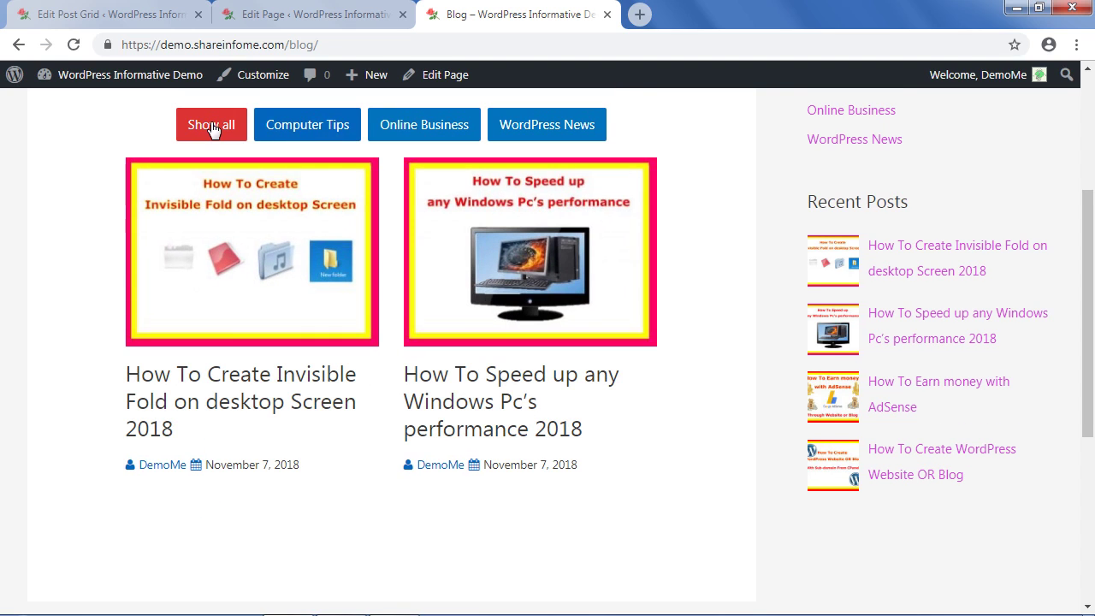
pyautogui.click(207, 128)
pyautogui.scroll(-2, 335, 413)
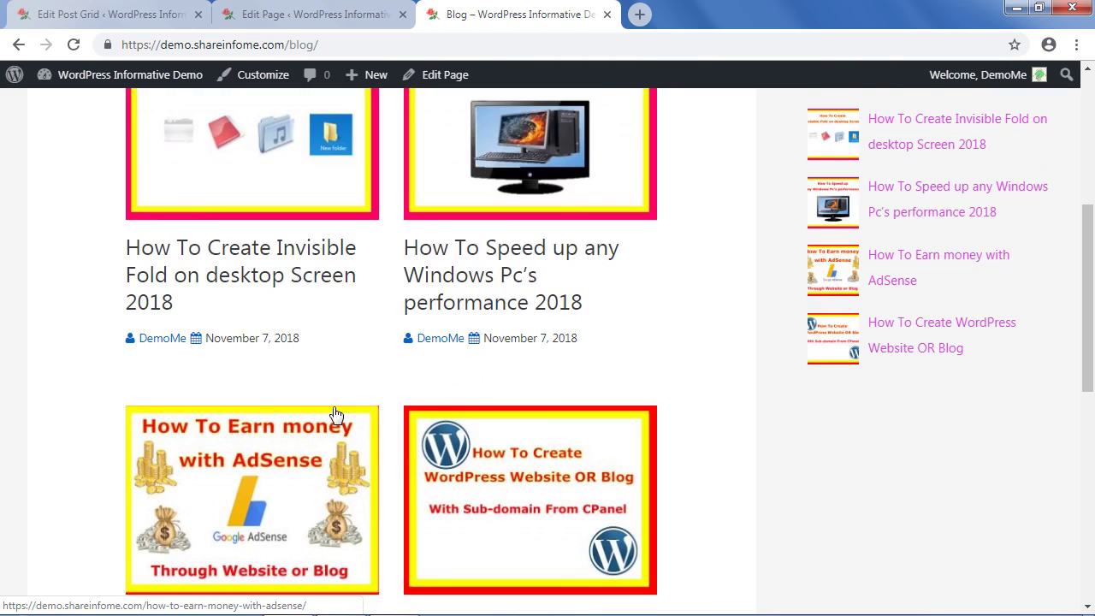
pyautogui.scroll(2, 301, 182)
# Recheck the grid's category filters in the order Online Business, WordPress News, Online Business and Computer Tips, and return to all posts.
pyautogui.click(402, 126)
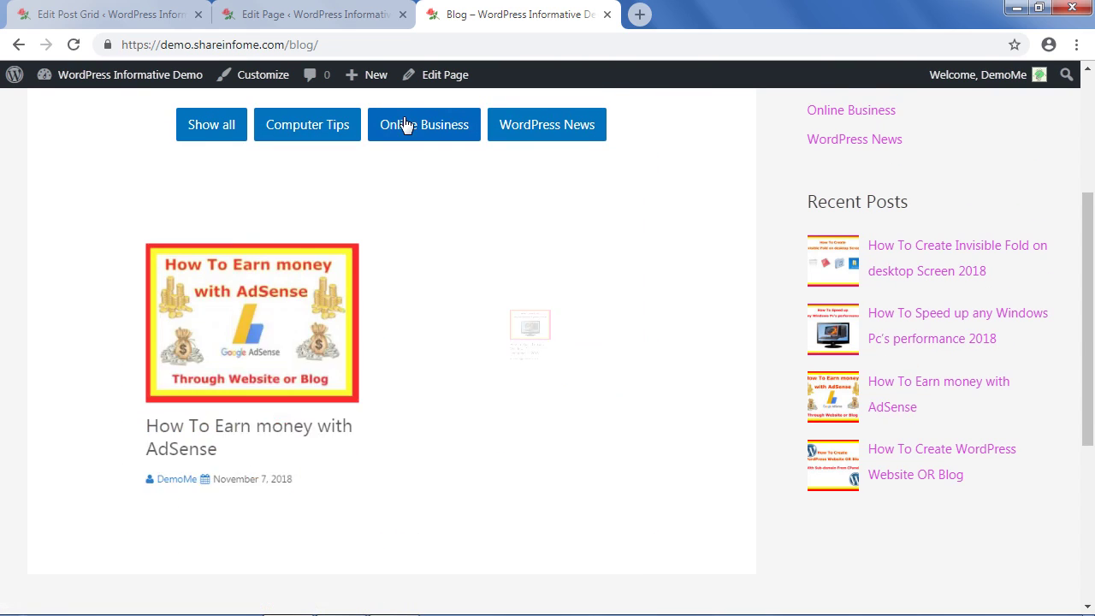
pyautogui.click(531, 131)
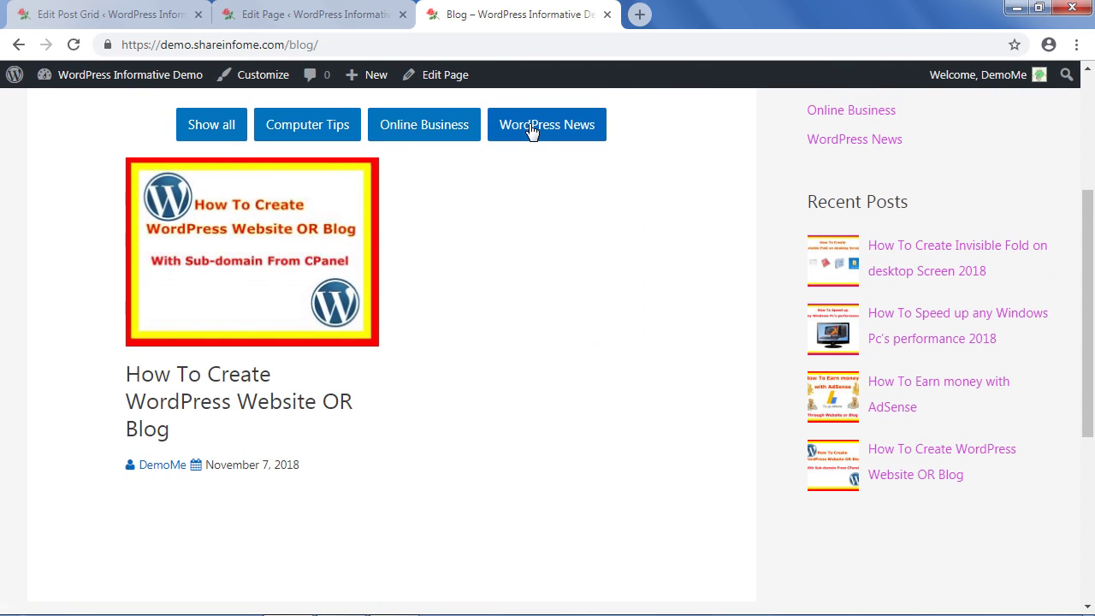
pyautogui.click(441, 128)
pyautogui.click(334, 123)
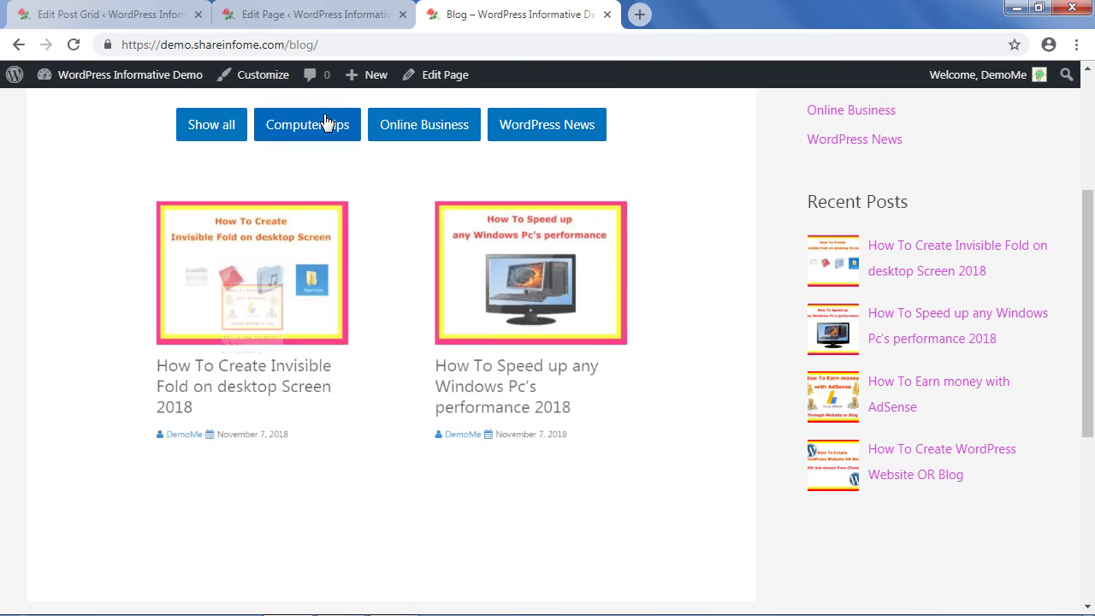
pyautogui.click(210, 126)
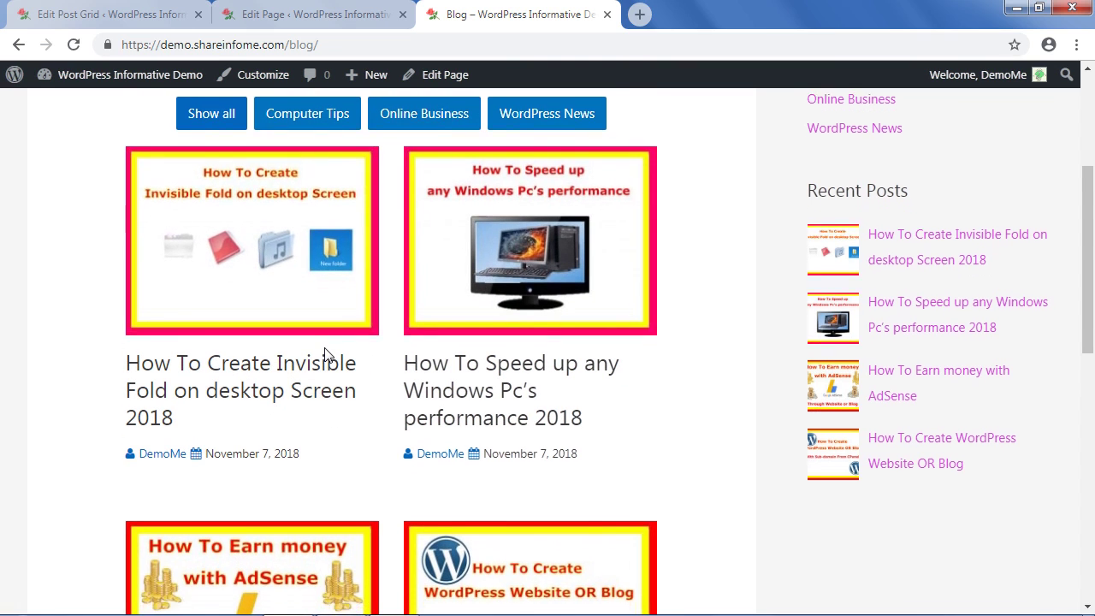
pyautogui.scroll(-3, 327, 355)
pyautogui.scroll(3, 327, 355)
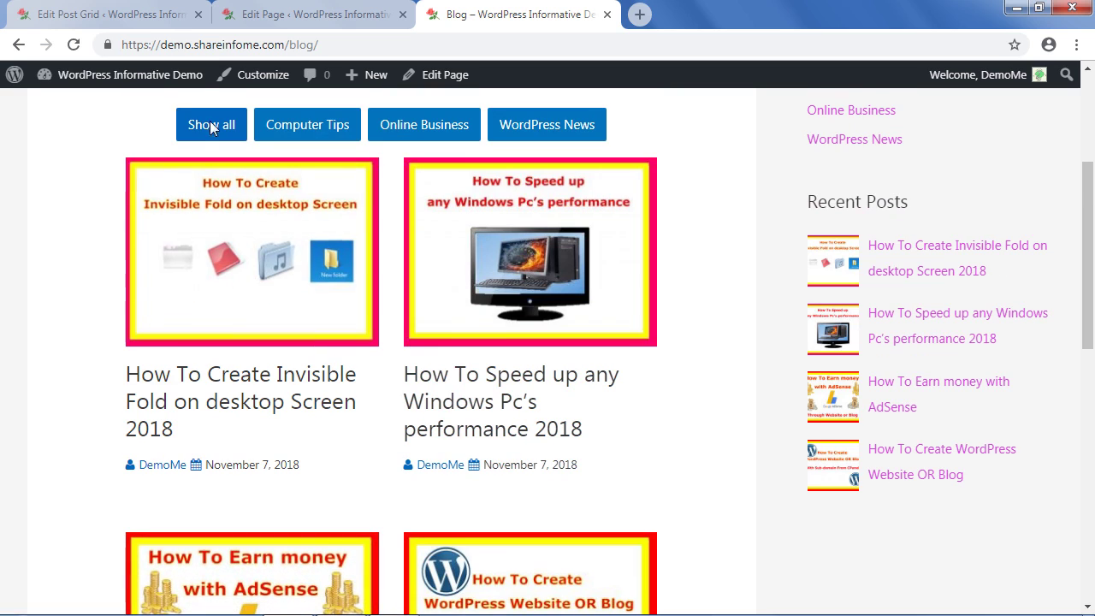
# Set the post grid's feature image size to Thumbnail (150*150), update the grid and reload the Blog page.
pyautogui.click(260, 12)
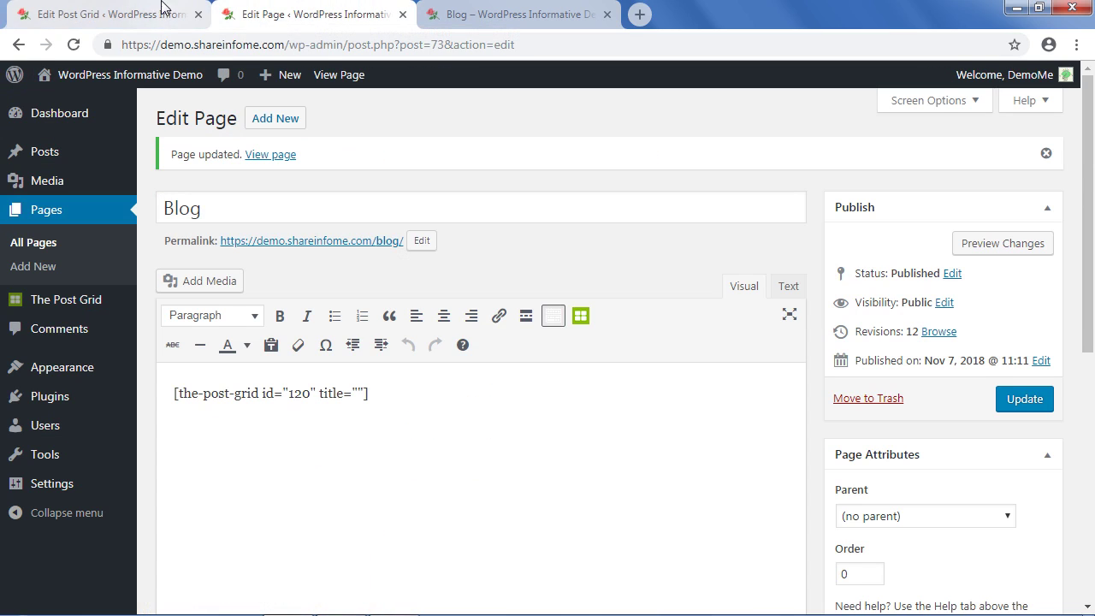
pyautogui.click(128, 11)
pyautogui.scroll(-1, 343, 405)
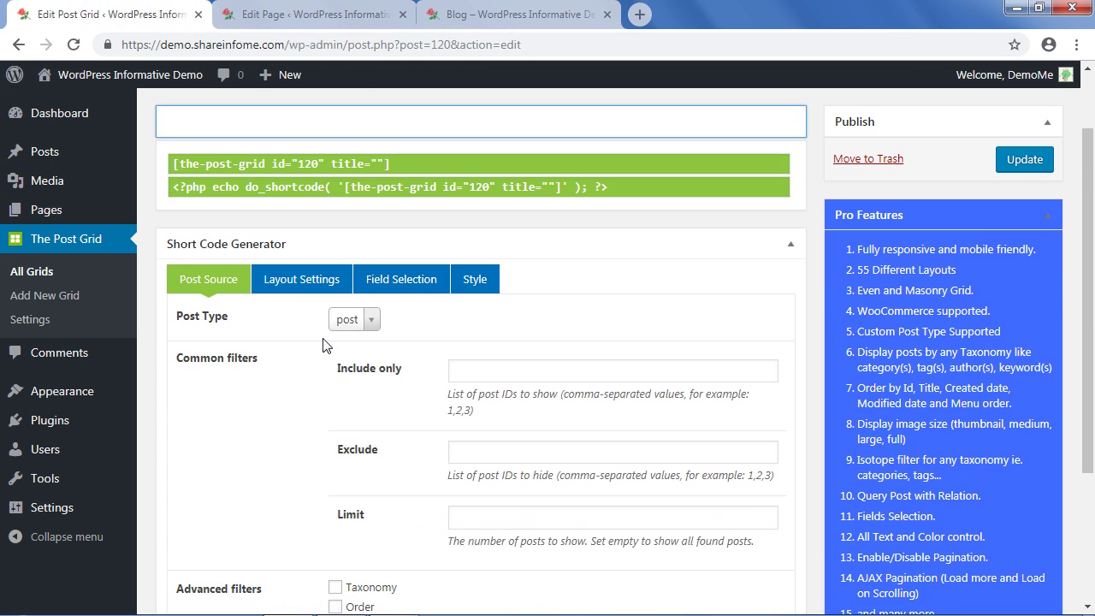
pyautogui.click(308, 279)
pyautogui.scroll(-2, 406, 428)
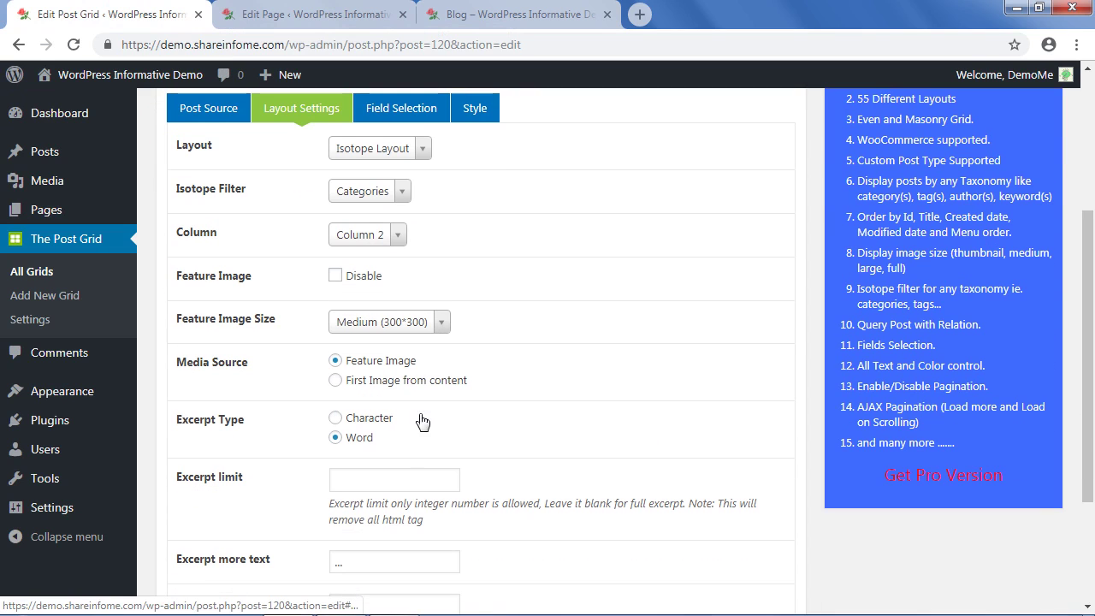
pyautogui.click(402, 323)
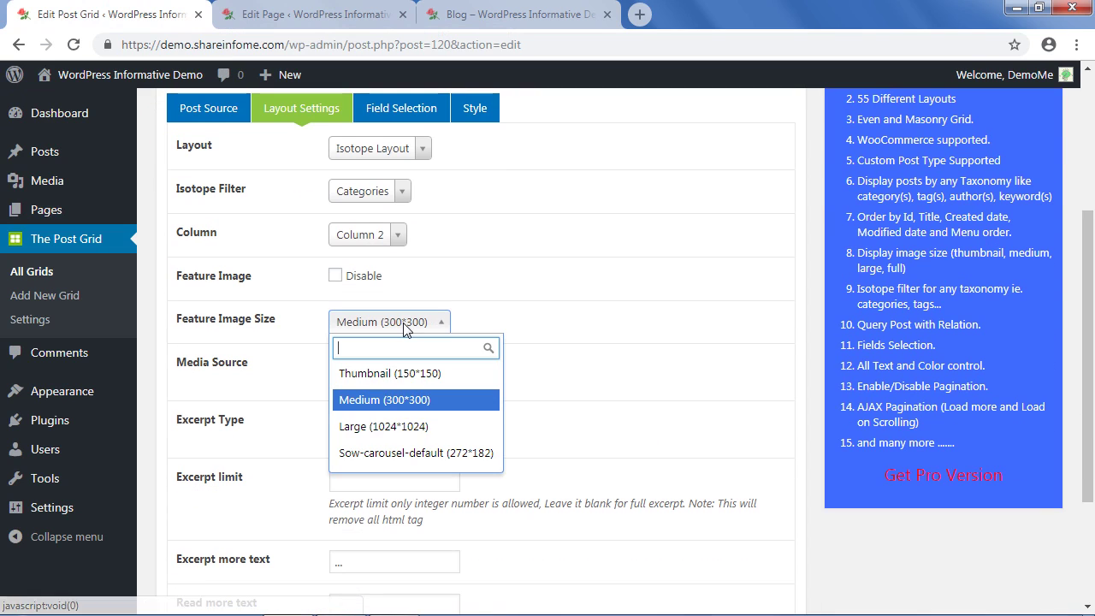
pyautogui.click(404, 382)
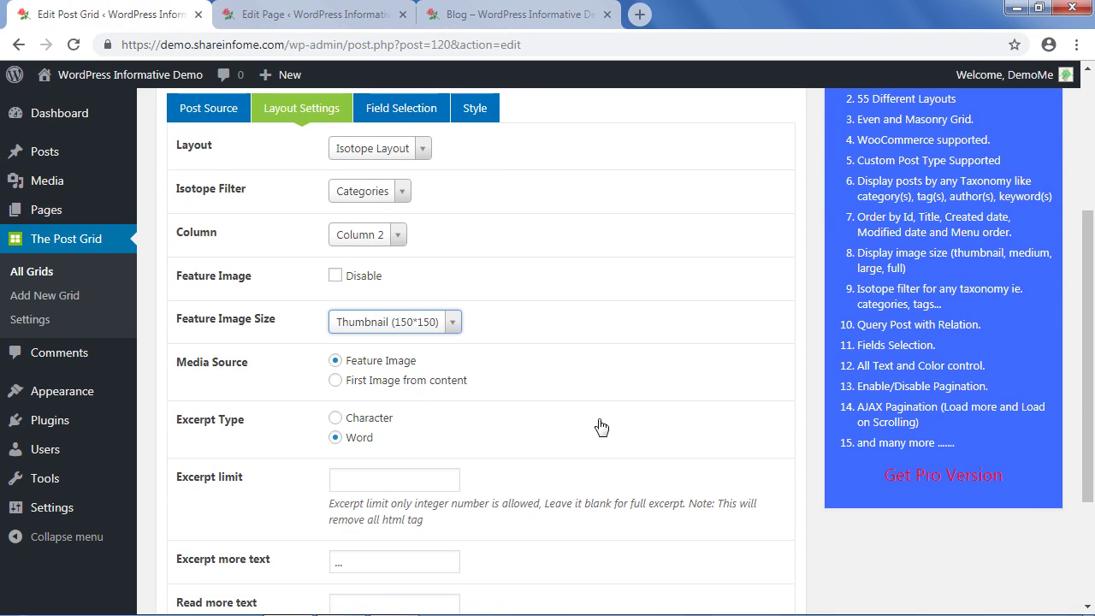
pyautogui.scroll(3, 772, 428)
pyautogui.click(1025, 246)
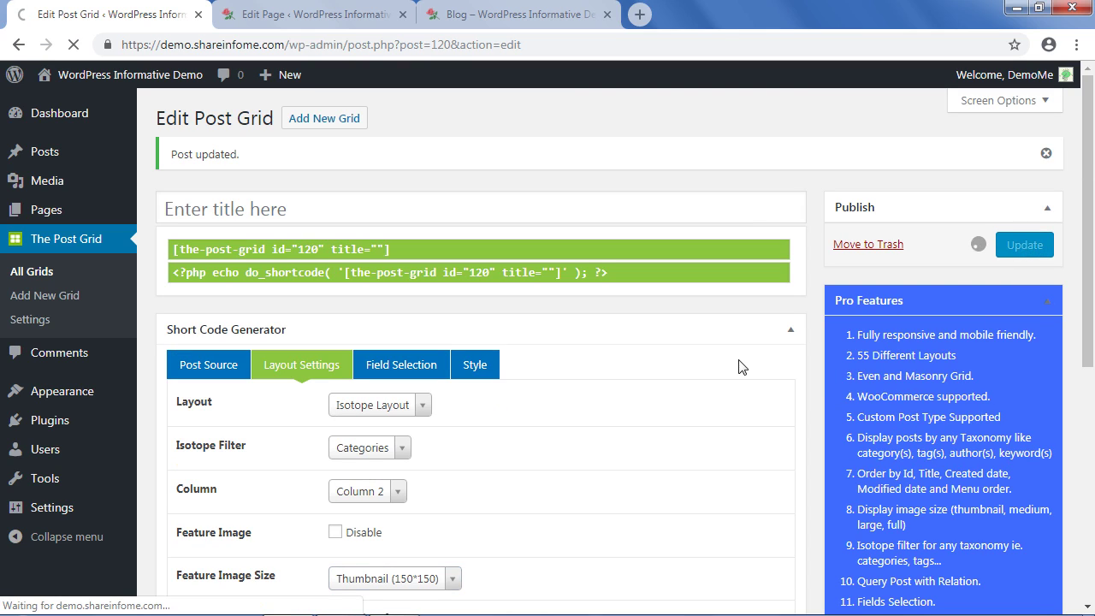
pyautogui.click(558, 14)
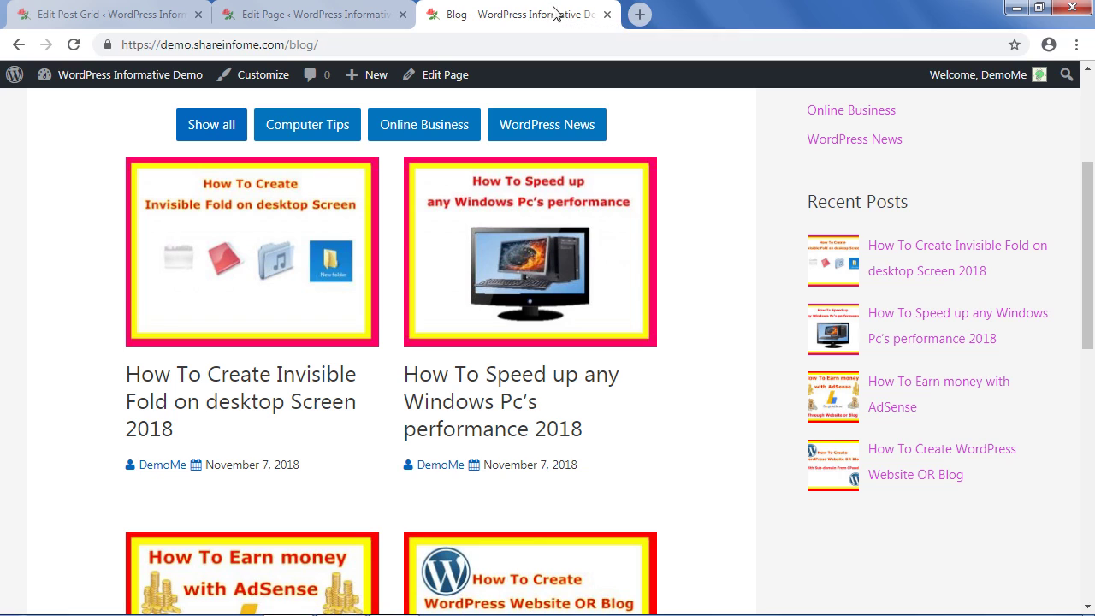
pyautogui.click(74, 45)
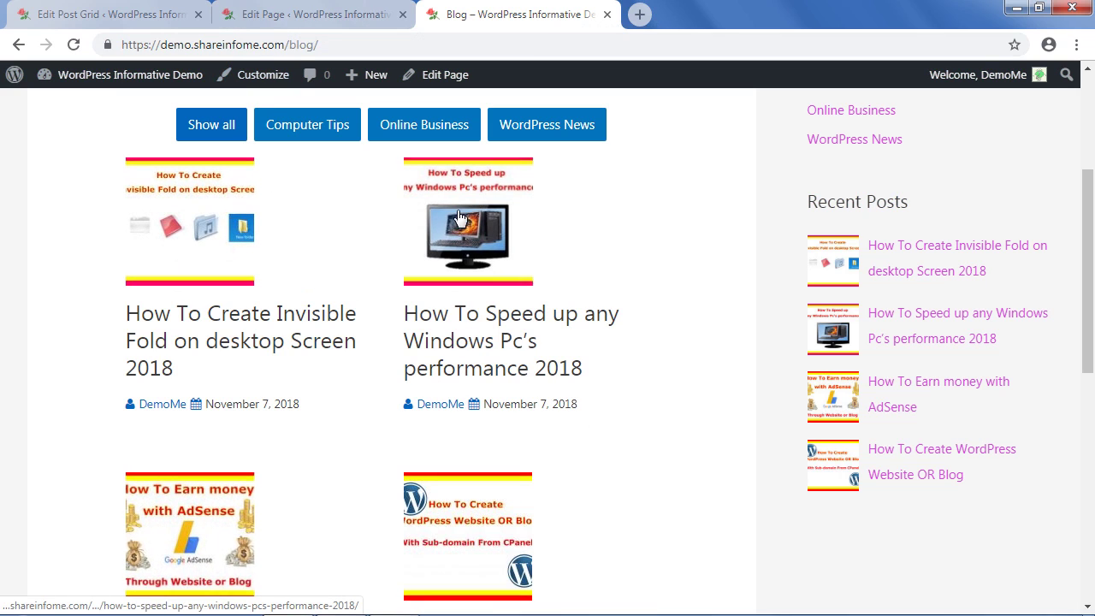
# Set the post grid's feature image size to Medium (300*300), update the grid and reload the Blog page.
pyautogui.click(149, 22)
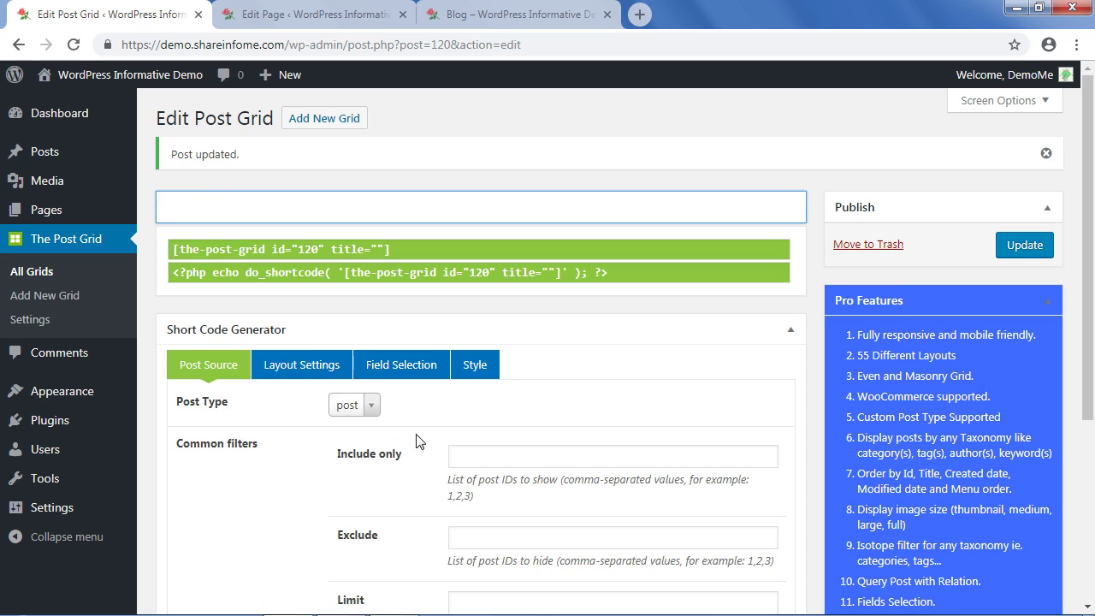
pyautogui.scroll(-2, 419, 411)
pyautogui.click(327, 200)
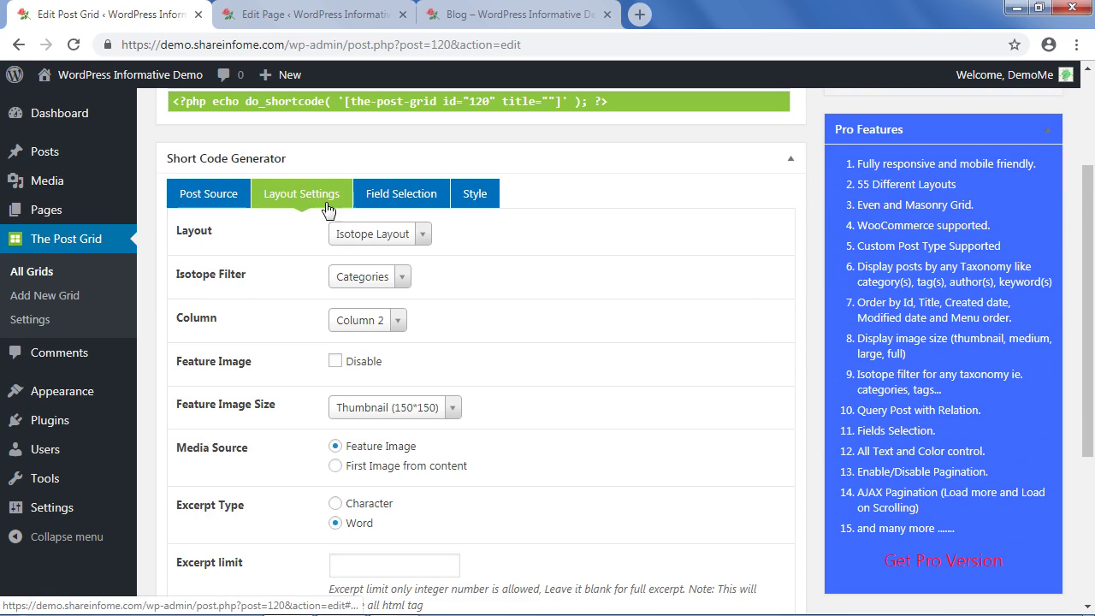
pyautogui.scroll(-1, 479, 402)
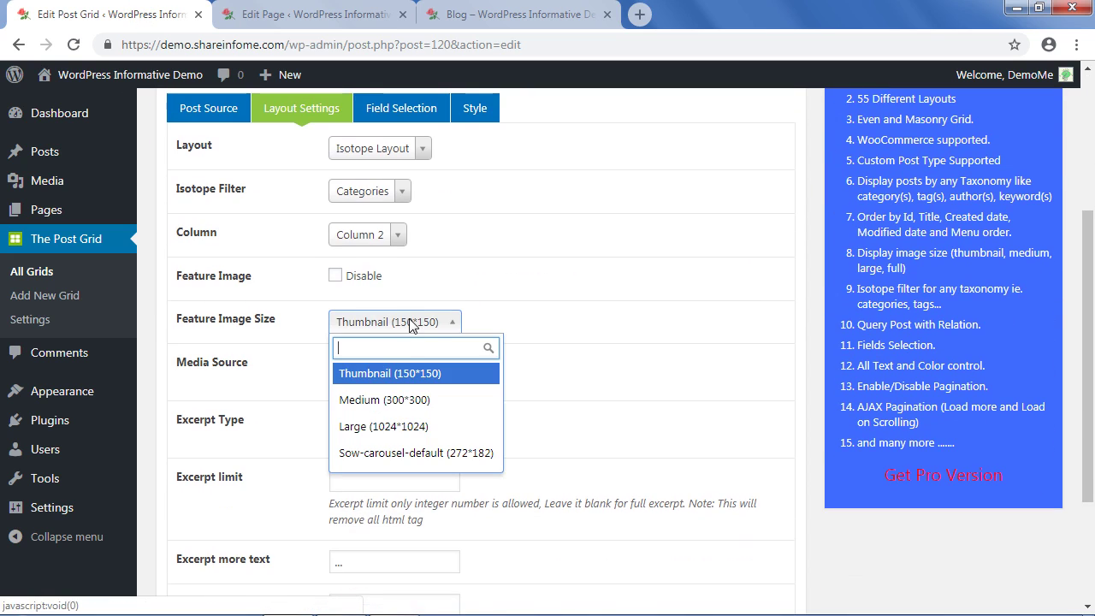
pyautogui.click(407, 400)
pyautogui.scroll(3, 641, 372)
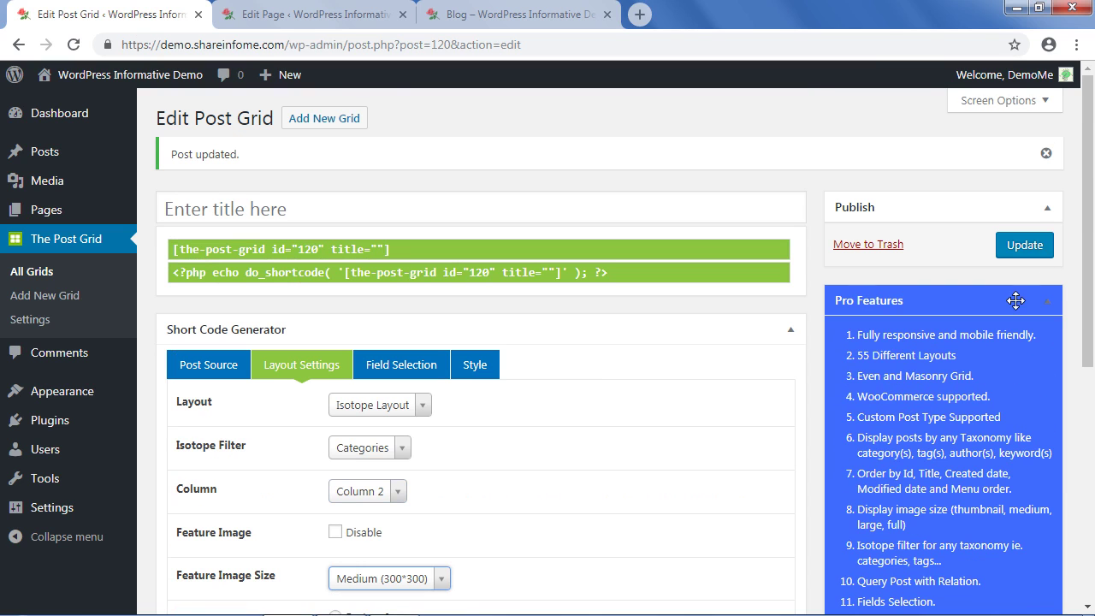
pyautogui.click(1033, 254)
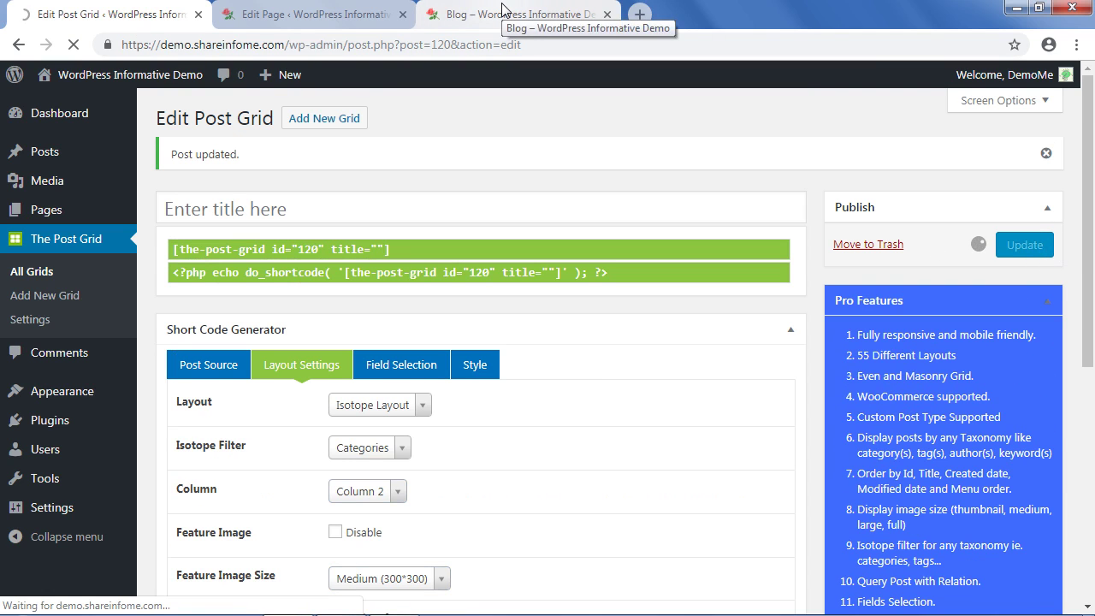
pyautogui.click(443, 25)
pyautogui.click(70, 46)
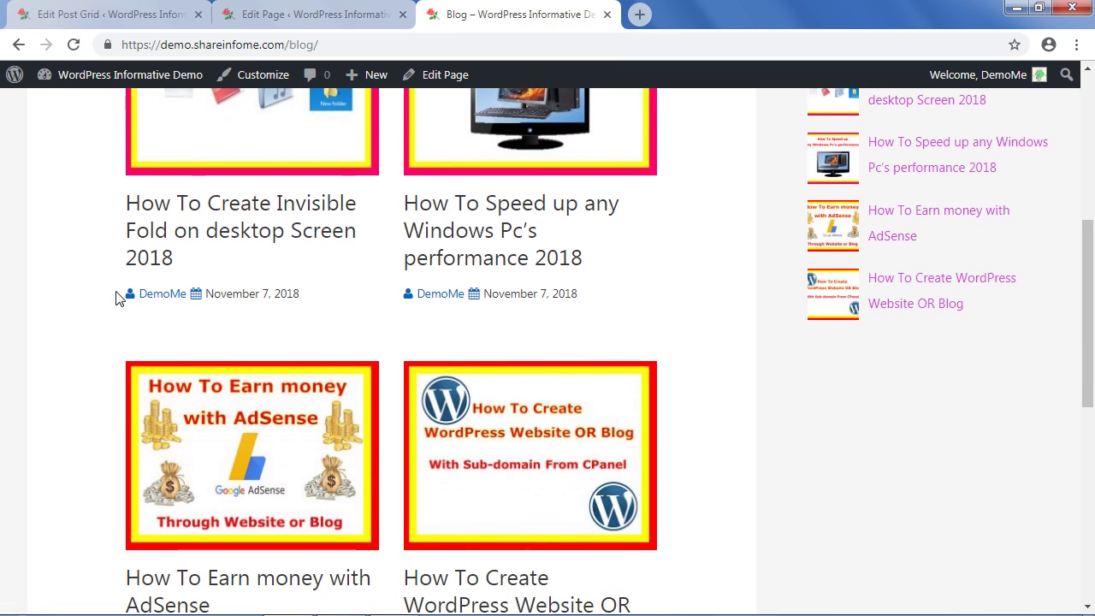
# Review the post grid's post source and layout settings, and compare them with the grid on the Blog page.
pyautogui.click(104, 15)
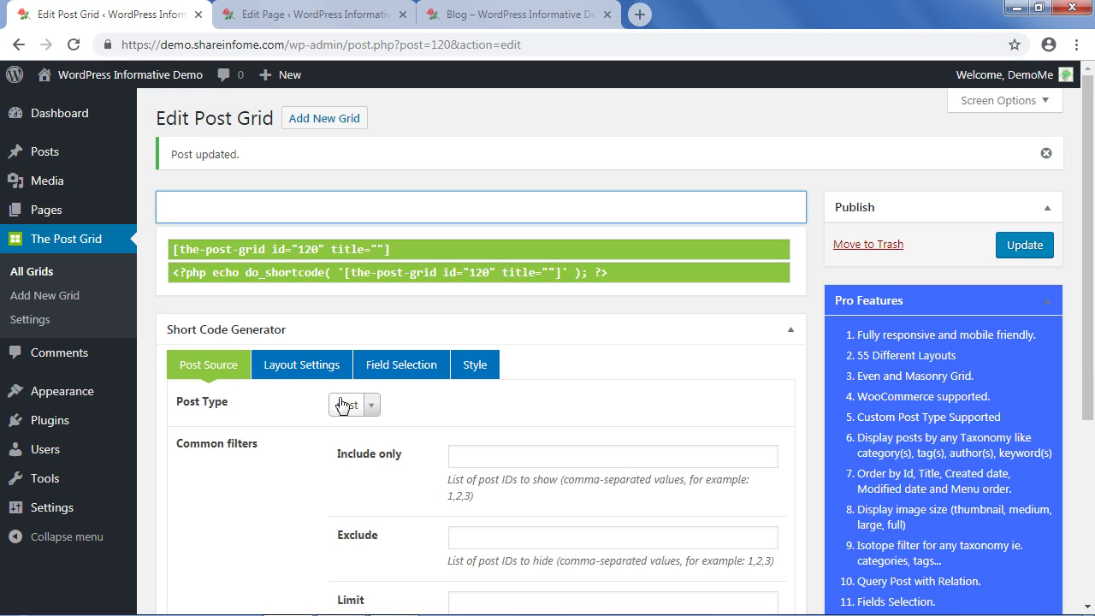
pyautogui.scroll(-2, 397, 400)
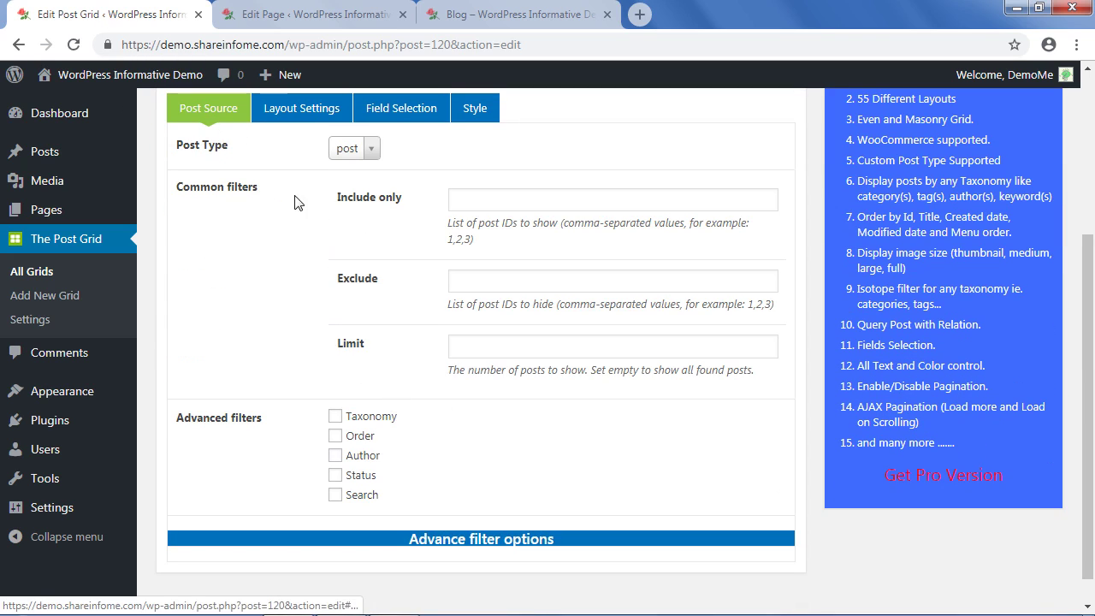
pyautogui.scroll(-1, 369, 357)
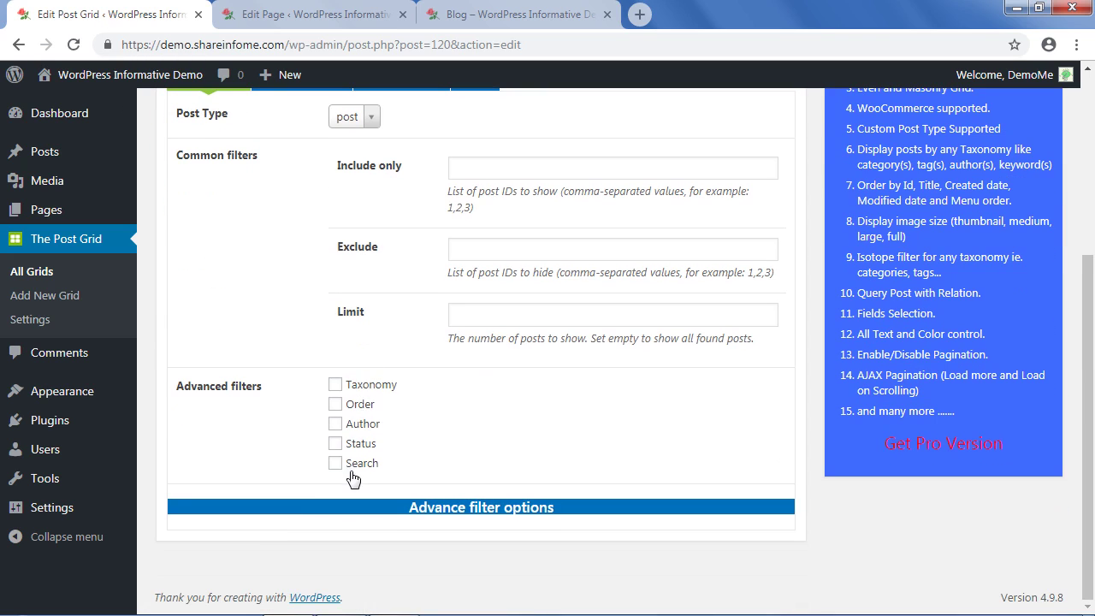
pyautogui.scroll(1, 403, 282)
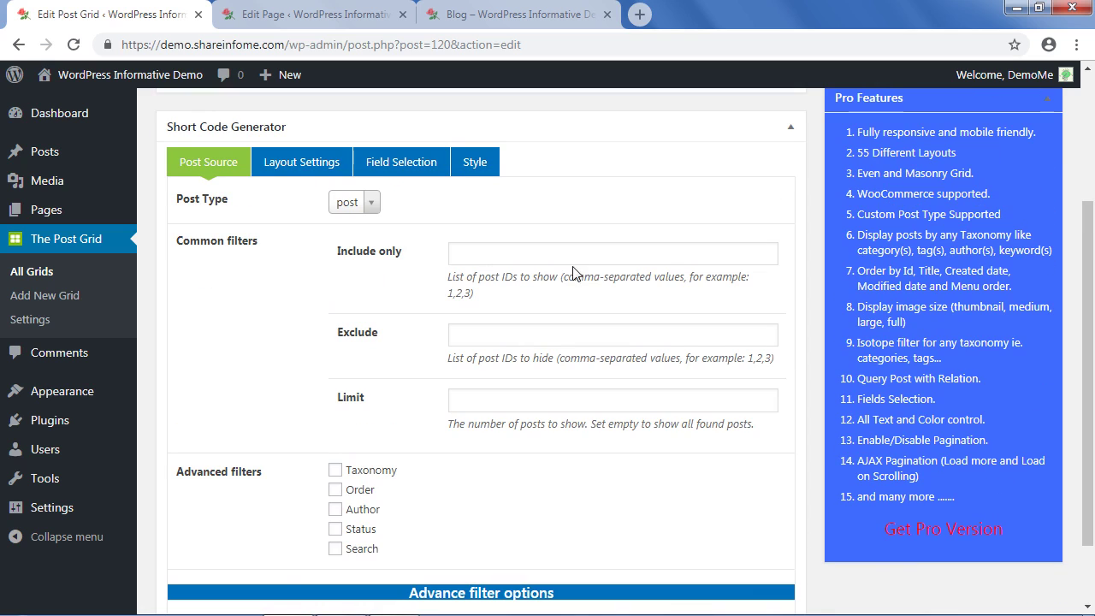
pyautogui.click(320, 164)
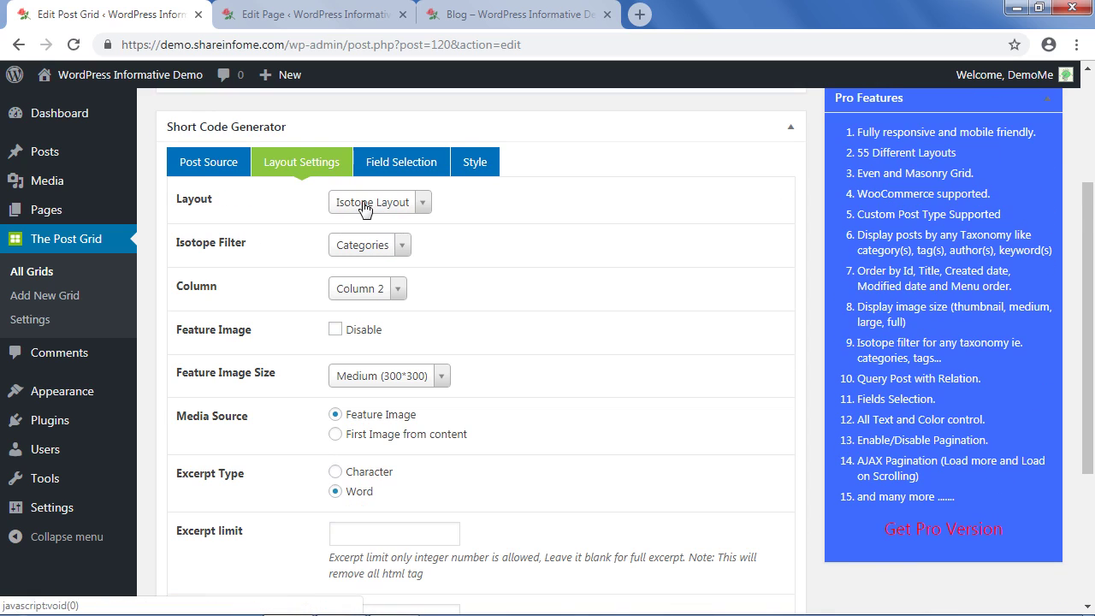
pyautogui.scroll(-1, 369, 386)
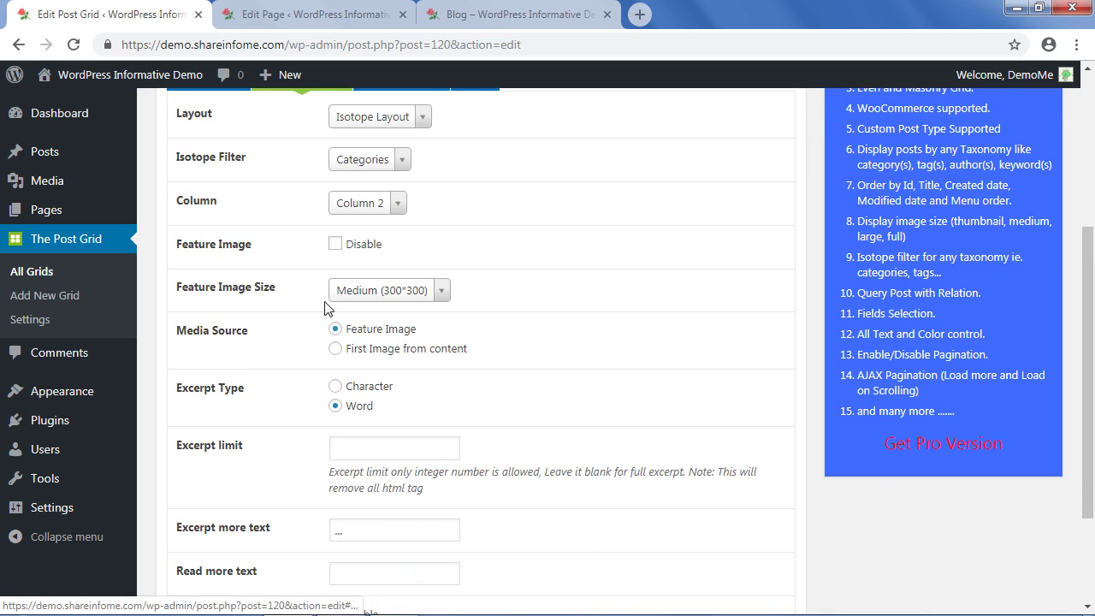
pyautogui.scroll(-1, 325, 286)
pyautogui.scroll(-1, 266, 317)
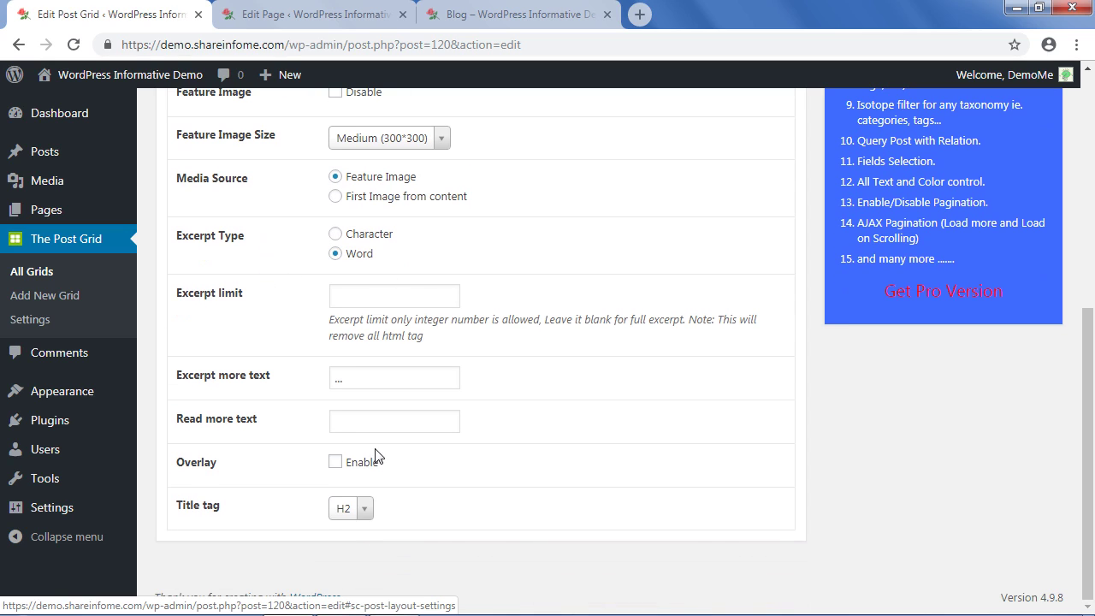
pyautogui.click(503, 15)
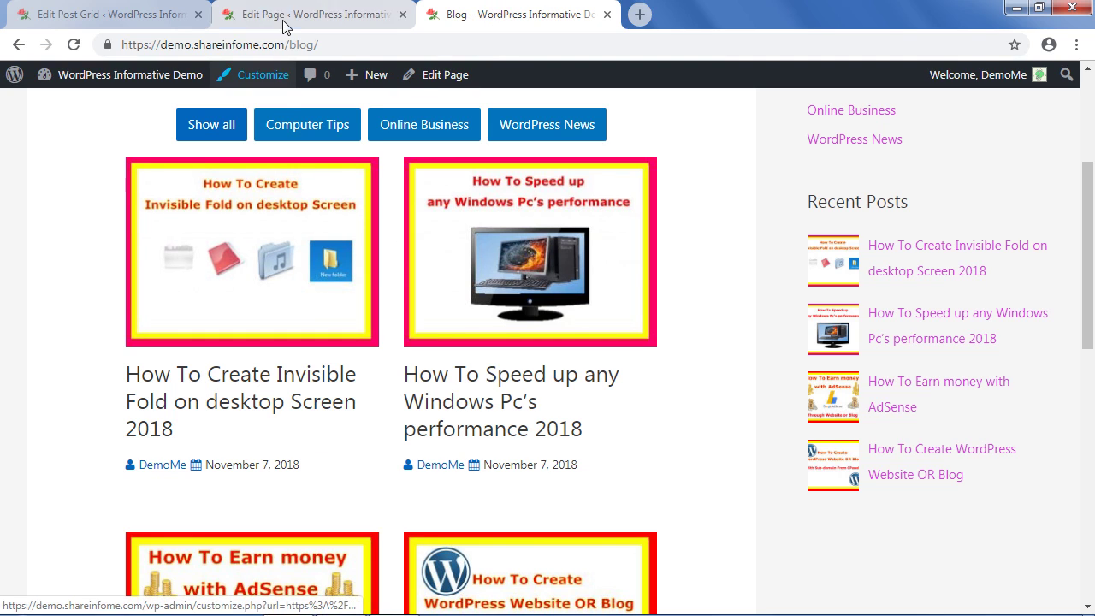
pyautogui.hotkey('ctrl', 'shift', 'Tab')
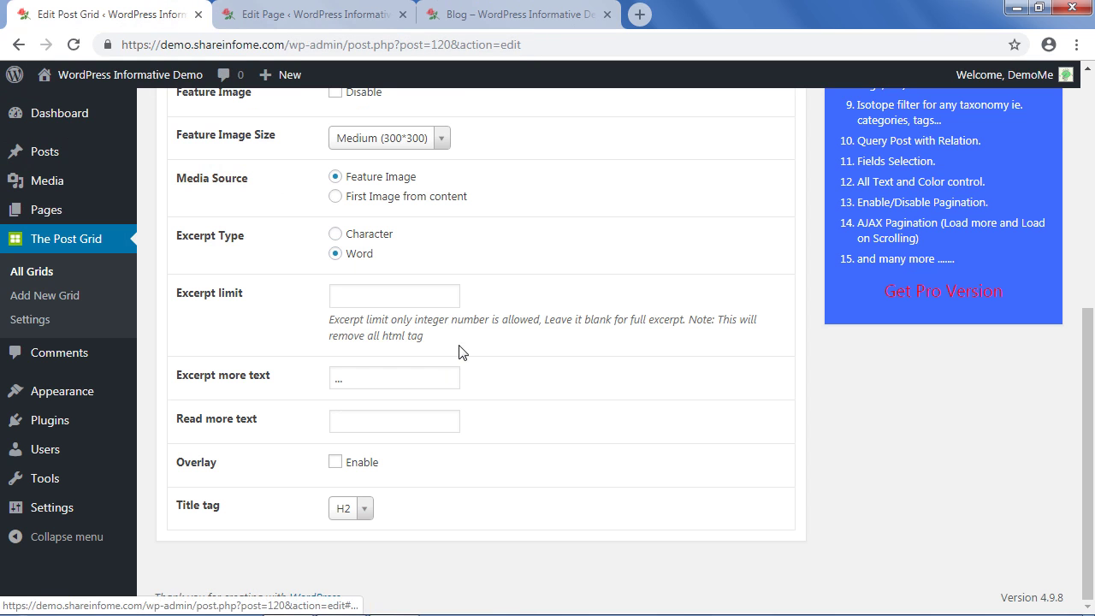
# Set the post grid's title tag to H3 and update the grid.
pyautogui.click(351, 507)
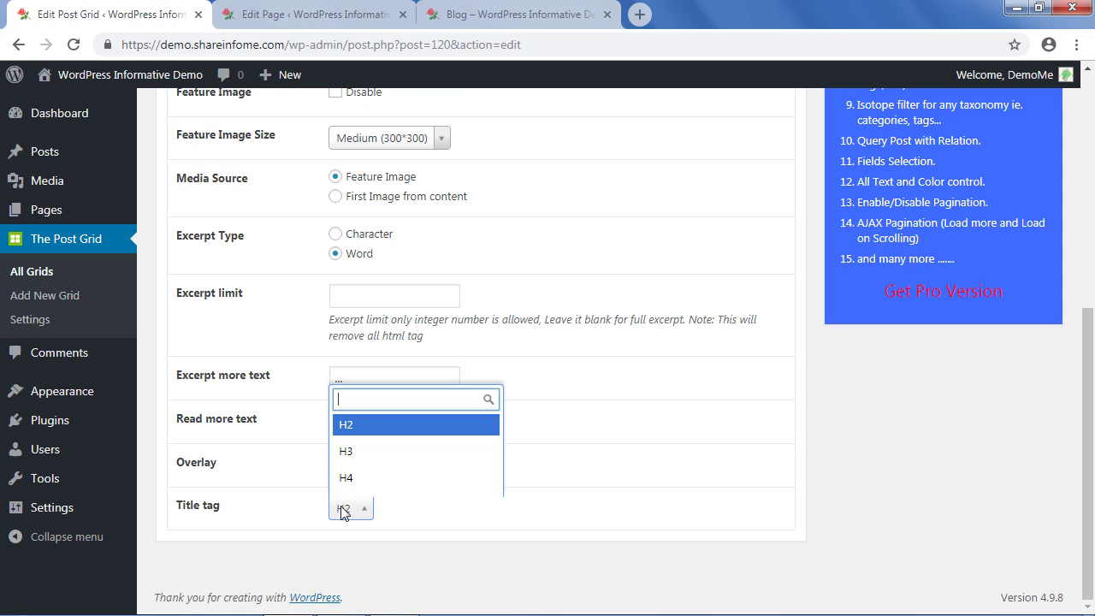
pyautogui.click(348, 454)
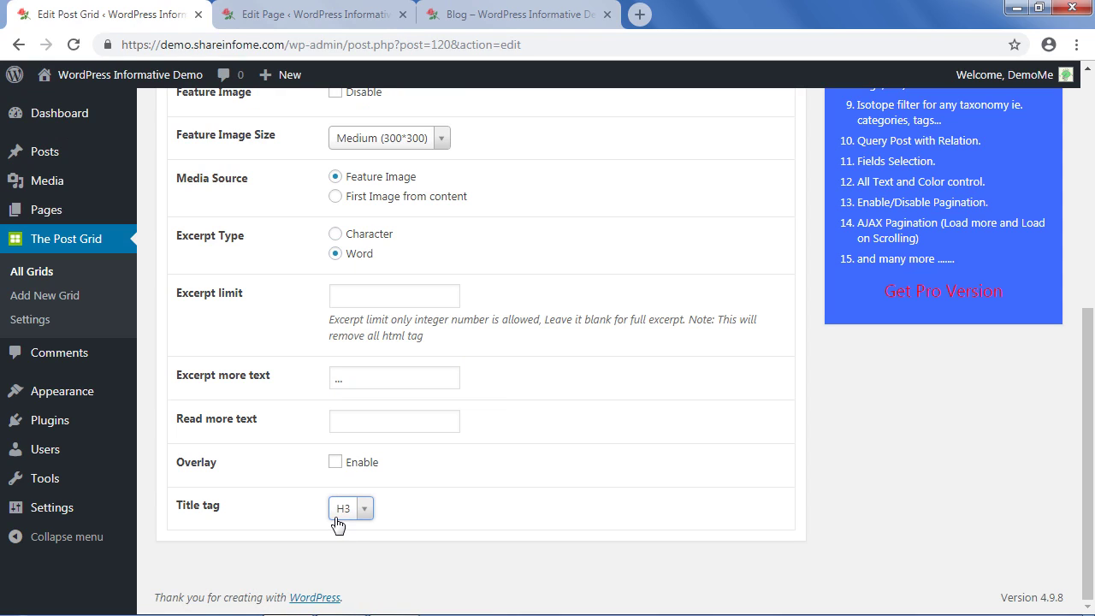
pyautogui.scroll(5, 989, 271)
pyautogui.click(1009, 240)
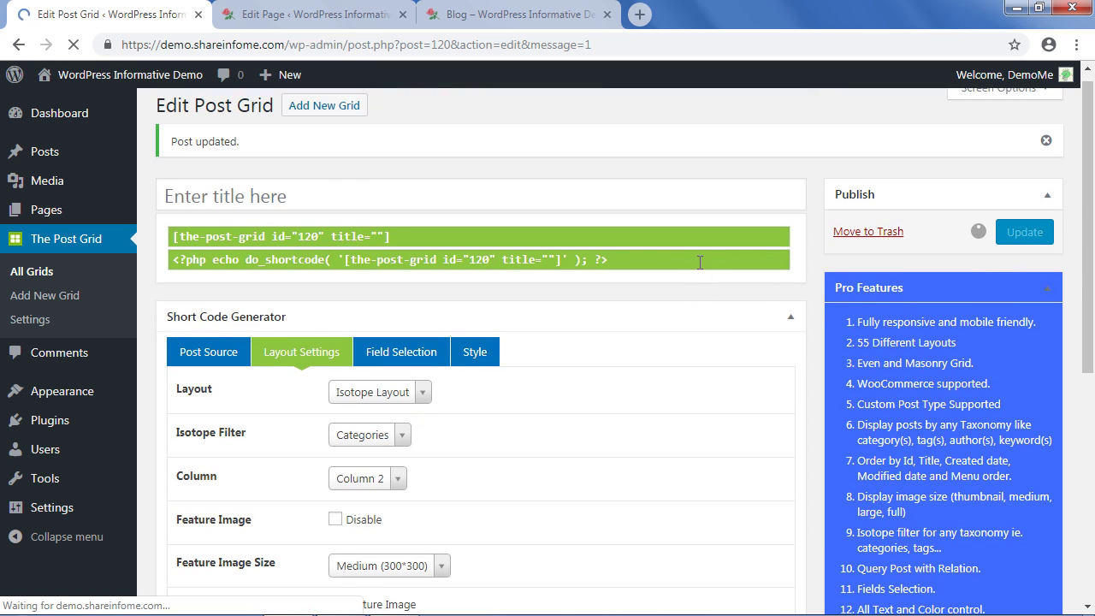
# Look over the post grid's style options, then reload the Blog page and examine the post titles.
pyautogui.scroll(-3, 572, 398)
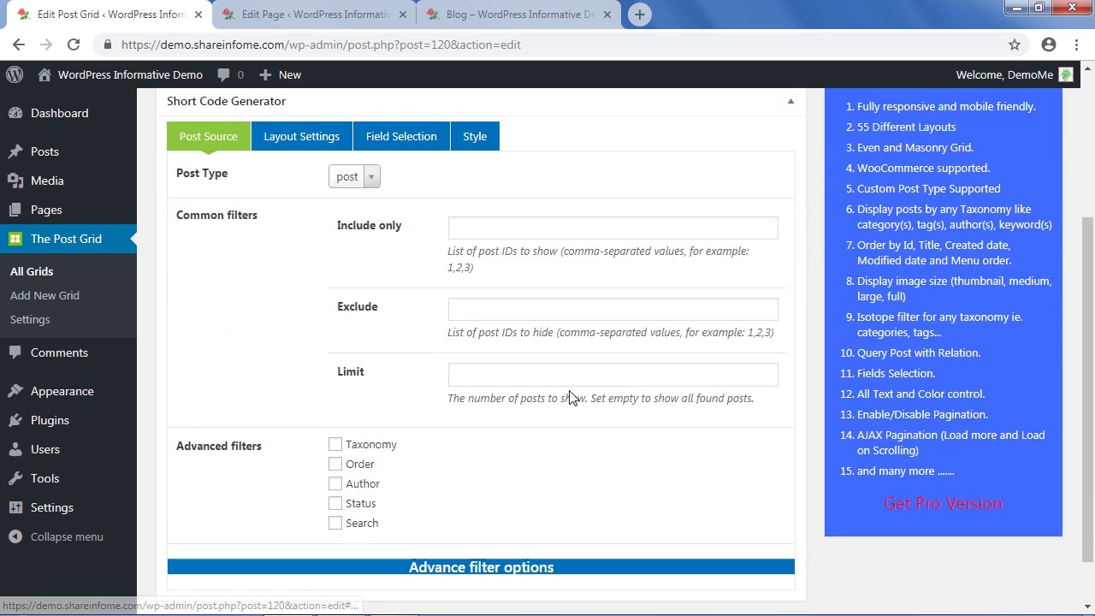
pyautogui.scroll(1, 477, 233)
pyautogui.click(479, 167)
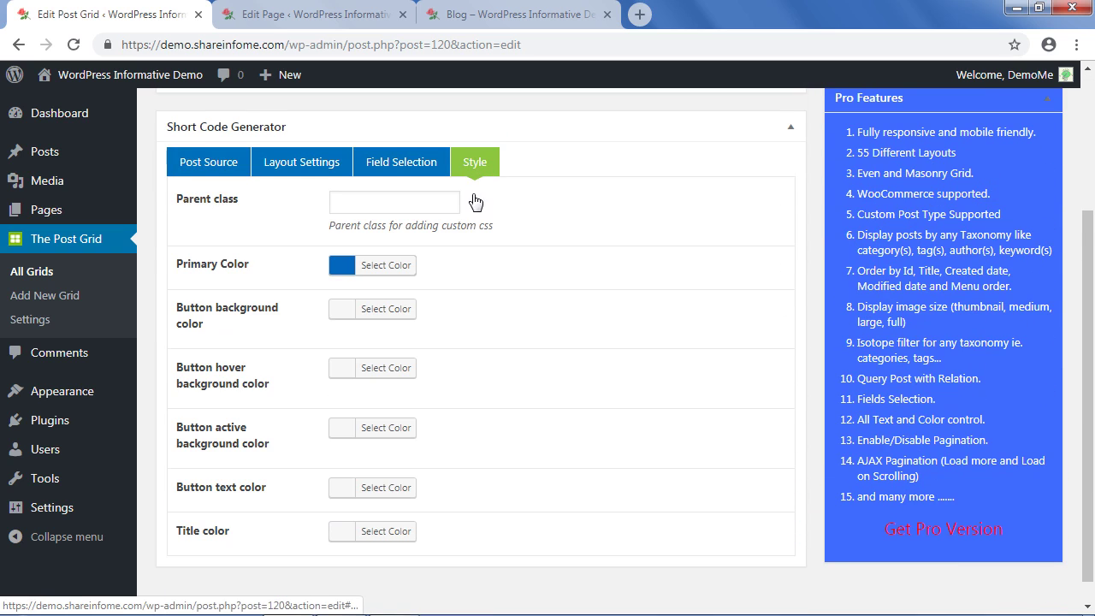
pyautogui.scroll(3, 454, 354)
pyautogui.click(476, 17)
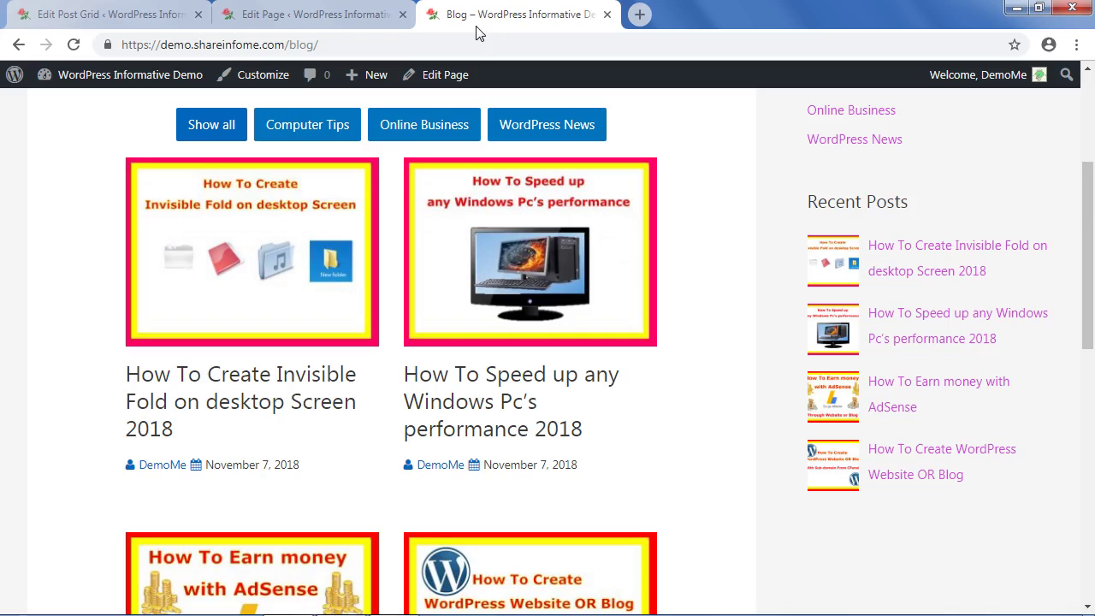
pyautogui.click(73, 45)
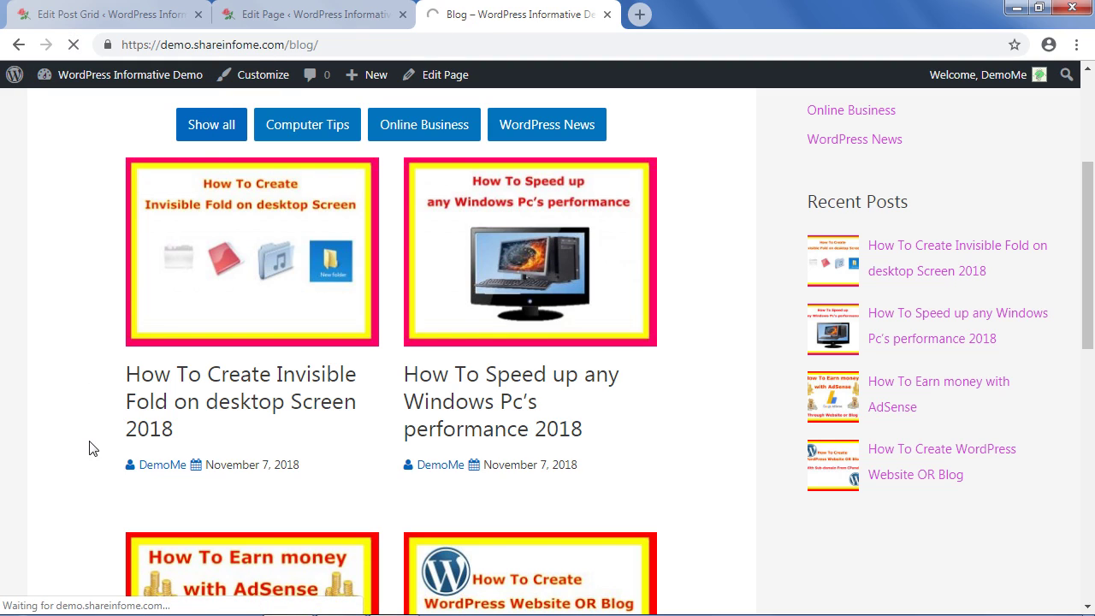
pyautogui.scroll(-1, 137, 438)
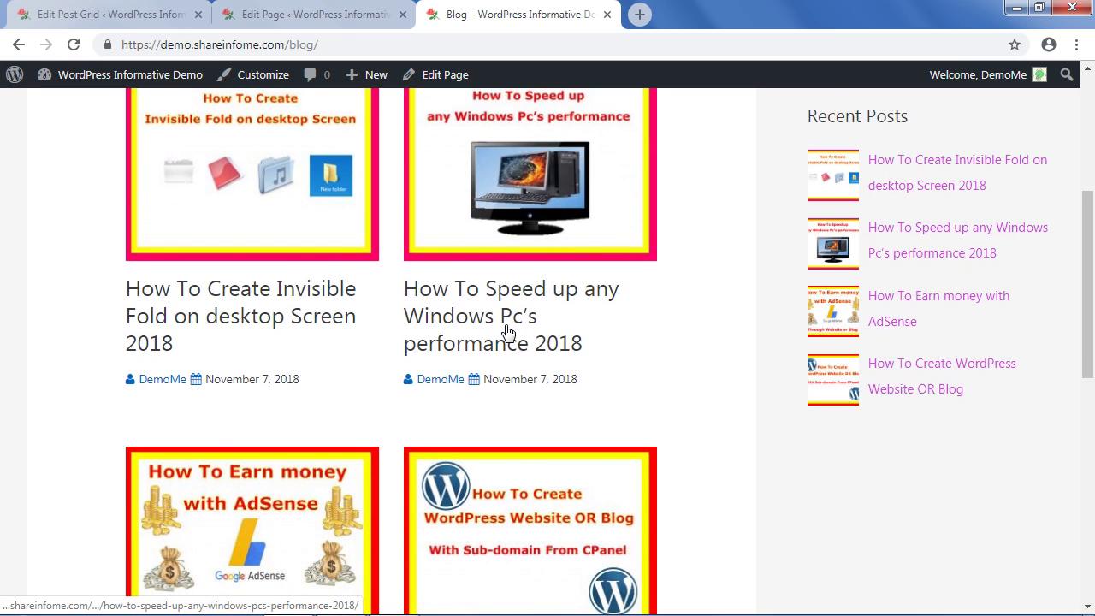
pyautogui.scroll(-3, 227, 423)
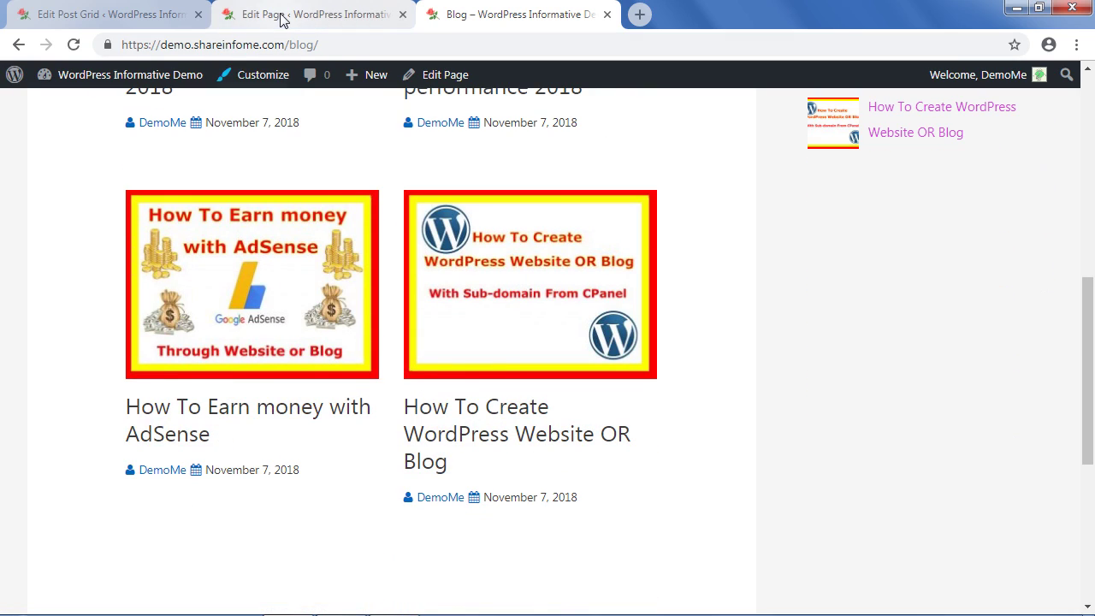
# Set the post grid's title tag to H4, update the grid and reload the Blog page.
pyautogui.click(166, 13)
pyautogui.scroll(-3, 484, 432)
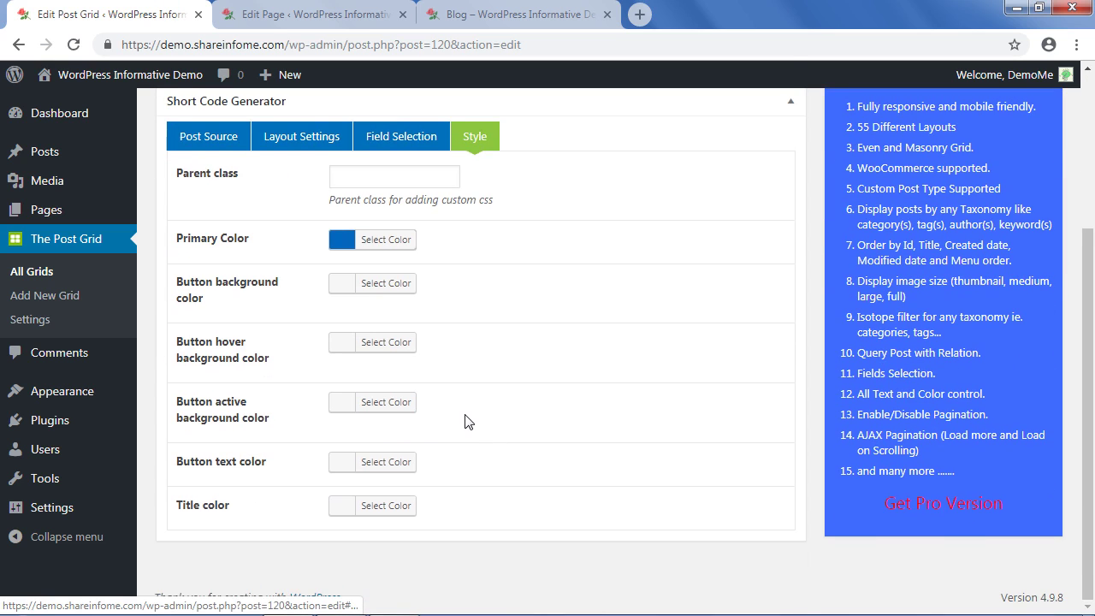
pyautogui.scroll(3, 469, 421)
pyautogui.click(304, 304)
pyautogui.scroll(-3, 296, 458)
pyautogui.scroll(-2, 268, 444)
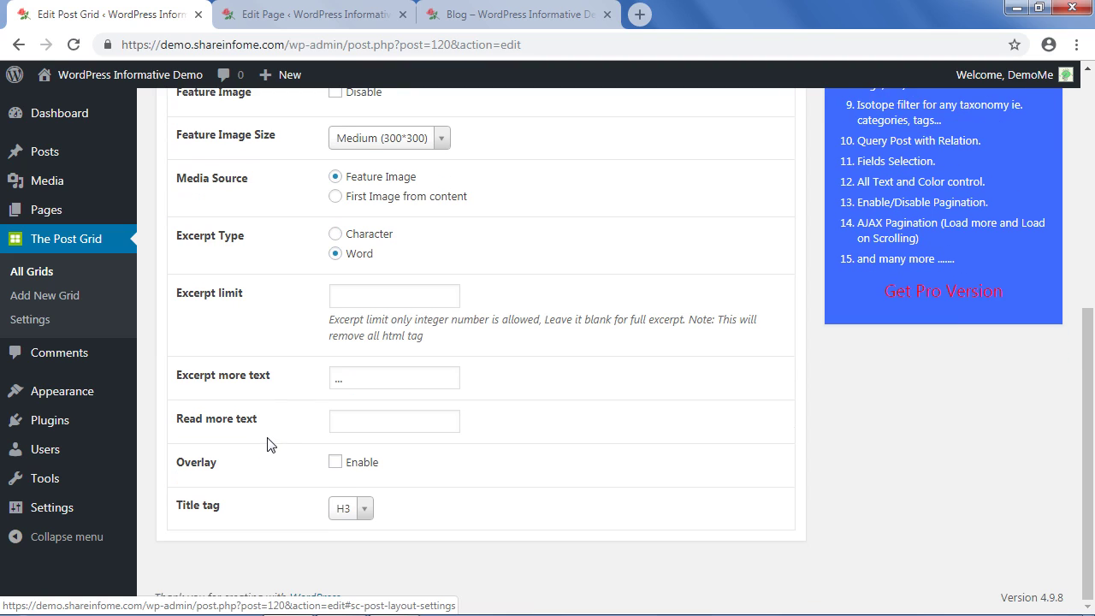
pyautogui.click(345, 510)
pyautogui.click(348, 481)
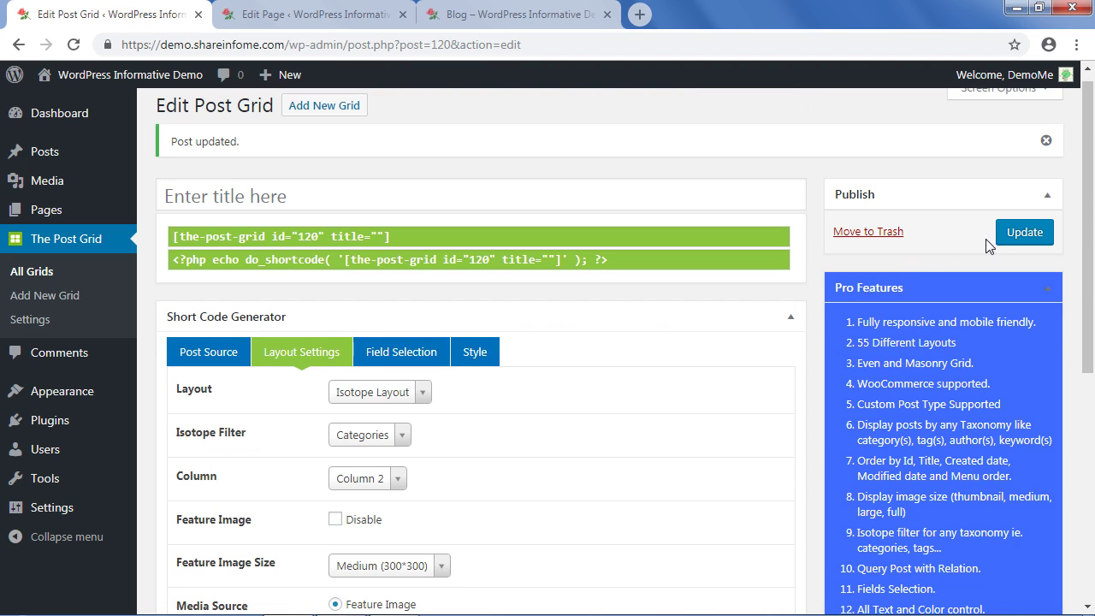
pyautogui.click(1018, 236)
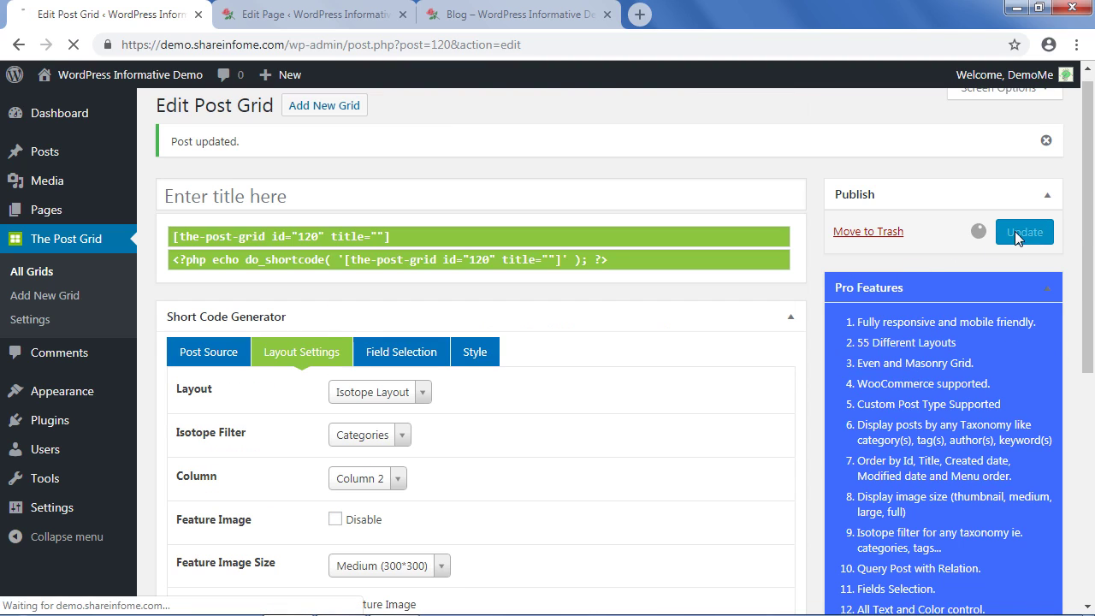
pyautogui.click(502, 19)
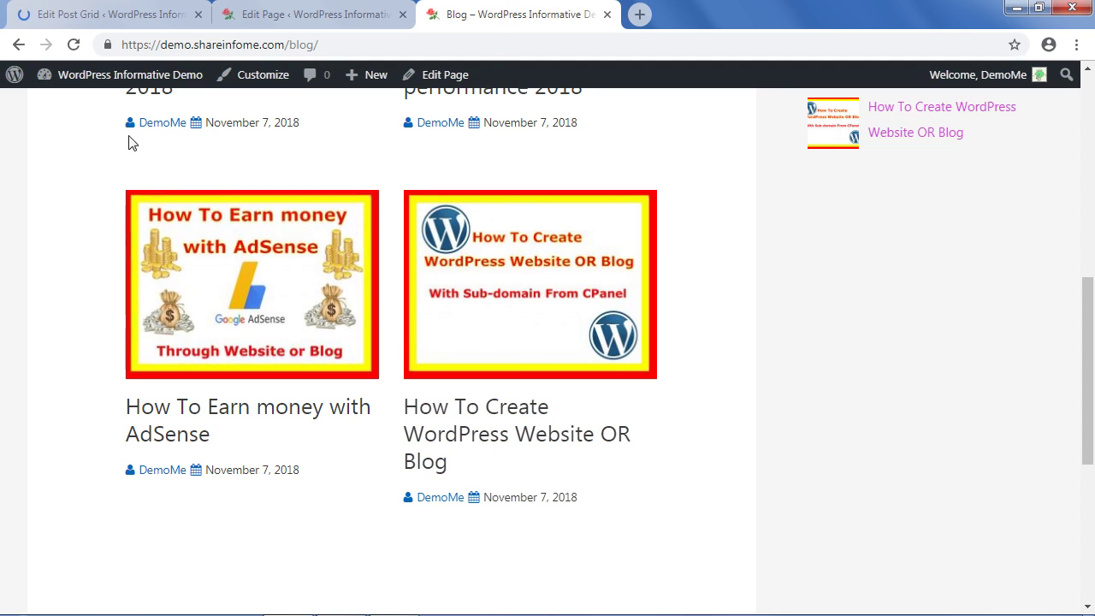
pyautogui.click(72, 47)
# Filter the Blog page grid by Online Business, WordPress News and Computer Tips, then show all posts and check their titles.
pyautogui.scroll(6, 166, 260)
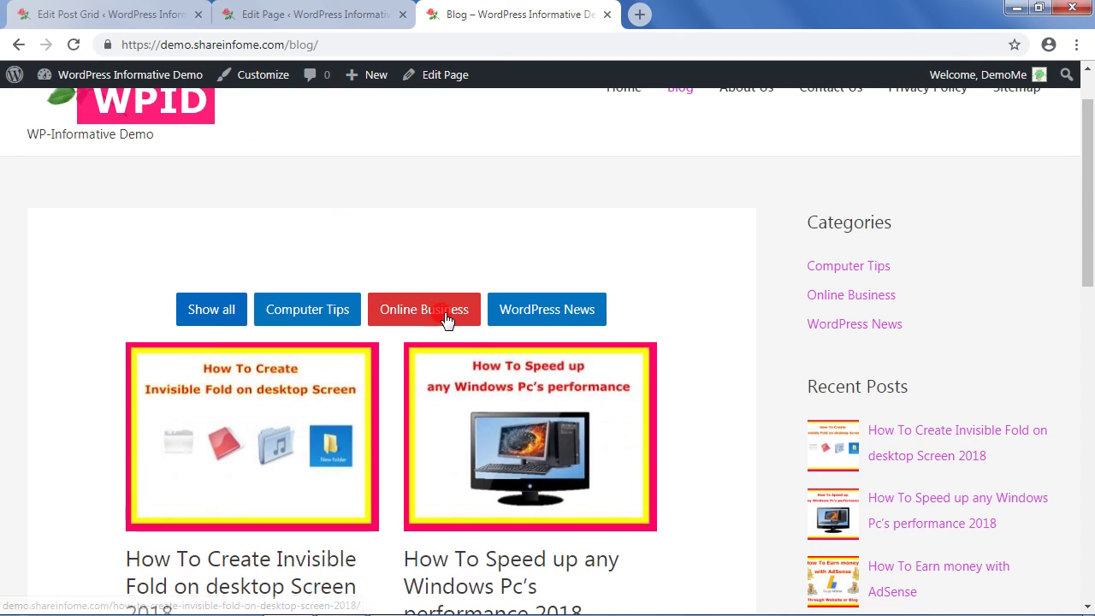
pyautogui.click(447, 313)
pyautogui.click(540, 313)
pyautogui.click(305, 309)
pyautogui.click(211, 309)
pyautogui.scroll(-3, 116, 419)
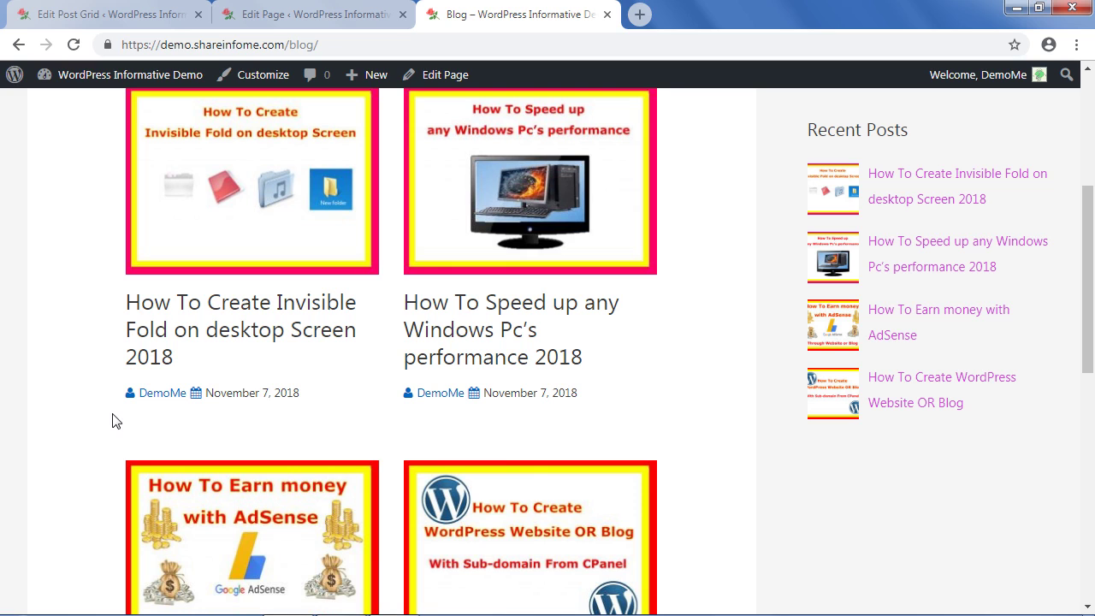
# Open the post "How To Create Invisible Fold on desktop Screen 2018" from the grid and look through its content and sidebar.
pyautogui.click(214, 317)
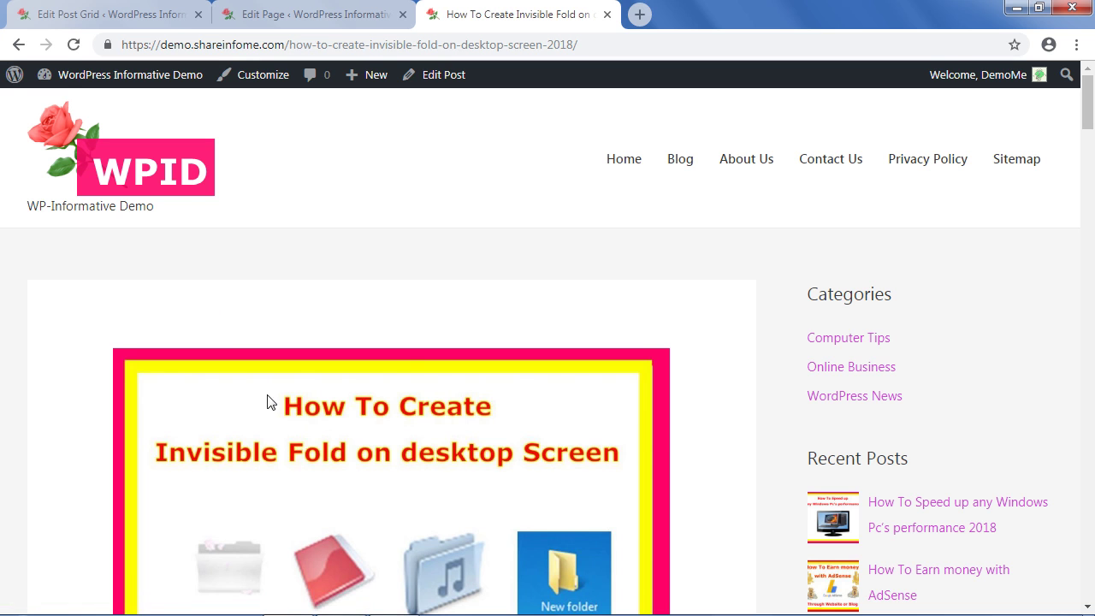
pyautogui.scroll(-15, 263, 389)
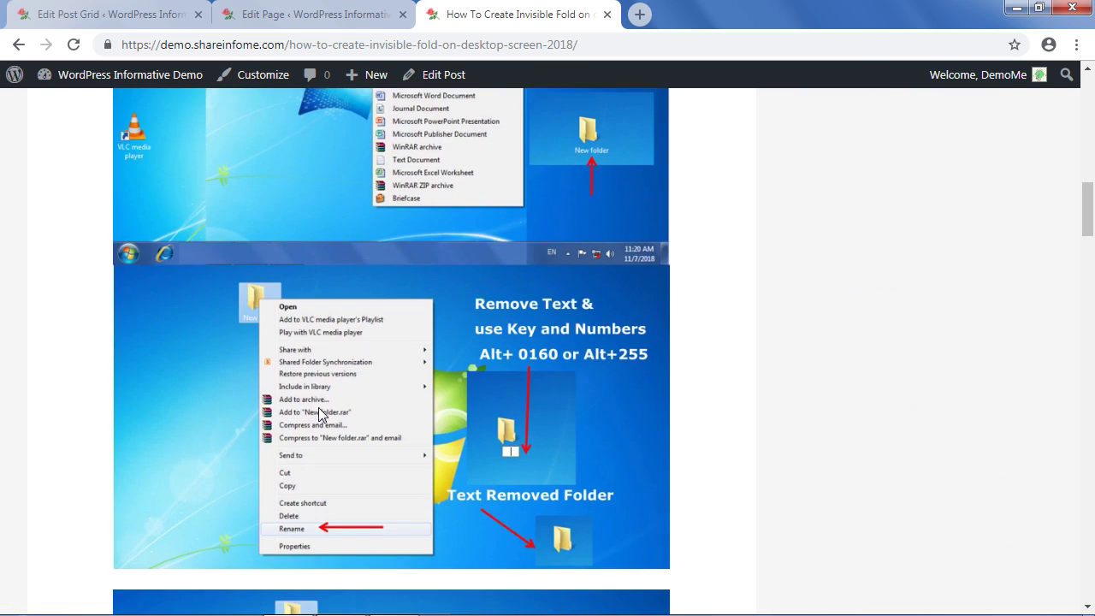
pyautogui.scroll(15, 861, 418)
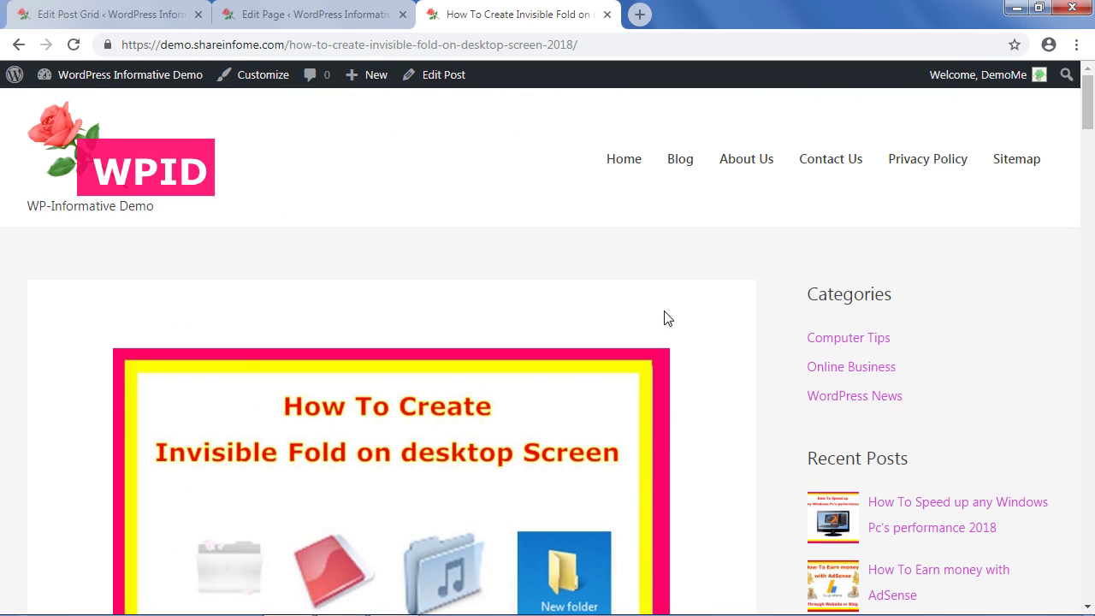
pyautogui.scroll(-2, 792, 233)
pyautogui.scroll(-2, 868, 316)
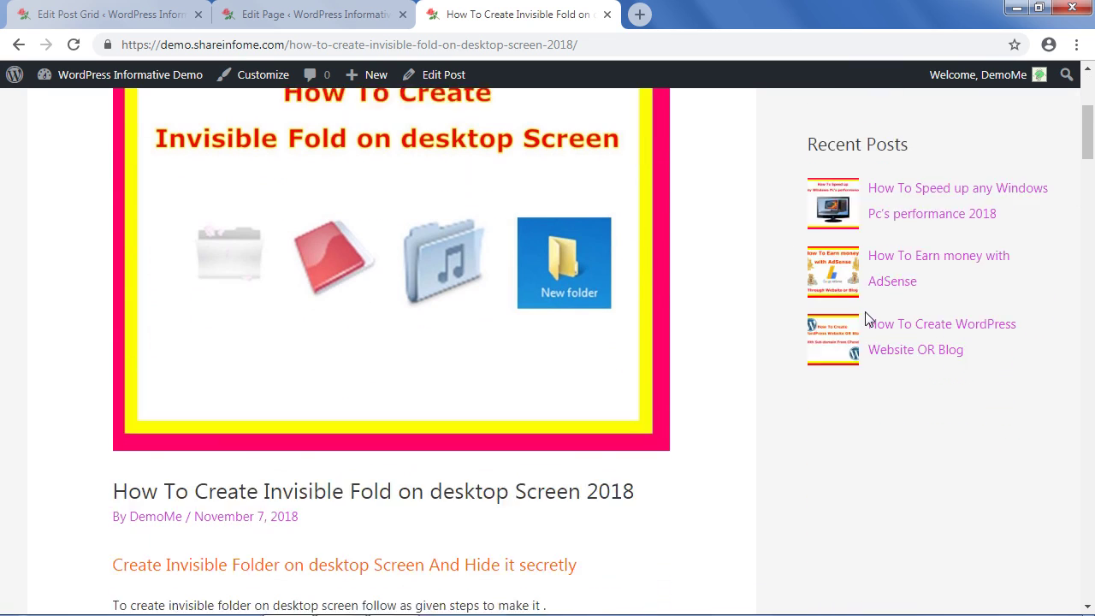
pyautogui.scroll(-6, 633, 453)
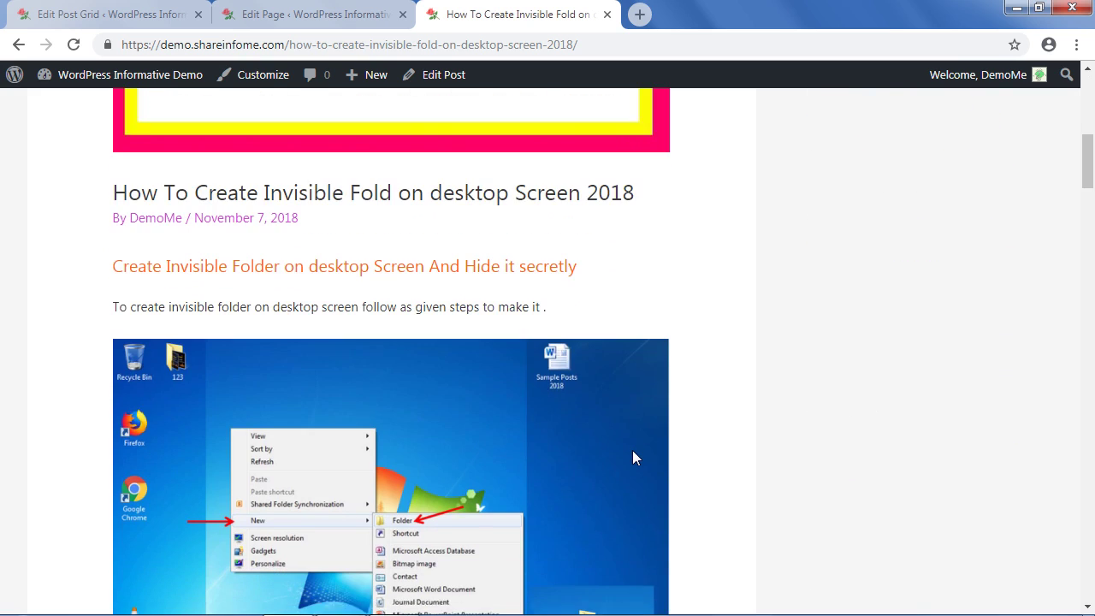
pyautogui.scroll(-15, 633, 458)
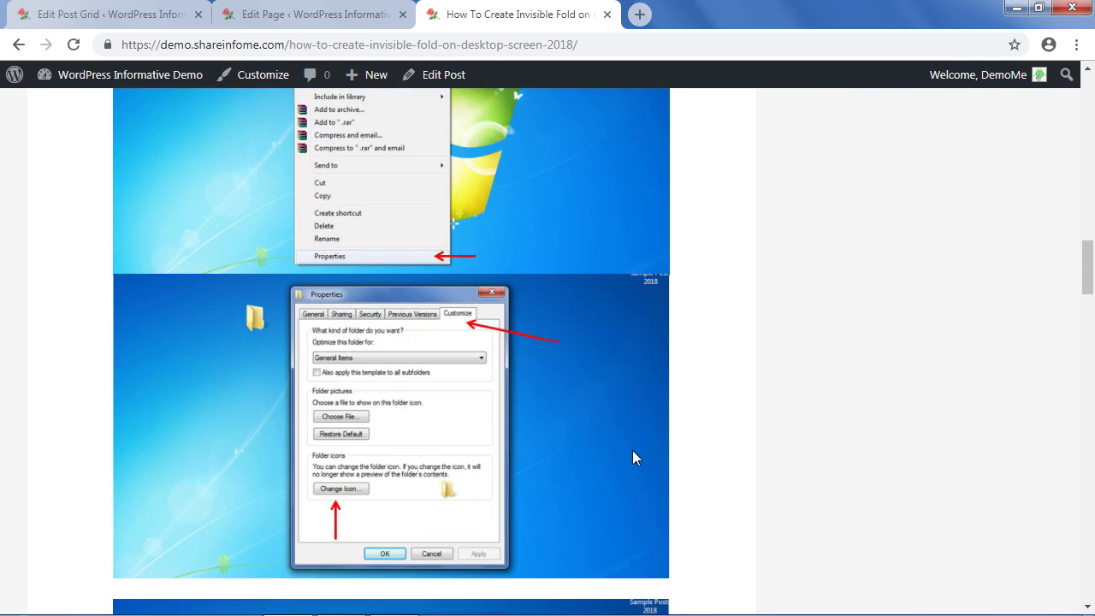
pyautogui.scroll(-10, 632, 450)
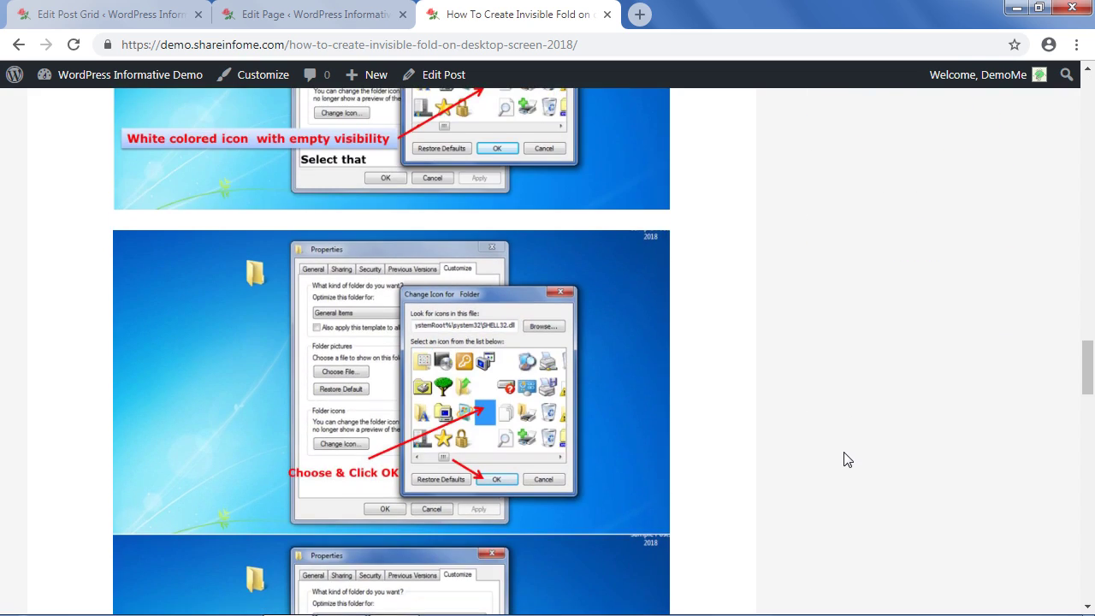
pyautogui.scroll(9, 845, 457)
pyautogui.scroll(20, 906, 362)
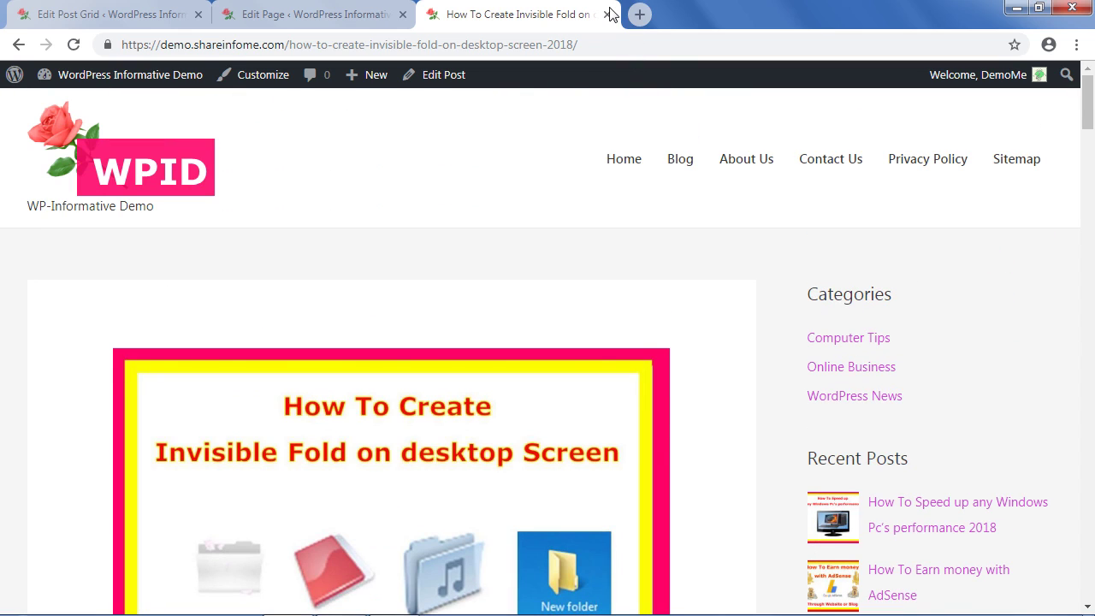
# Update the Blog page and return to the WordPress dashboard, closing the post view and page editor tabs.
pyautogui.click(606, 15)
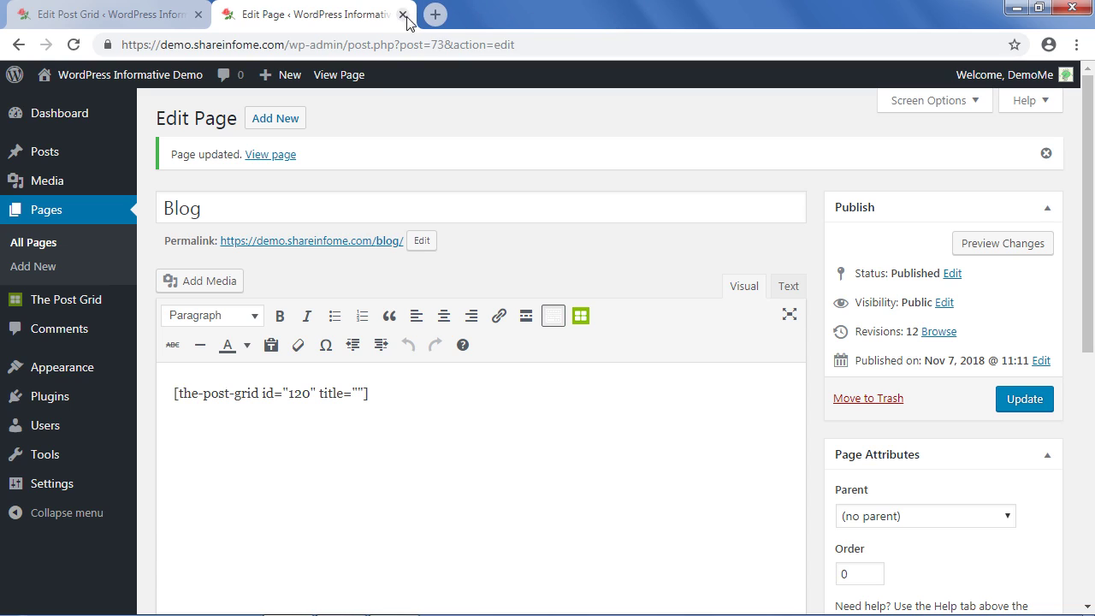
pyautogui.click(1025, 404)
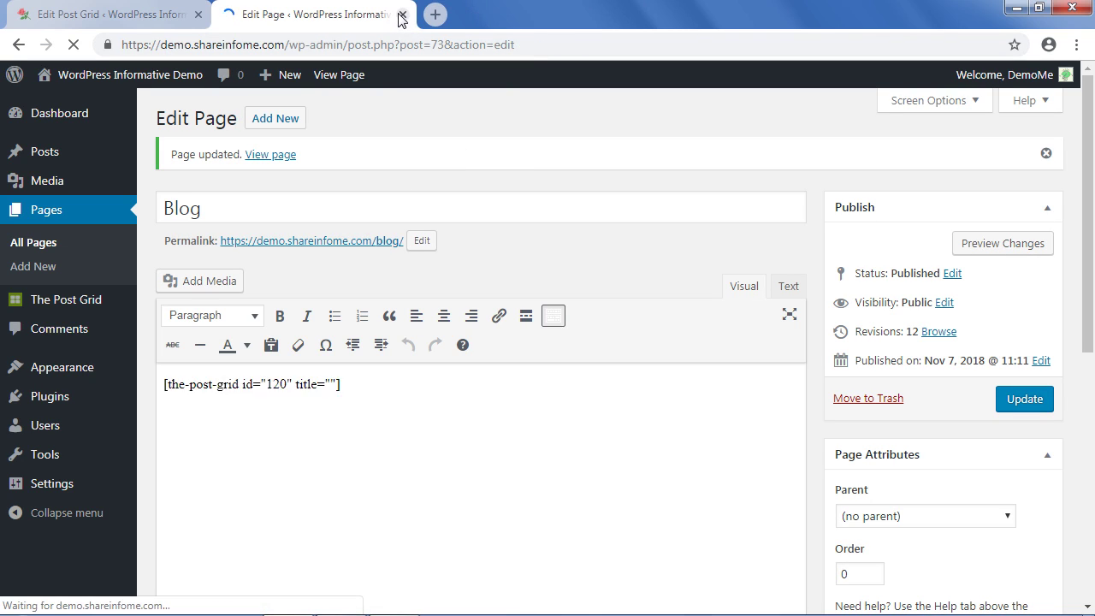
pyautogui.click(402, 15)
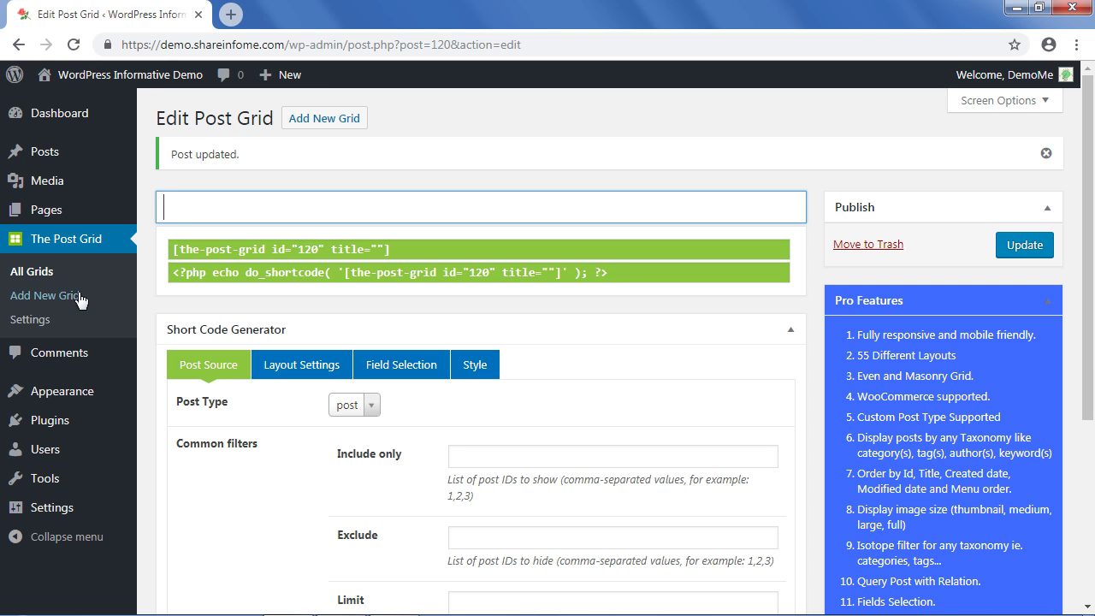
pyautogui.click(46, 112)
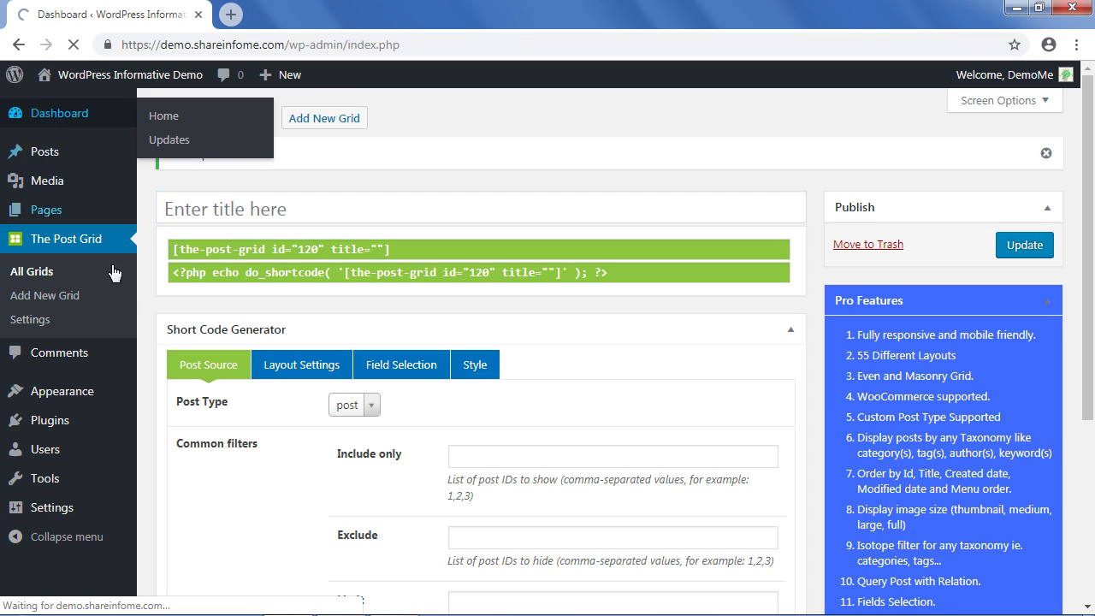